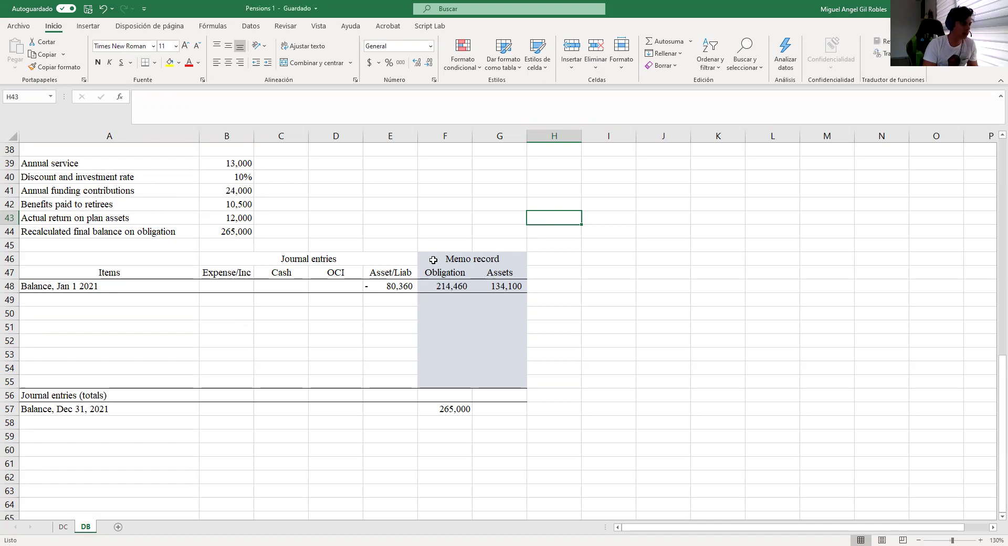
# Review the Dec 31, 2020 obligation and asset balances and the 2021 discount rate and actual return on plan assets.
pyautogui.scroll(1, 434, 259)
pyautogui.moveTo(399, 176); pyautogui.dragTo(450, 177)
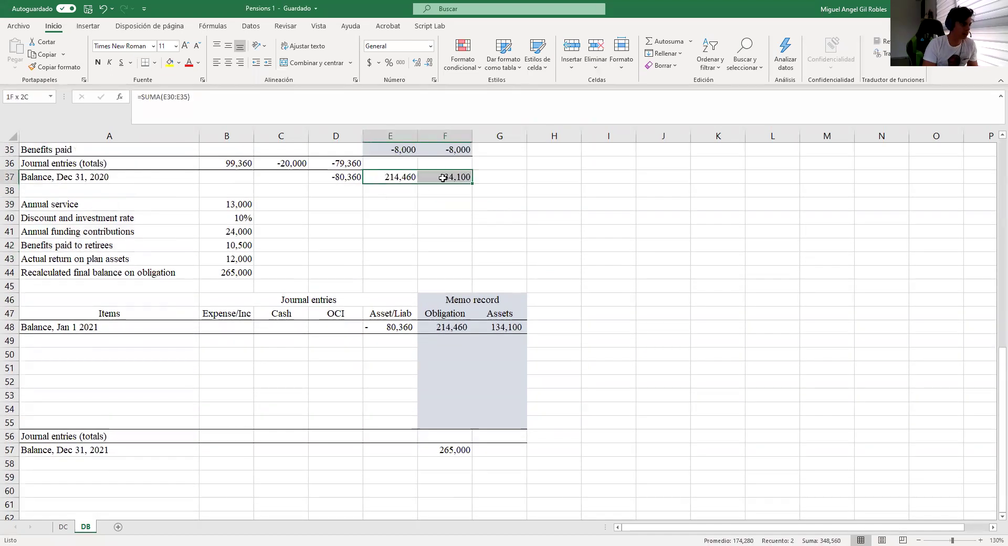
pyautogui.scroll(-1, 456, 360)
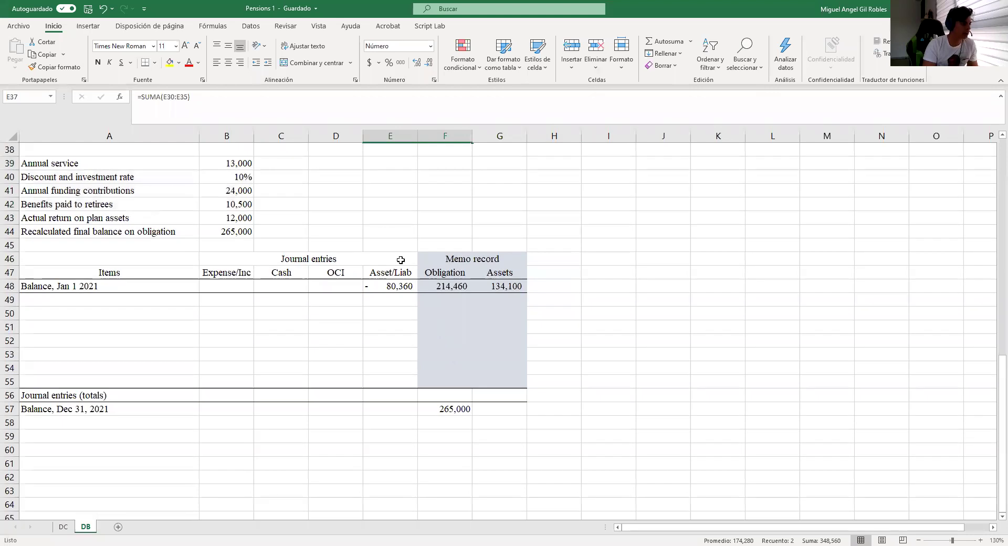
pyautogui.click(370, 205)
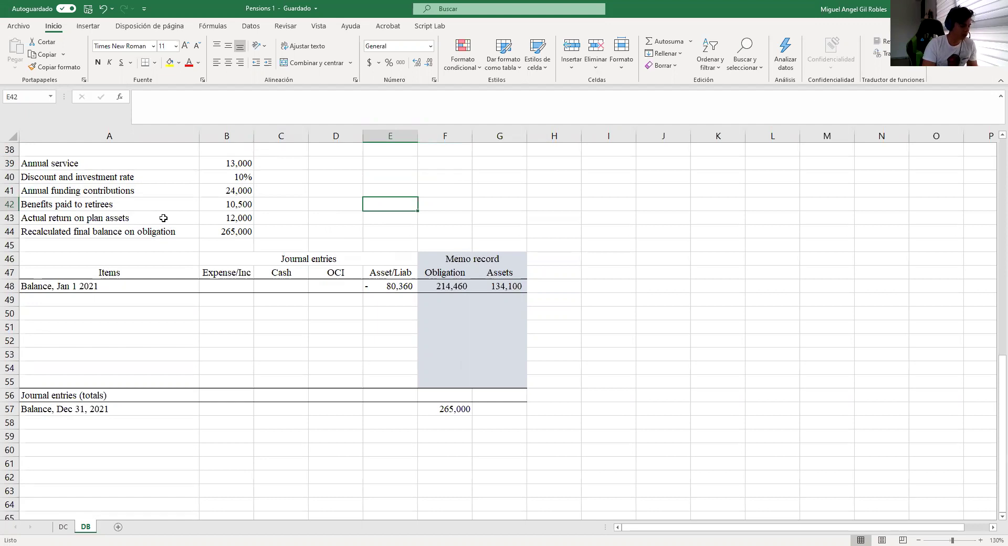
pyautogui.moveTo(127, 177); pyautogui.dragTo(235, 181)
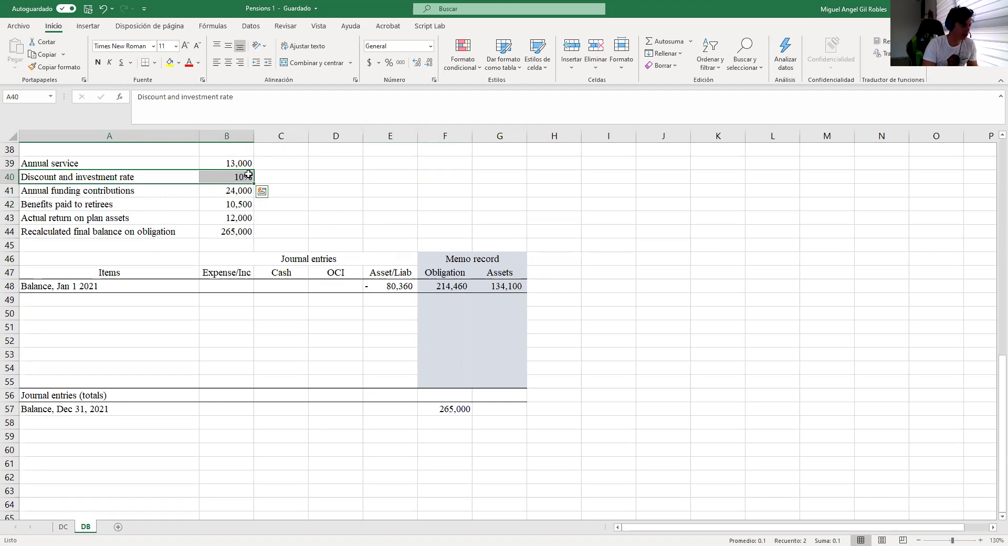
pyautogui.moveTo(190, 218); pyautogui.dragTo(210, 218)
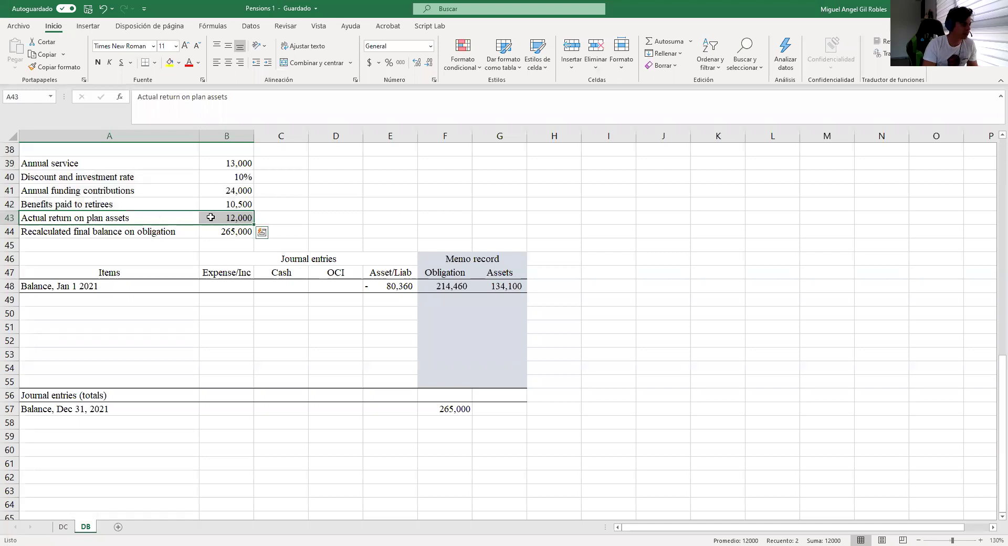
pyautogui.click(239, 177)
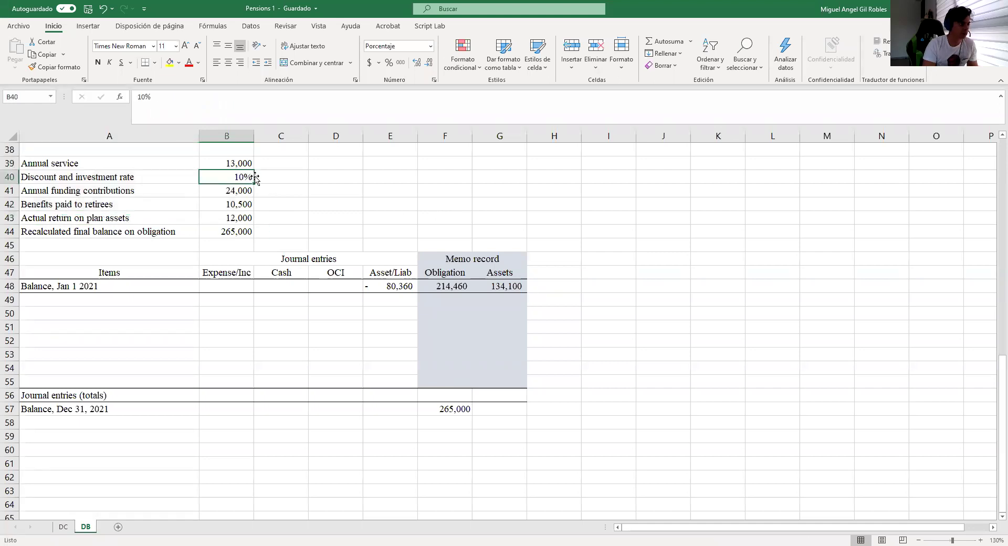
pyautogui.click(243, 216)
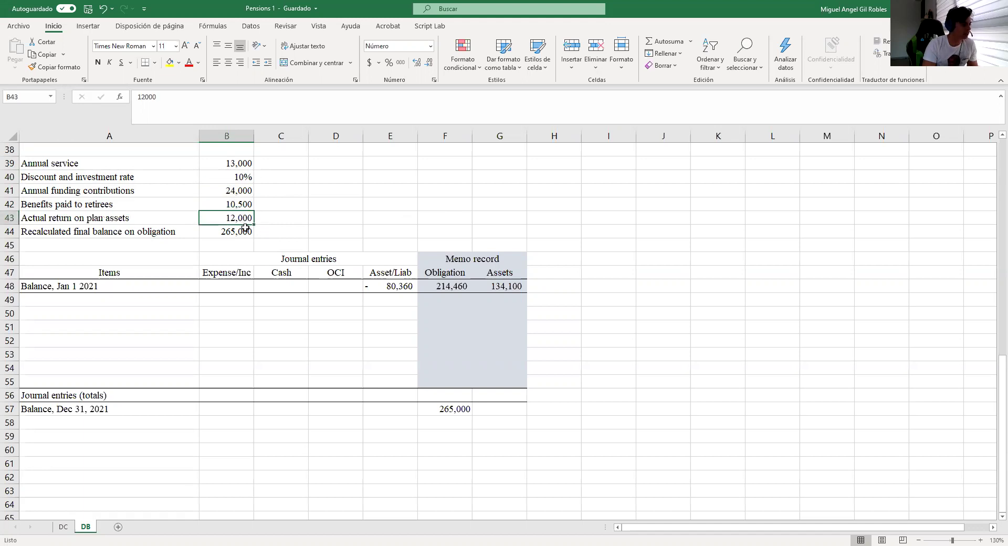
# Clear the Dec 31, 2021 obligation balance in F57.
pyautogui.click(468, 406)
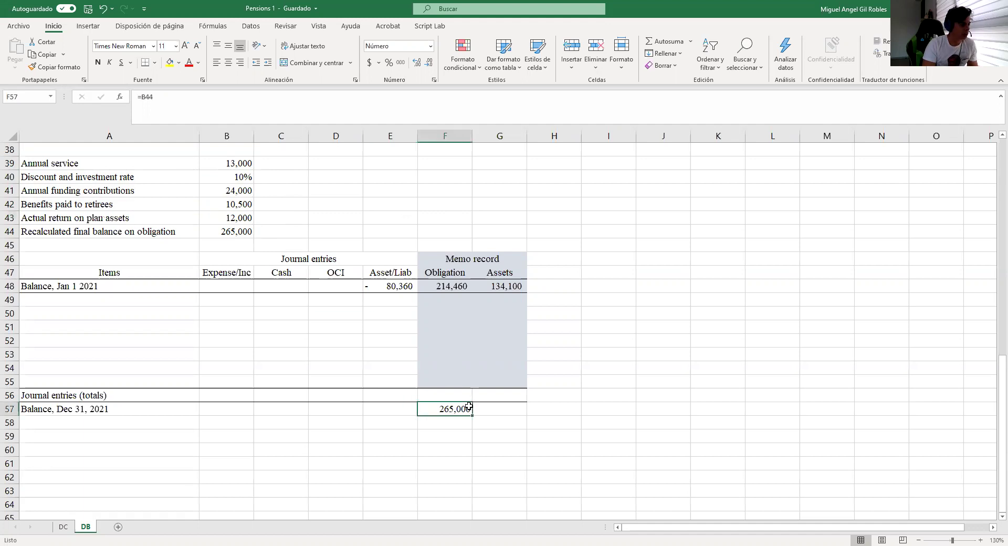
pyautogui.click(245, 235)
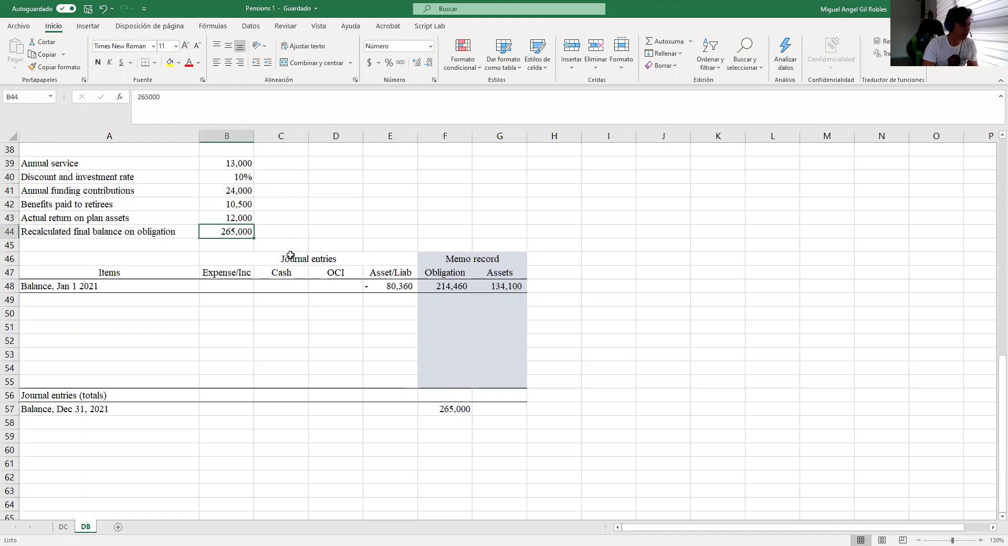
pyautogui.click(439, 409)
pyautogui.press('Delete')
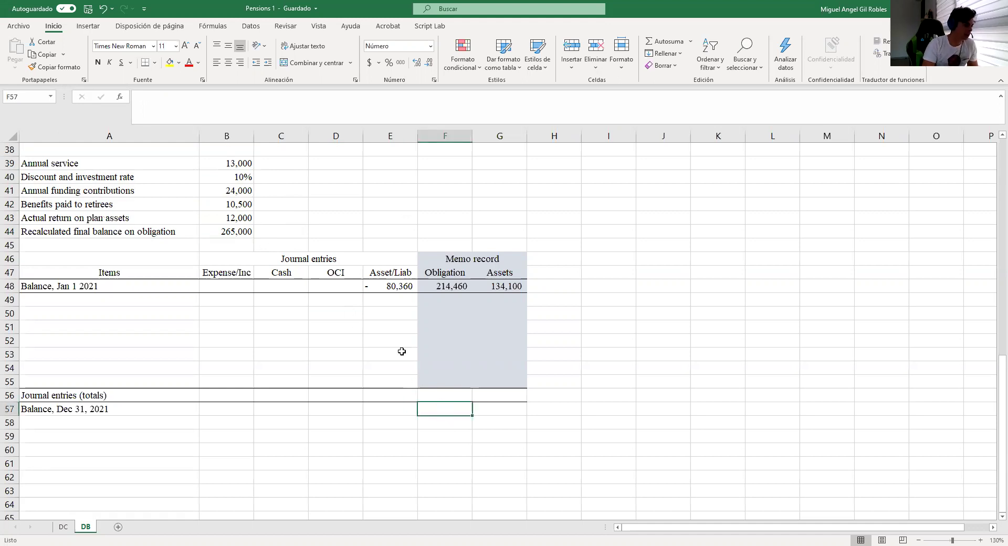
# Examine the recalculated final obligation in B44 and the formula behind the Dec 31, 2020 obligation balance in E37.
pyautogui.click(238, 233)
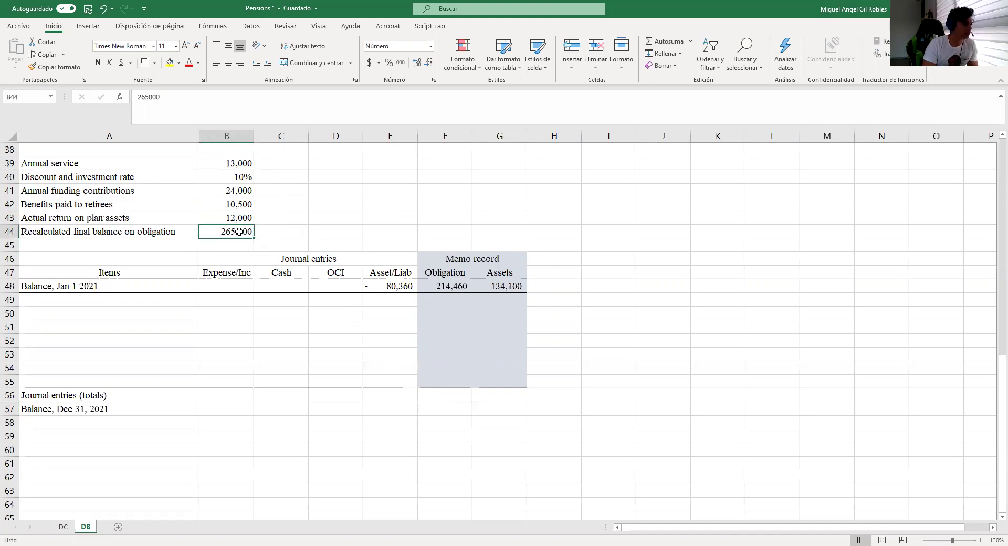
pyautogui.click(453, 414)
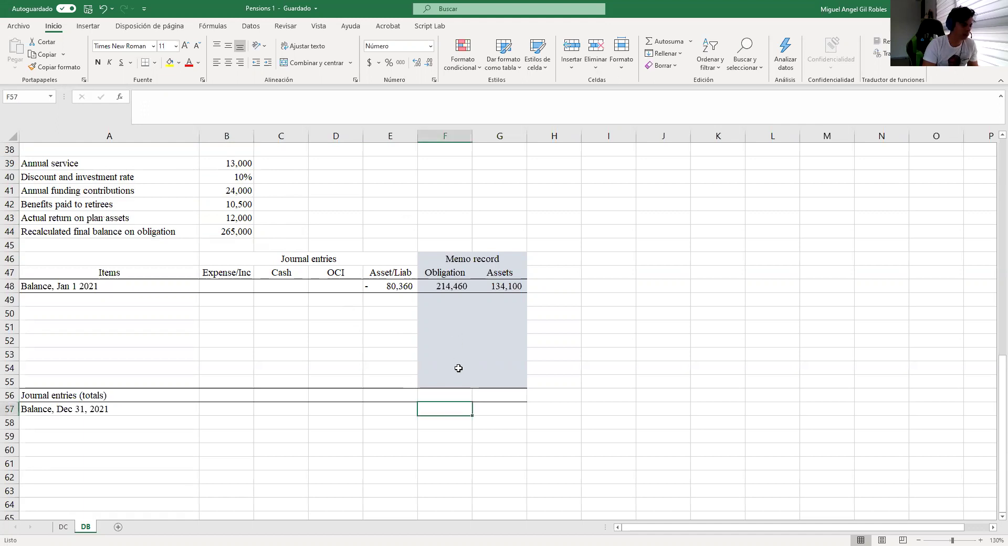
pyautogui.scroll(5, 455, 356)
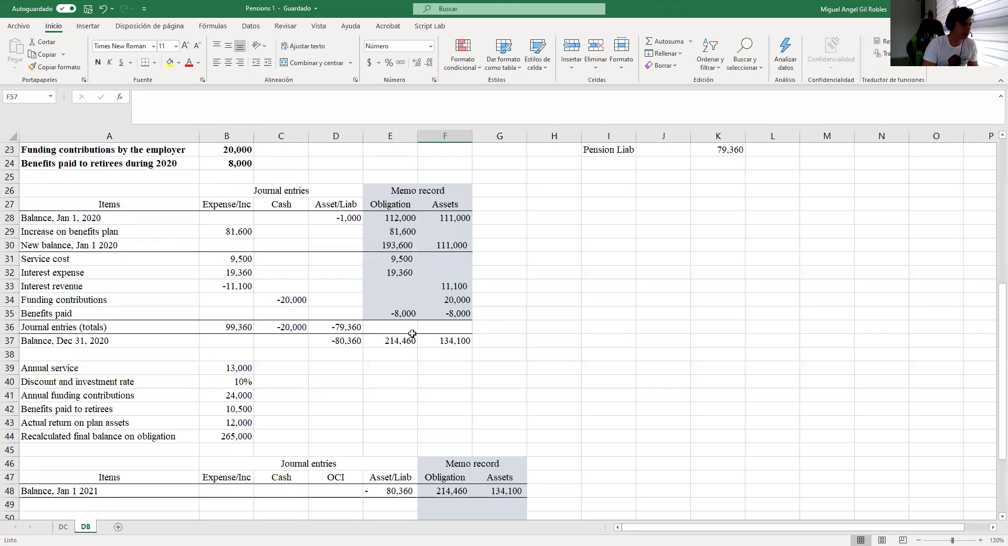
pyautogui.click(404, 340)
pyautogui.click(188, 118)
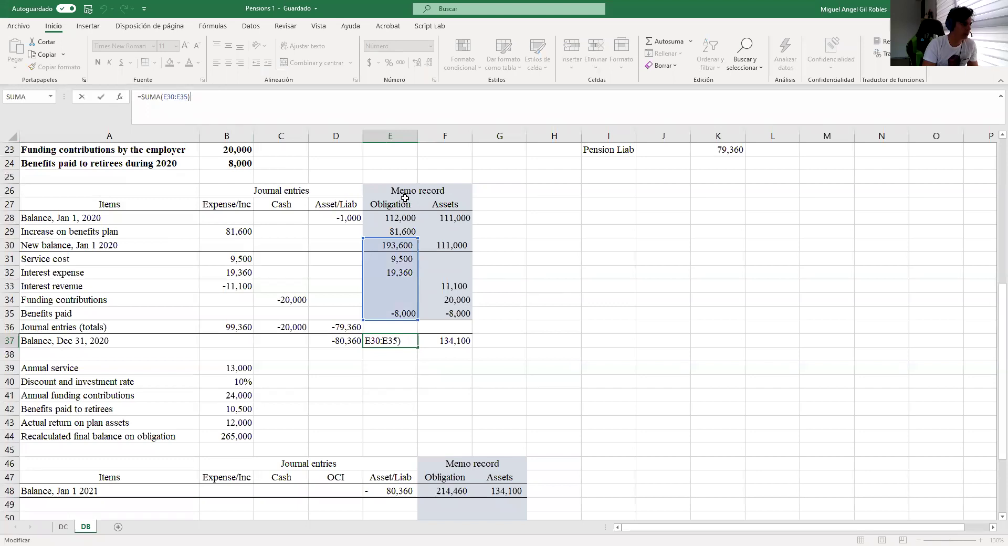
pyautogui.press('Return')
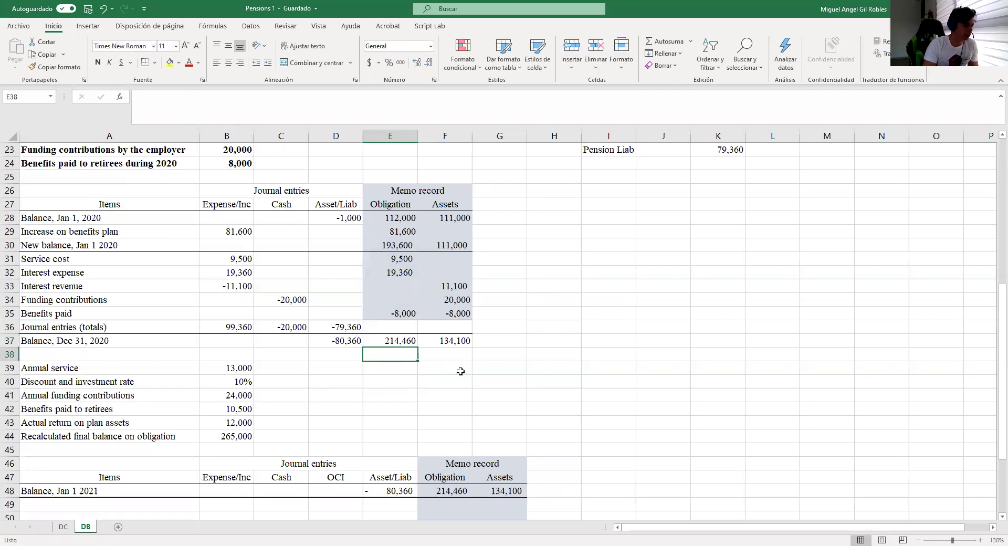
pyautogui.scroll(-4, 461, 371)
pyautogui.scroll(-1, 461, 371)
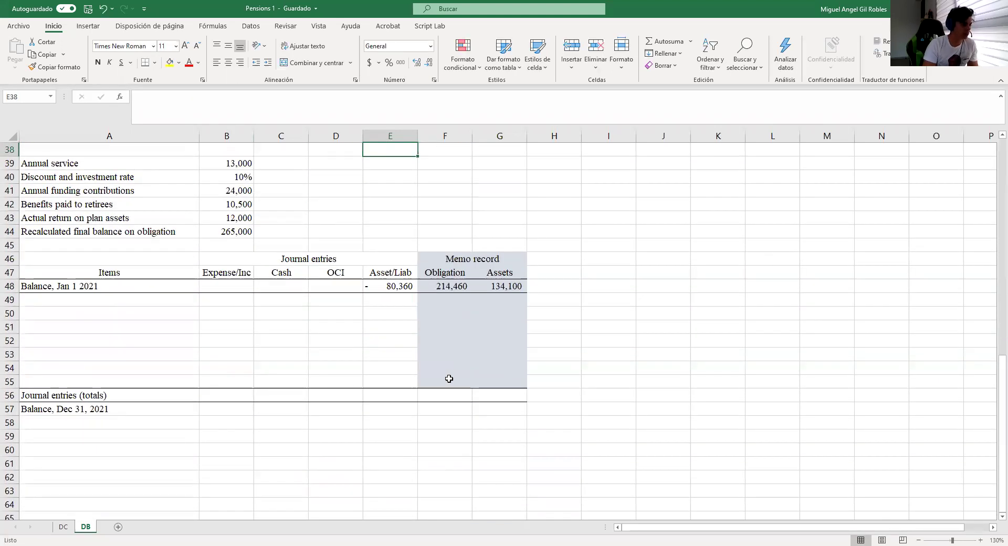
pyautogui.click(244, 232)
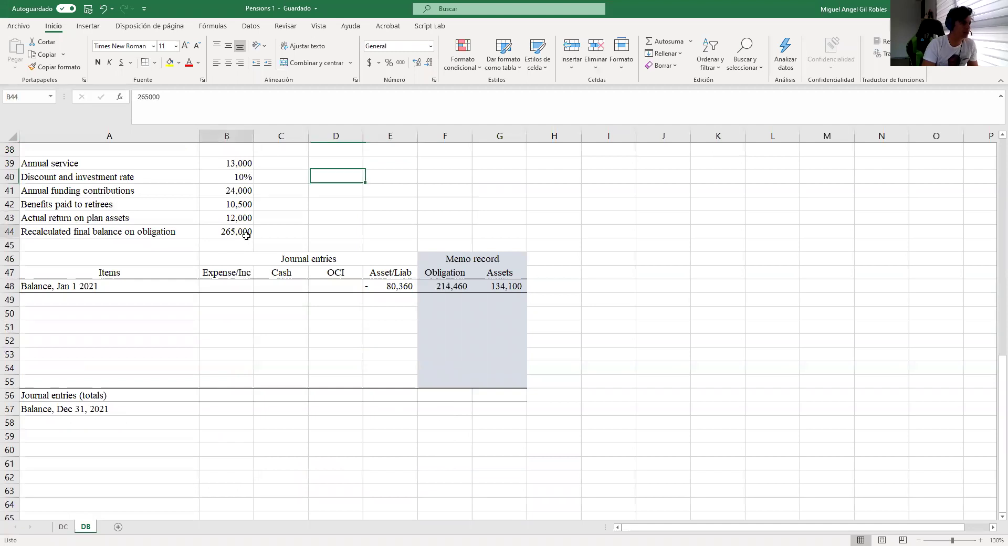
pyautogui.click(448, 398)
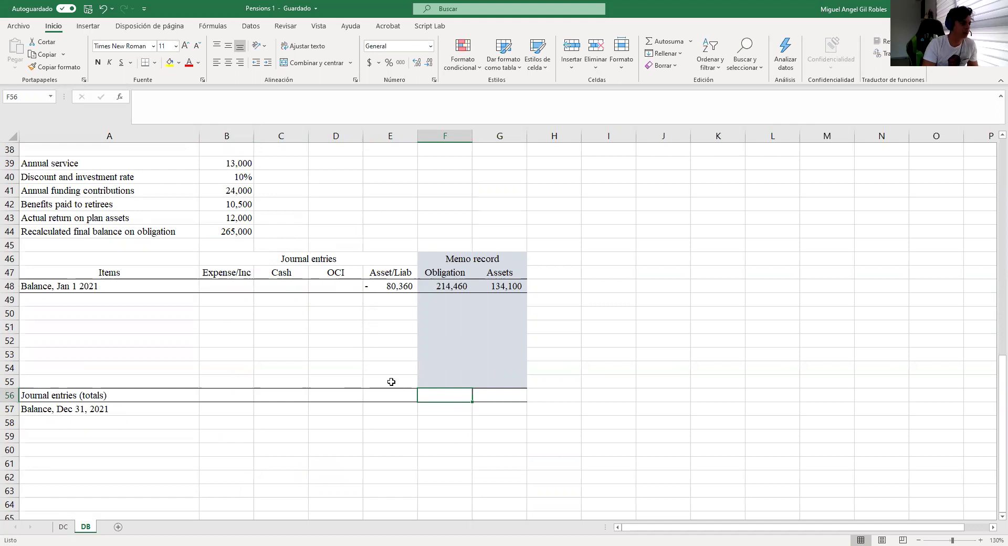
# Add a "Service cost" item in A49 and link its expense in B49 to the annual service in B39.
pyautogui.click(180, 297)
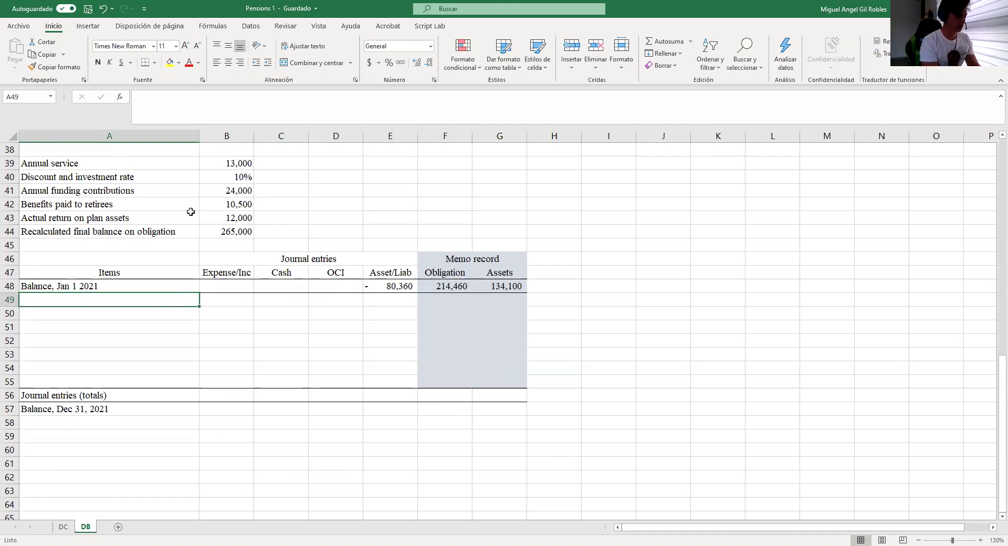
pyautogui.write('Service')
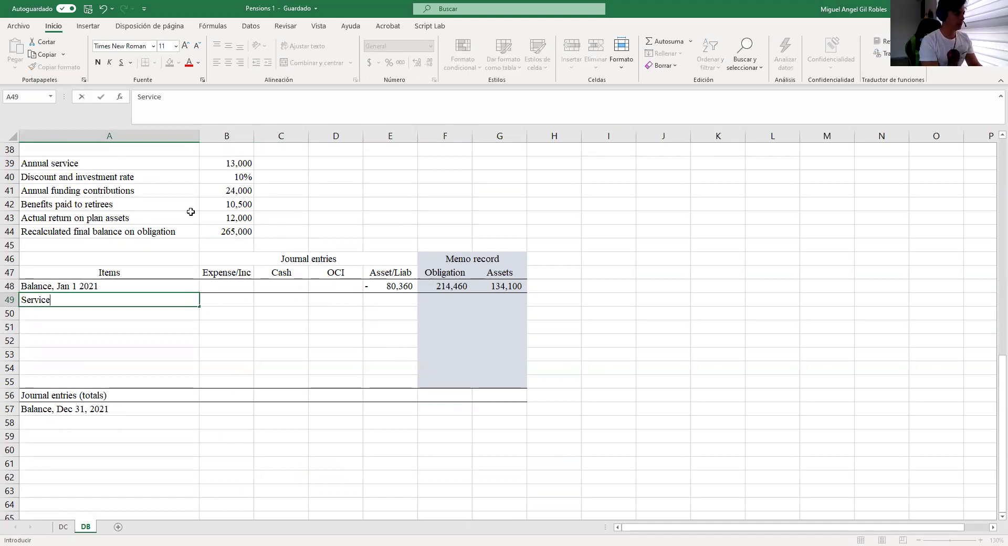
pyautogui.write(' cost')
pyautogui.press('Return')
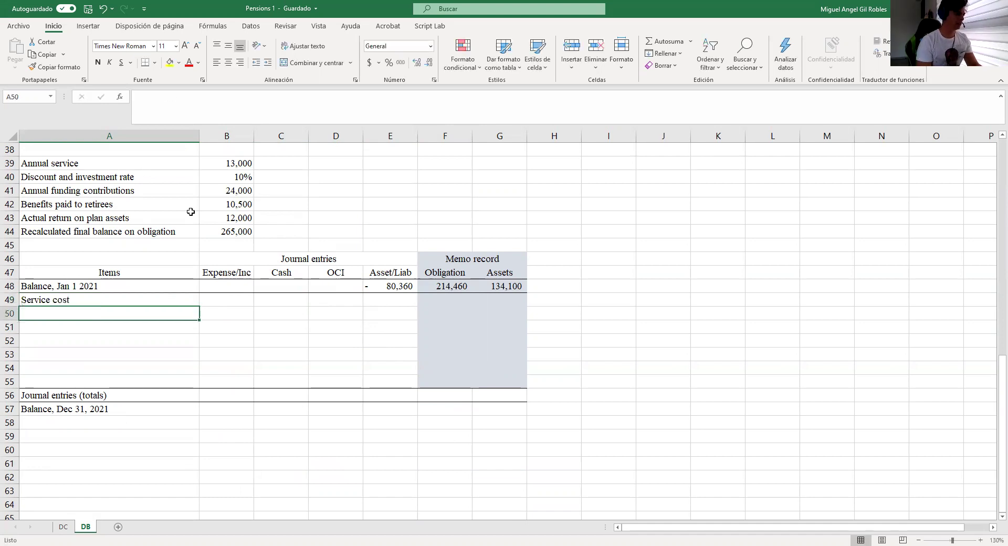
pyautogui.press('Right')
pyautogui.press('Up')
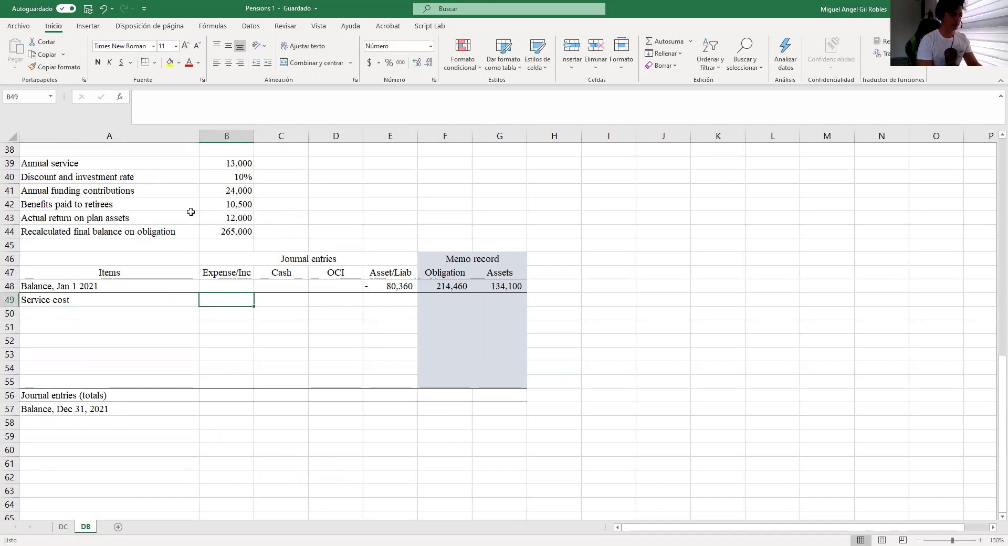
pyautogui.write('=')
pyautogui.click(223, 167)
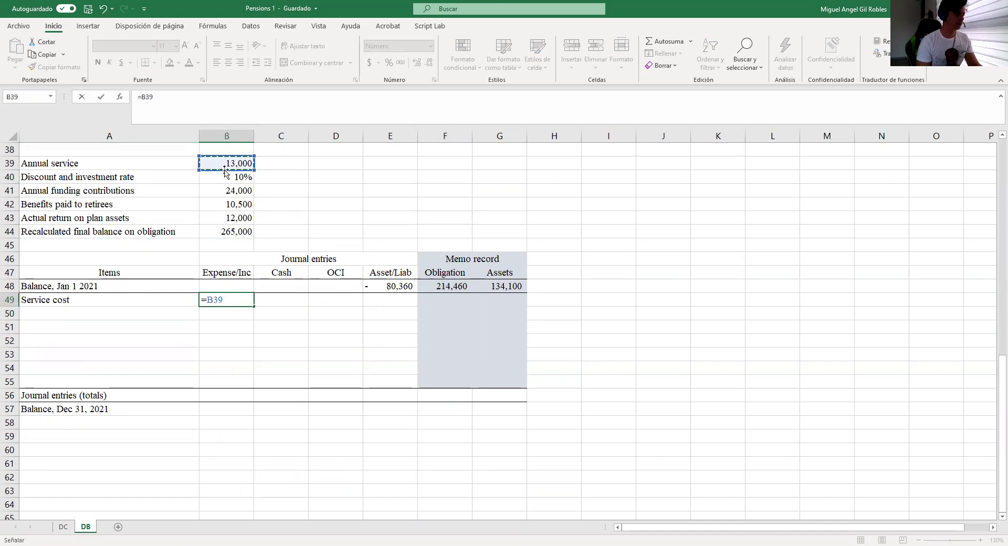
pyautogui.press('Return')
# Record the service cost under Obligation in F49 with the formula =B39.
pyautogui.click(447, 301)
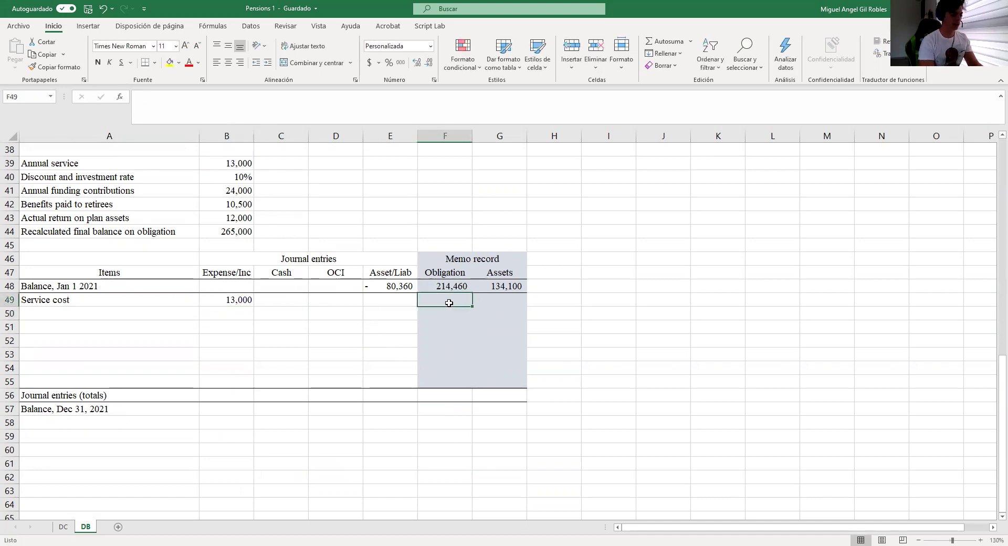
pyautogui.write('=')
pyautogui.click(249, 163)
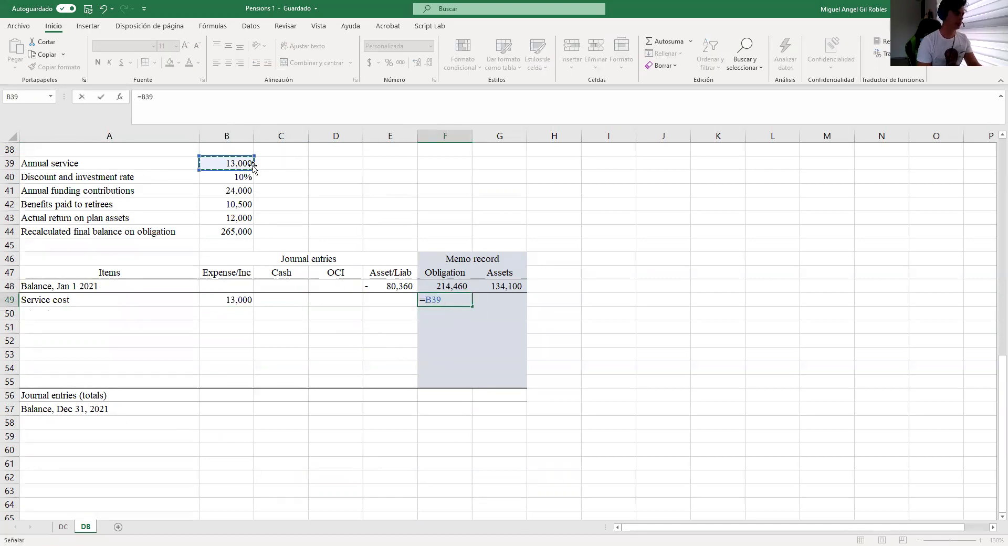
pyautogui.press('Return')
pyautogui.press('Left')
pyautogui.press('Left')
pyautogui.press('Left')
pyautogui.press('Left')
pyautogui.press('Left')
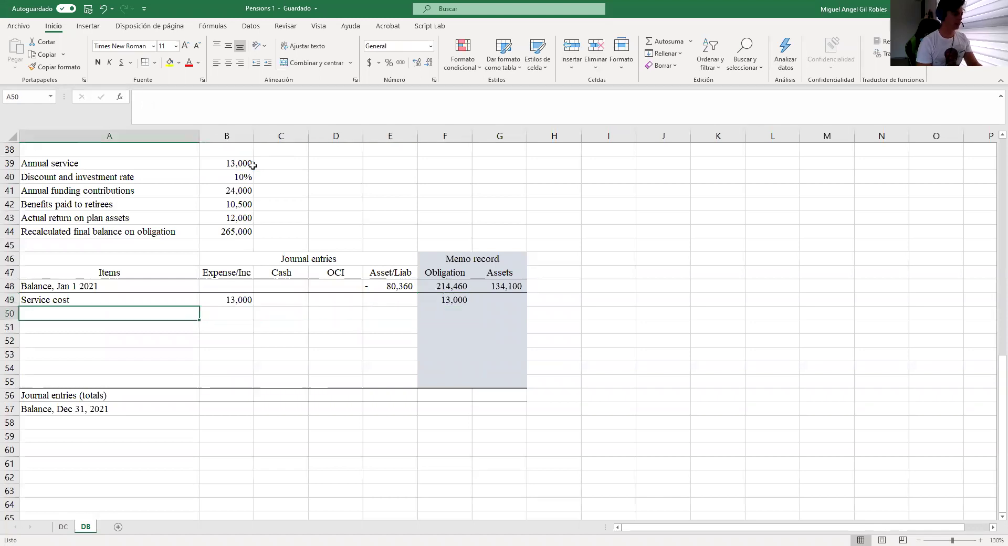
# Make the Annual service label and amount in A39:B39 bold.
pyautogui.moveTo(177, 162); pyautogui.dragTo(218, 161)
pyautogui.click(98, 63)
pyautogui.click(145, 314)
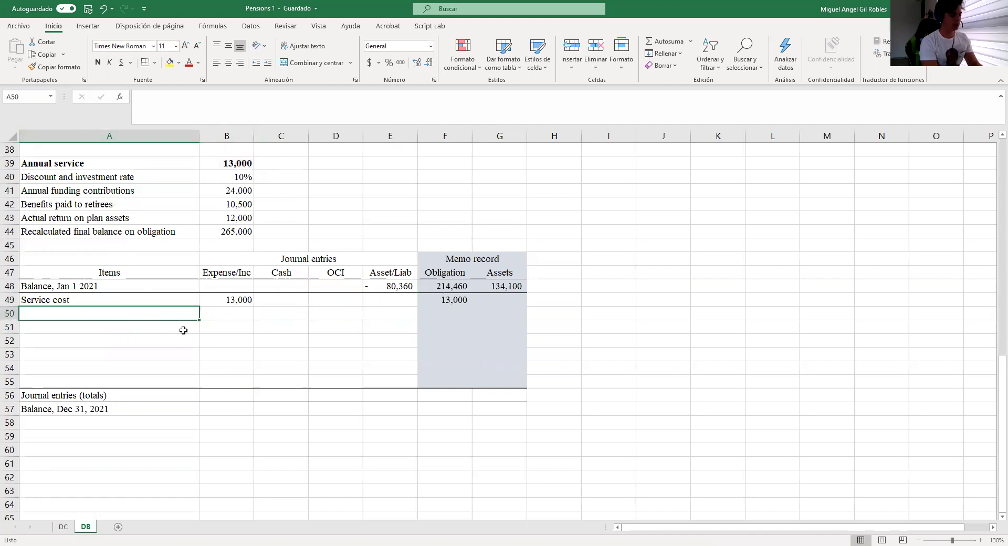
# Add an "Interest expense" item in A50 and calculate it in B50 as the discount rate times the opening obligation, =B40*F48.
pyautogui.write('Inter')
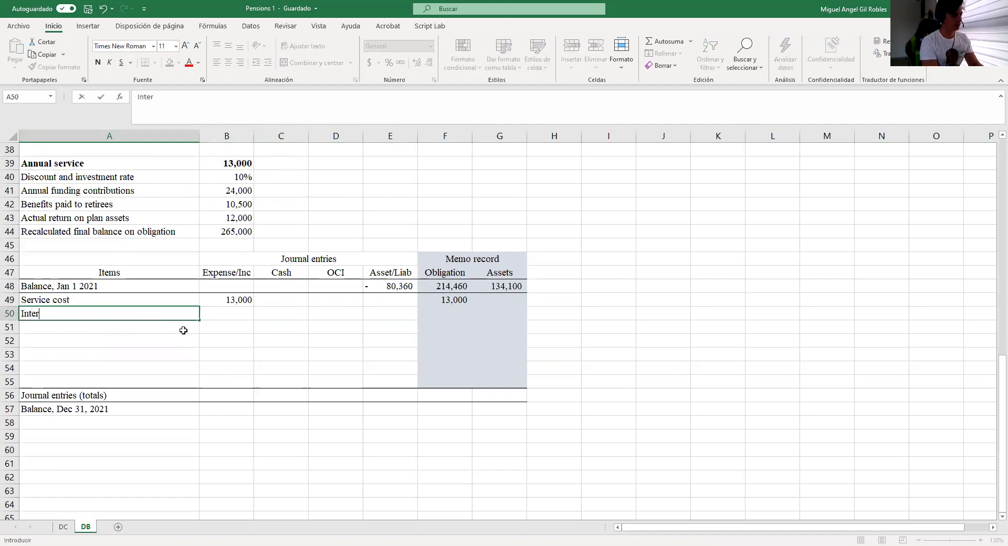
pyautogui.write('est expense')
pyautogui.press('Return')
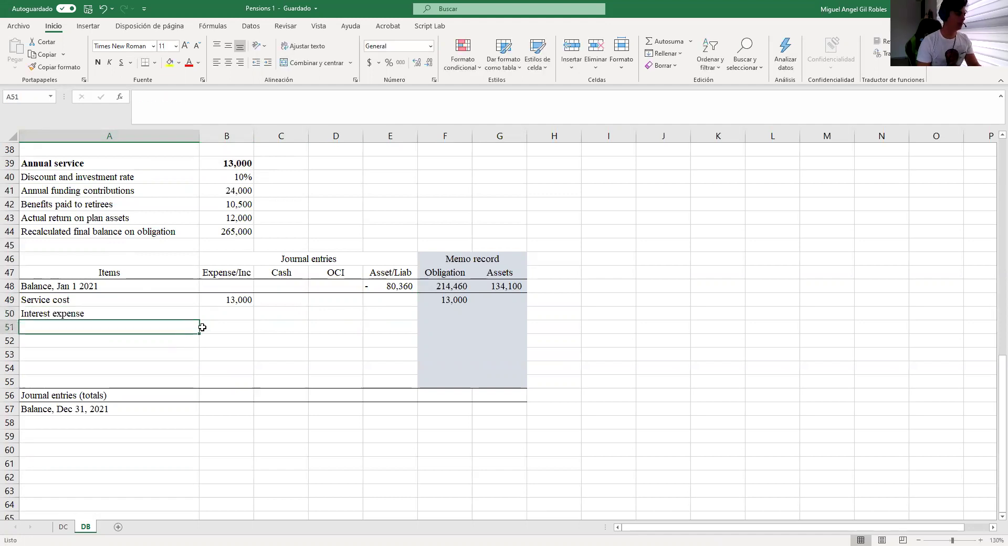
pyautogui.click(243, 316)
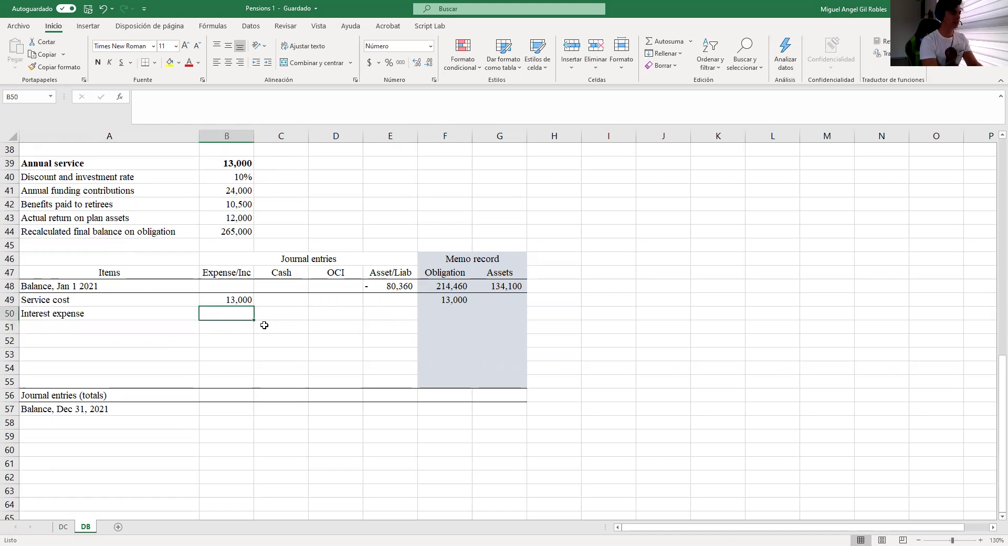
pyautogui.write('=')
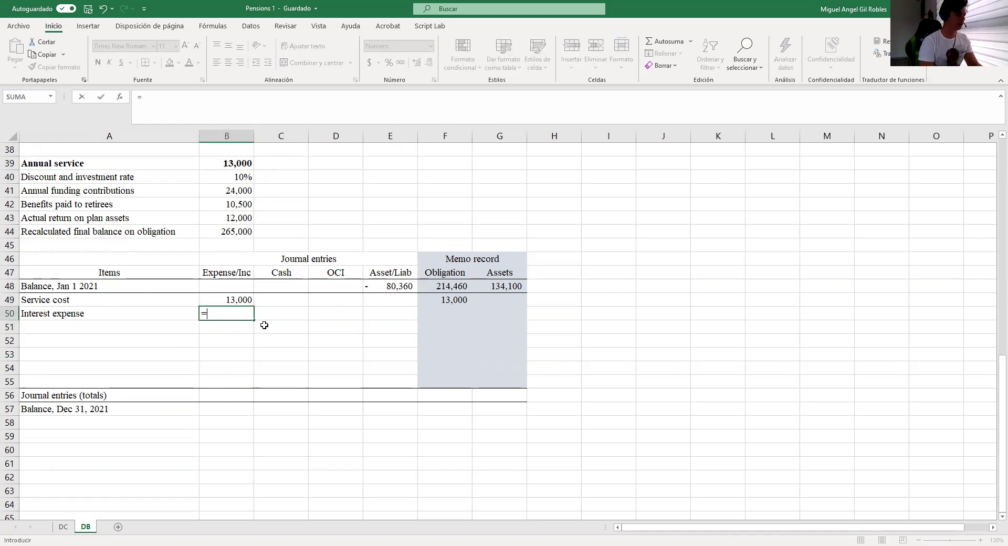
pyautogui.click(243, 177)
pyautogui.write('*')
pyautogui.click(446, 287)
pyautogui.press('Return')
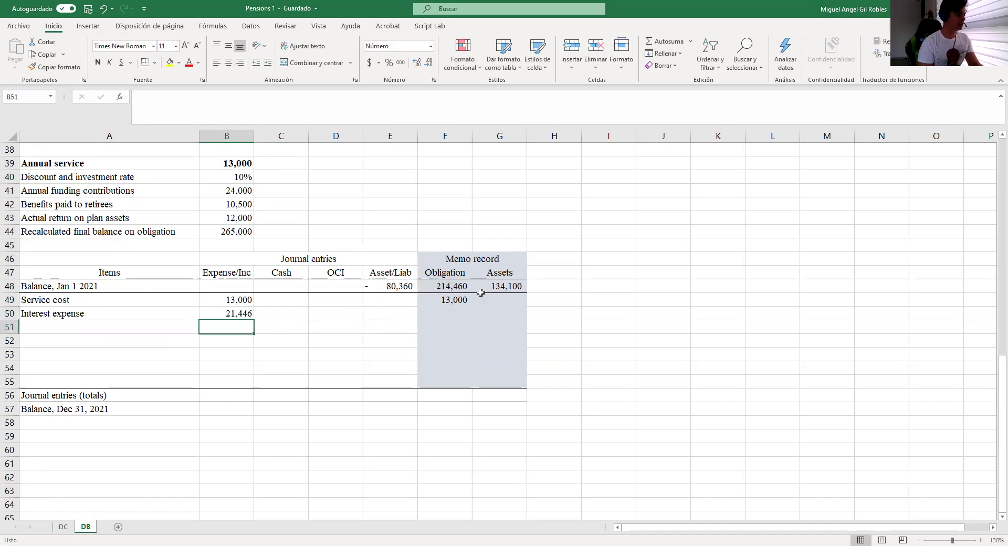
# Record the interest expense under Obligation in F50 by linking it to B50.
pyautogui.click(453, 315)
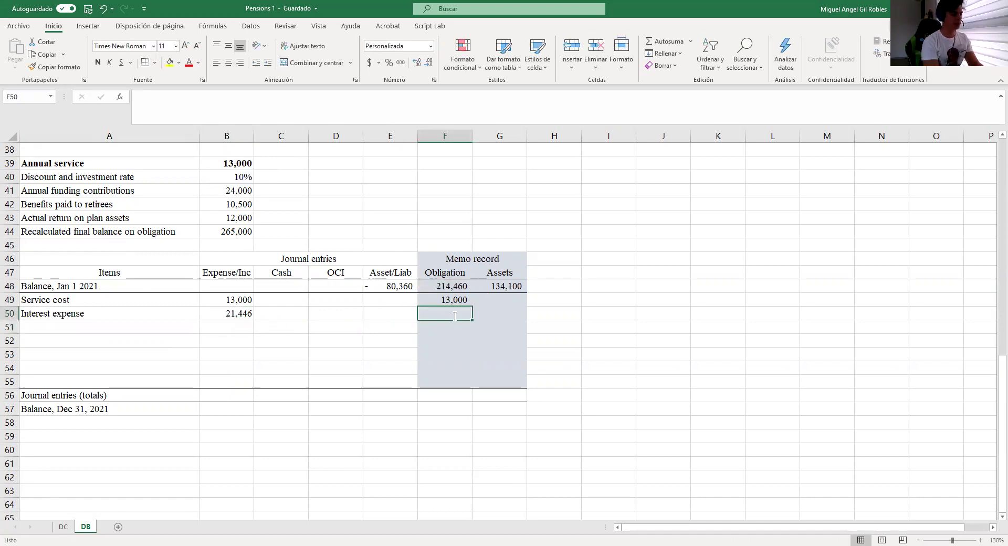
pyautogui.write('=')
pyautogui.click(246, 315)
pyautogui.press('Return')
# Add an "Interest revenue" item in A51.
pyautogui.press('Left')
pyautogui.press('Left')
pyautogui.press('Left')
pyautogui.press('Left')
pyautogui.press('Left')
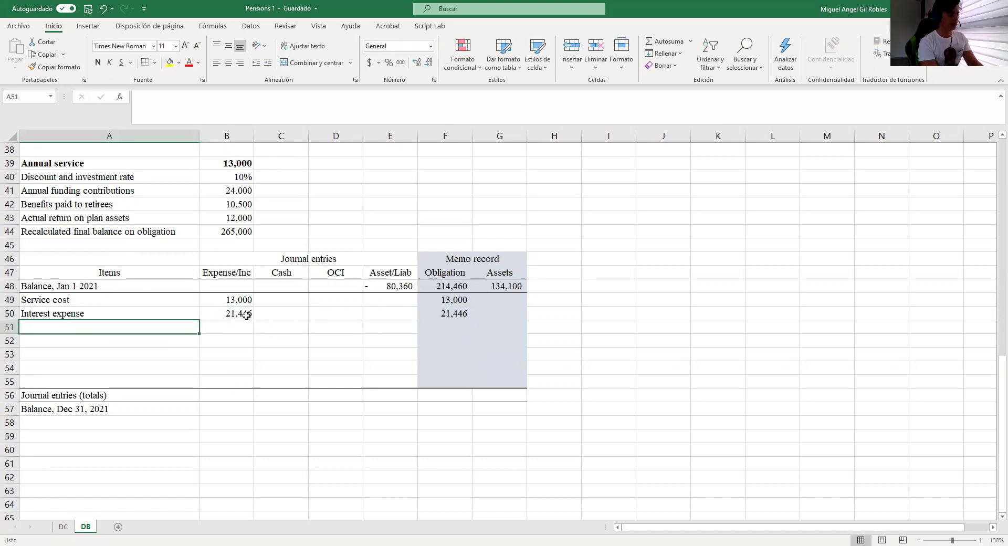
pyautogui.write('Interest revenue')
pyautogui.press('Return')
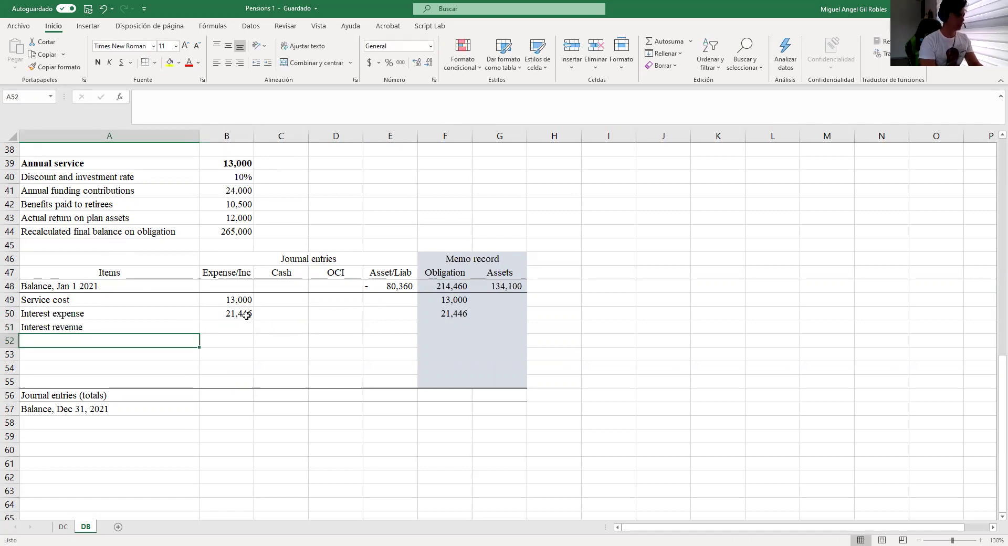
# Calculate the interest revenue in B51 as the opening plan assets times the negative investment rate, =G48*-B40.
pyautogui.press('Right')
pyautogui.press('Up')
pyautogui.press('Right')
pyautogui.write('=')
pyautogui.press('Escape')
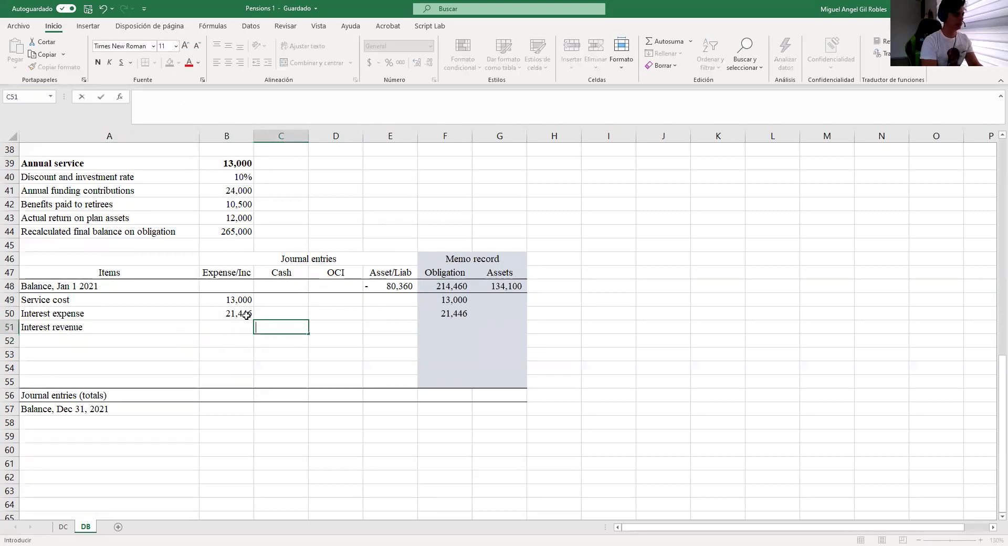
pyautogui.press('Left')
pyautogui.write('=')
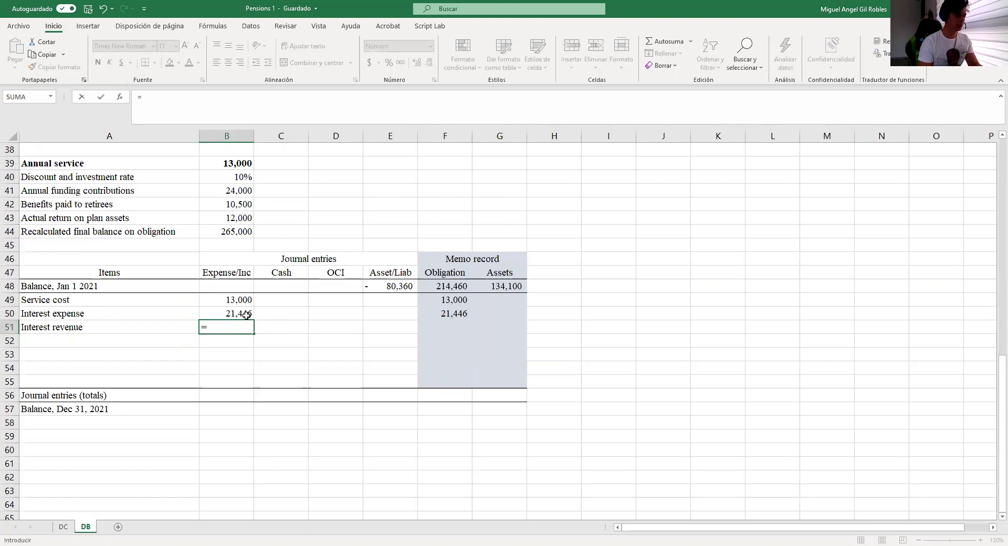
pyautogui.click(498, 288)
pyautogui.write('*')
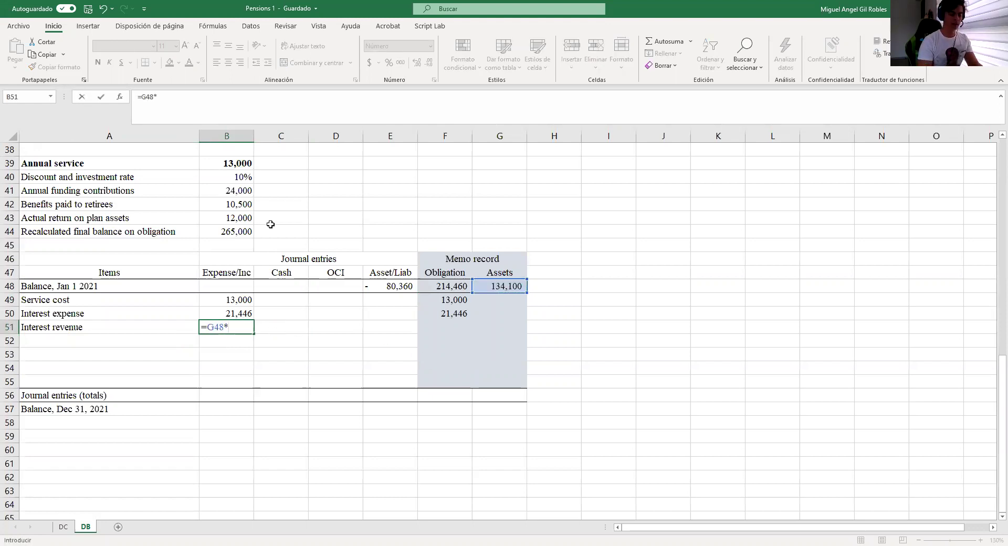
pyautogui.write('-')
pyautogui.click(241, 179)
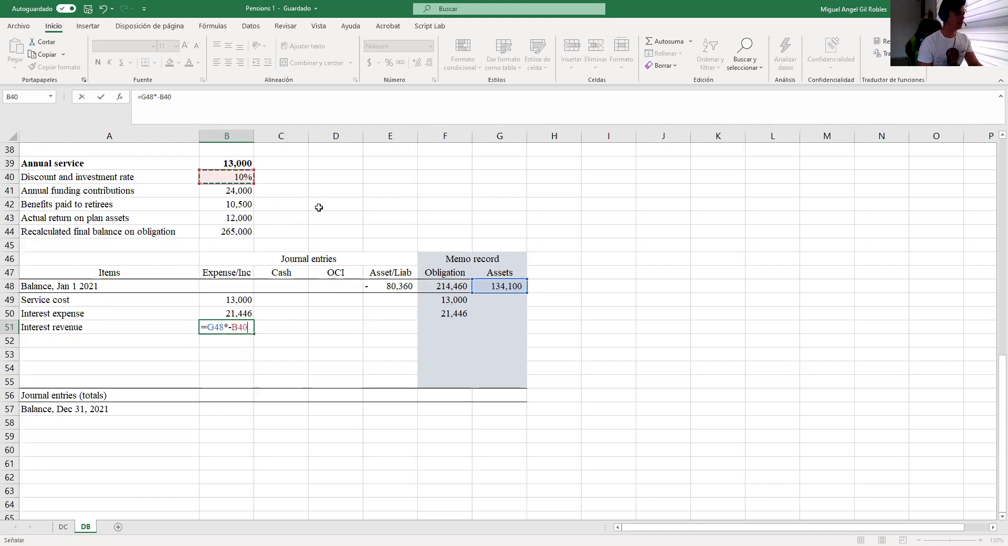
pyautogui.press('Return')
pyautogui.moveTo(241, 273); pyautogui.dragTo(243, 367)
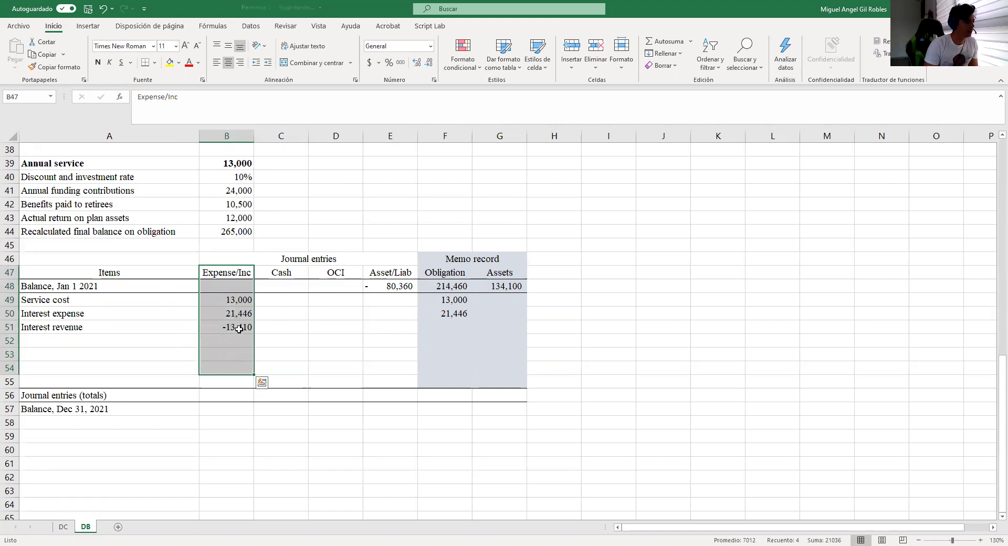
pyautogui.click(240, 329)
pyautogui.click(239, 315)
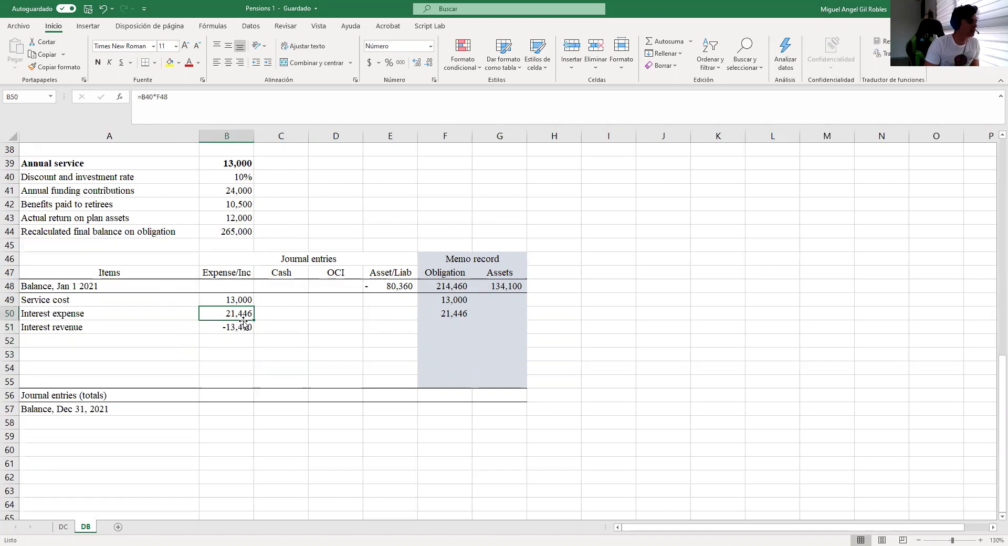
pyautogui.click(240, 328)
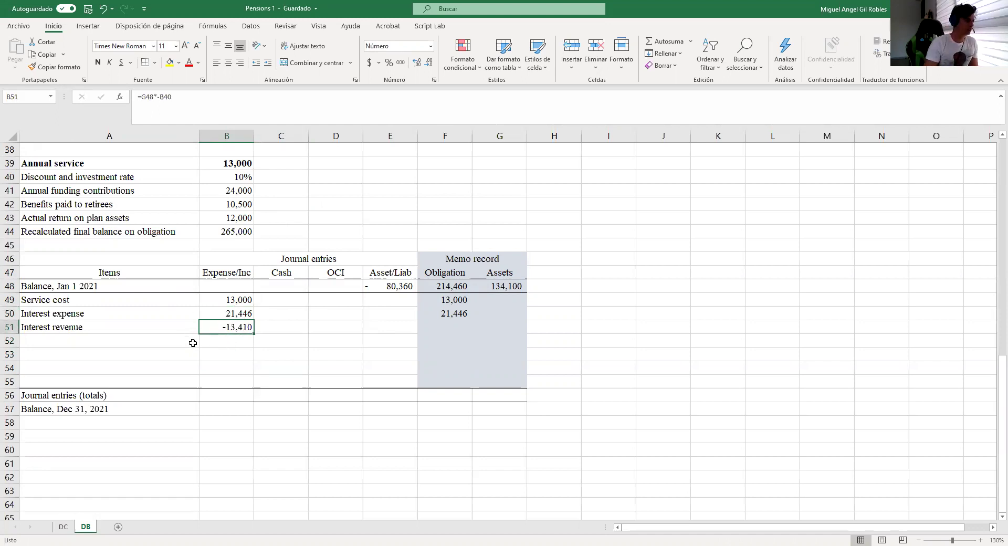
# Make the Discount and investment rate label and value in A40:B40 bold.
pyautogui.moveTo(108, 179); pyautogui.dragTo(210, 178)
pyautogui.click(98, 63)
pyautogui.click(126, 189)
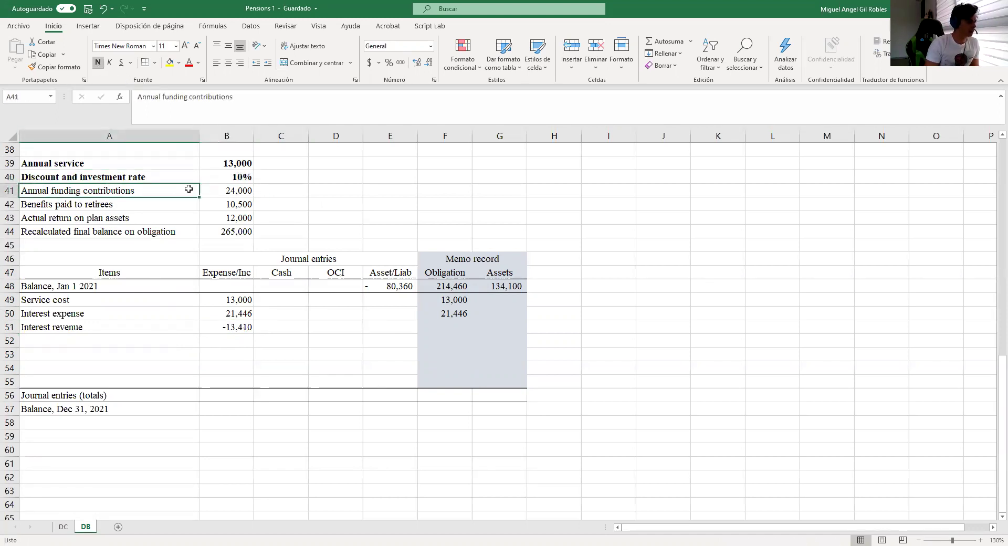
pyautogui.click(115, 343)
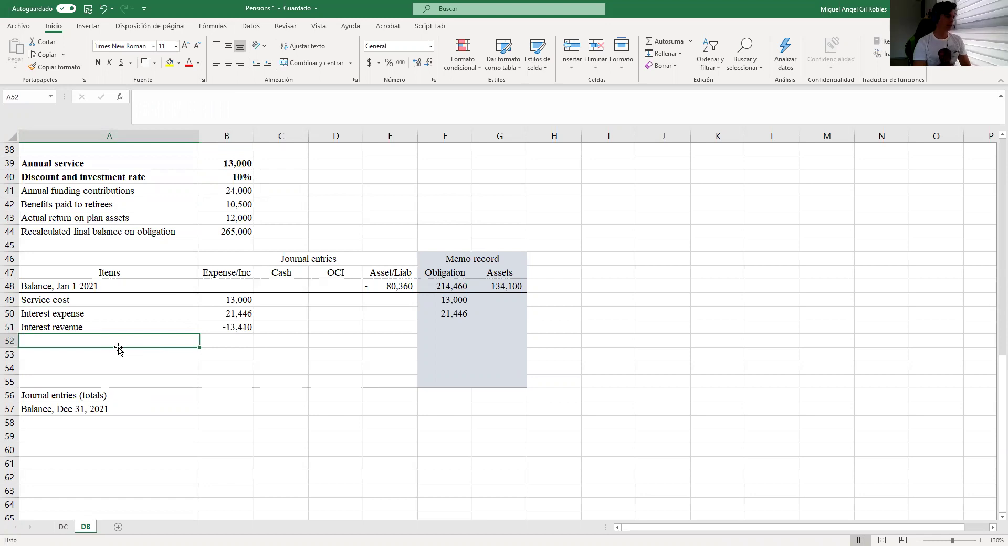
# Record the interest revenue under Assets in G51 as the negative of the expense column amount, =-B51.
pyautogui.click(509, 328)
pyautogui.write('=-')
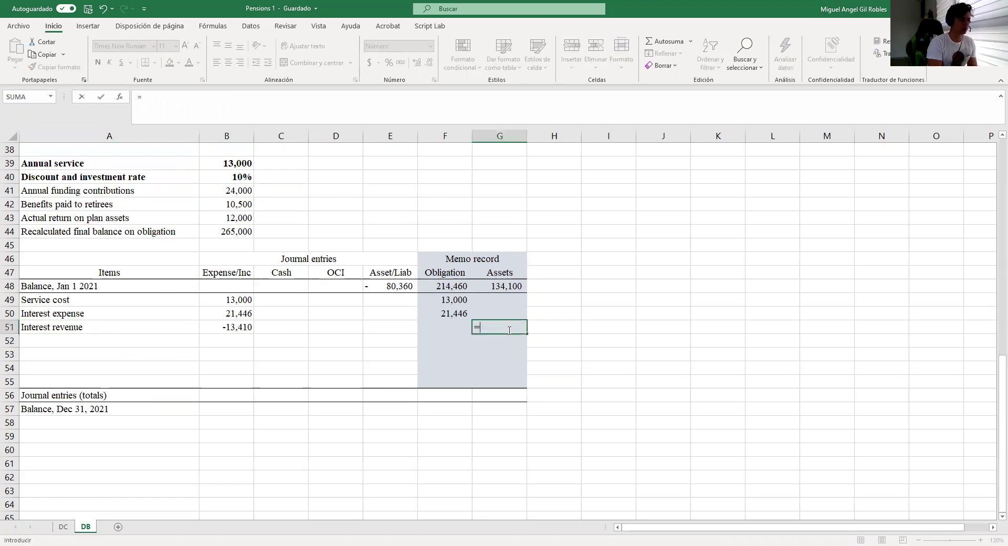
pyautogui.click(246, 326)
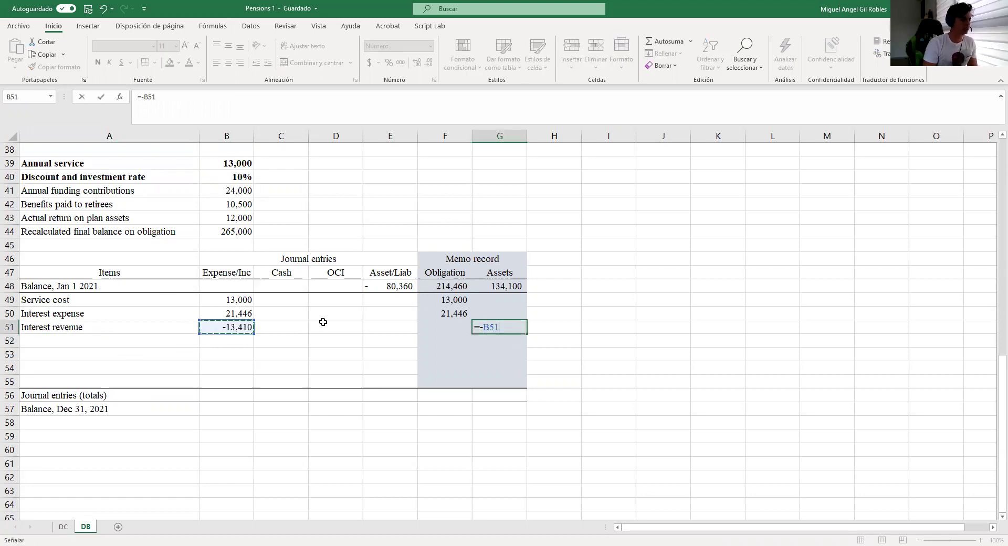
pyautogui.press('Return')
# Add a "Funding contributions" item in A52.
pyautogui.press('Left')
pyautogui.press('Left')
pyautogui.press('Left')
pyautogui.press('Left')
pyautogui.press('Left')
pyautogui.press('Left')
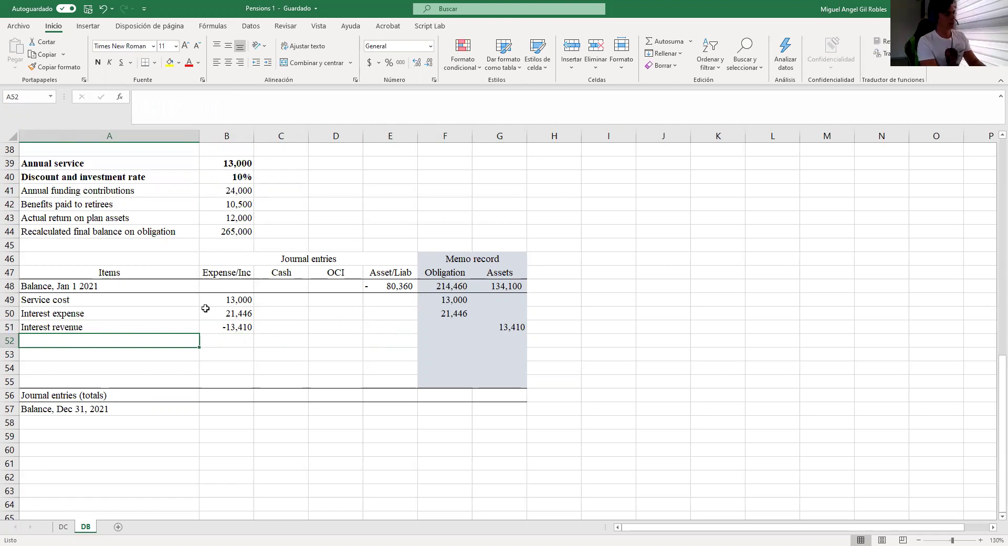
pyautogui.write('Fund')
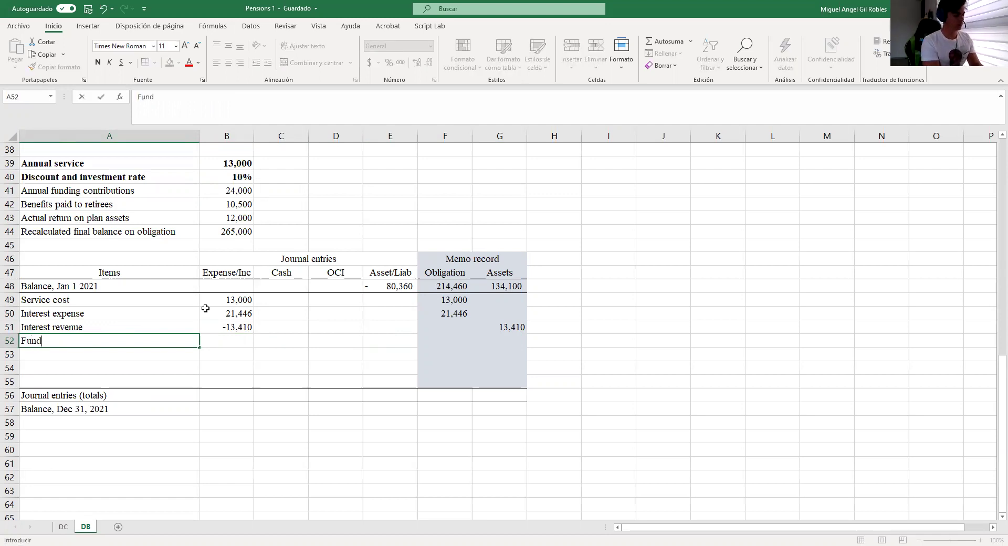
pyautogui.write('ings contributions')
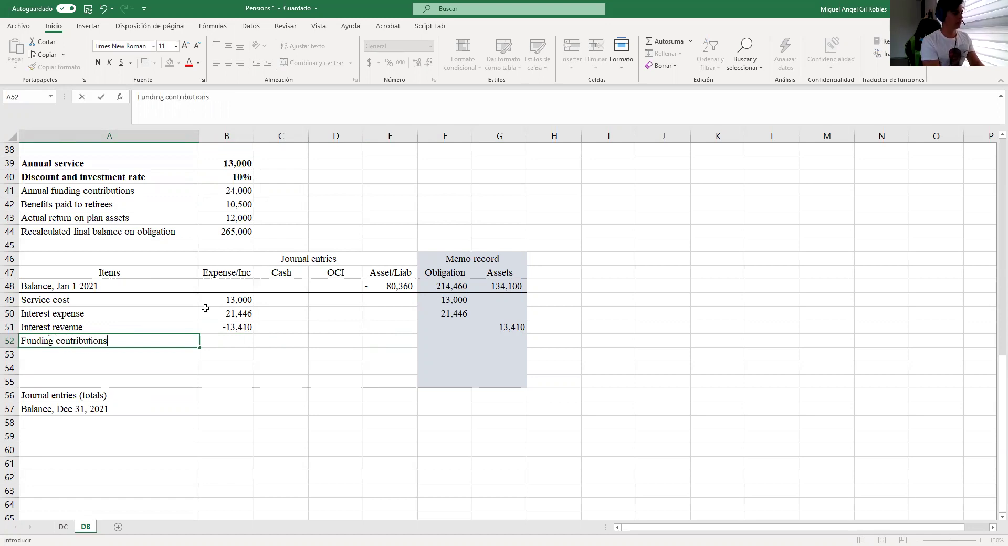
pyautogui.press('Return')
# Record the annual funding contributions as a cash outflow in C52 with =-B41.
pyautogui.press('Down')
pyautogui.press('Right')
pyautogui.press('Up')
pyautogui.press('Right')
pyautogui.press('Up')
pyautogui.write('=-')
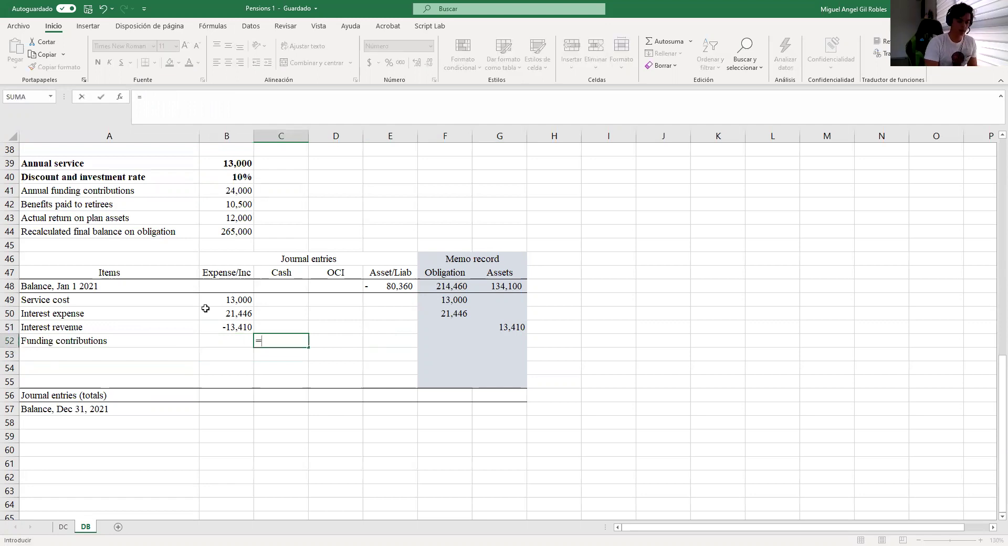
pyautogui.click(234, 196)
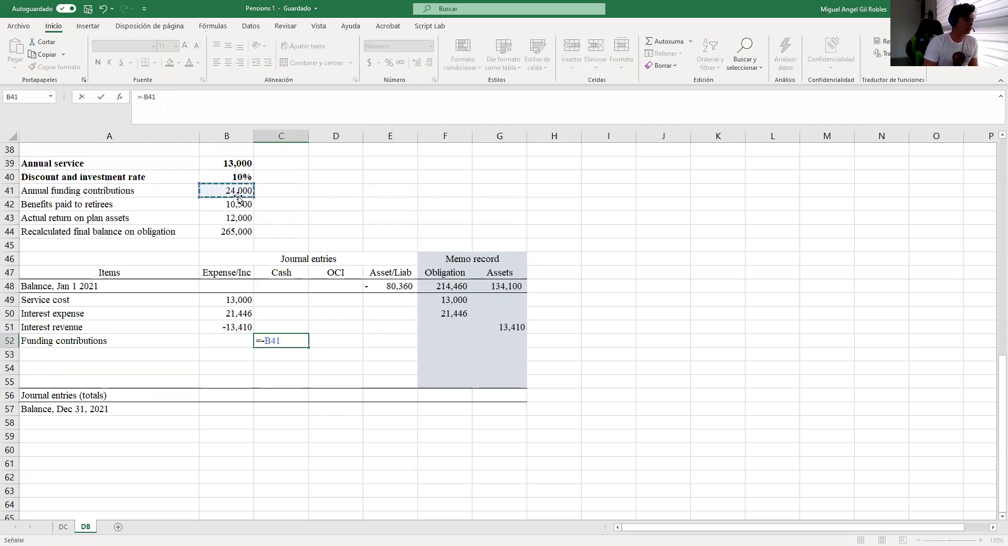
pyautogui.press('Return')
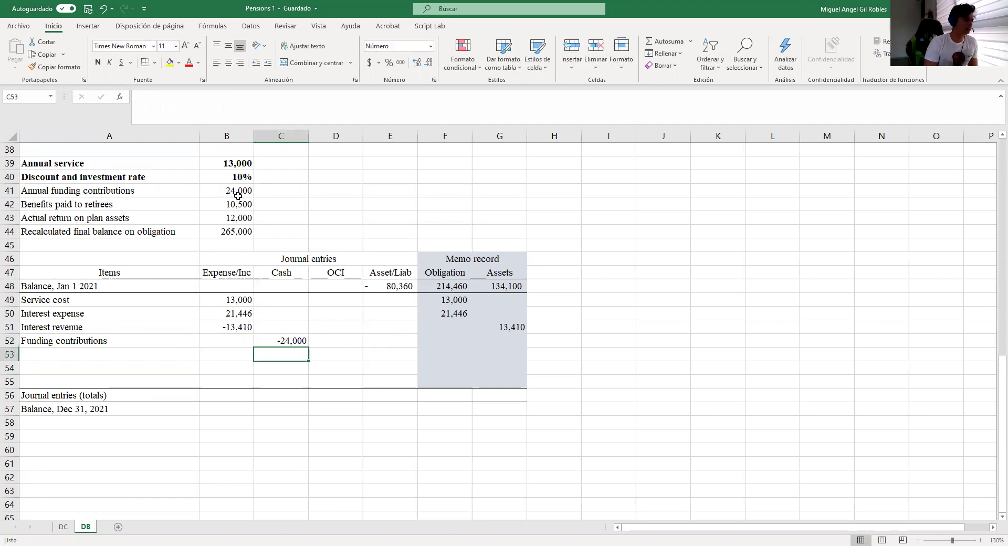
# Record the funding contributions under Assets in G52 with =B41, and make the given data in A41:B41 bold.
pyautogui.click(502, 346)
pyautogui.write('=')
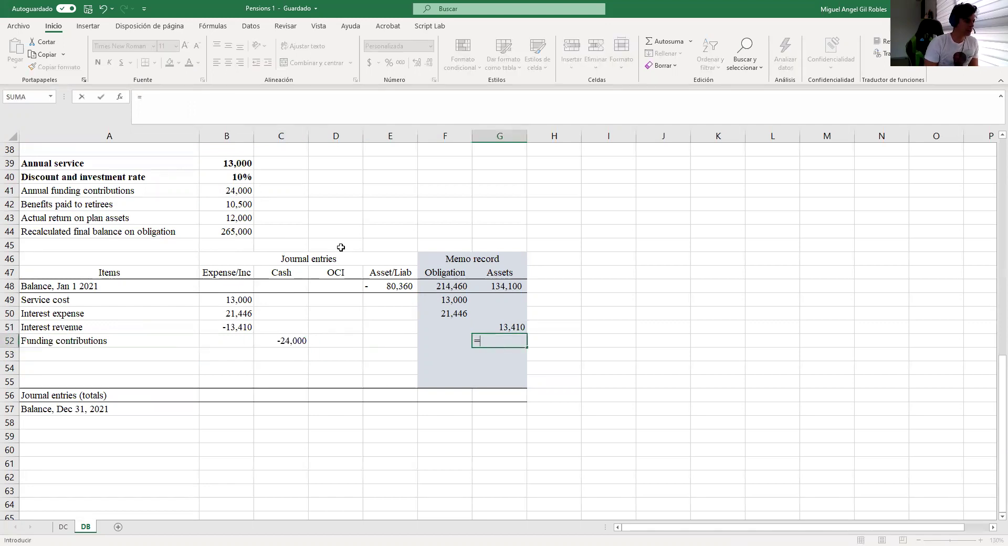
pyautogui.click(234, 191)
pyautogui.press('Return')
pyautogui.moveTo(76, 185); pyautogui.dragTo(236, 191)
pyautogui.hotkey('ctrl', 'n')
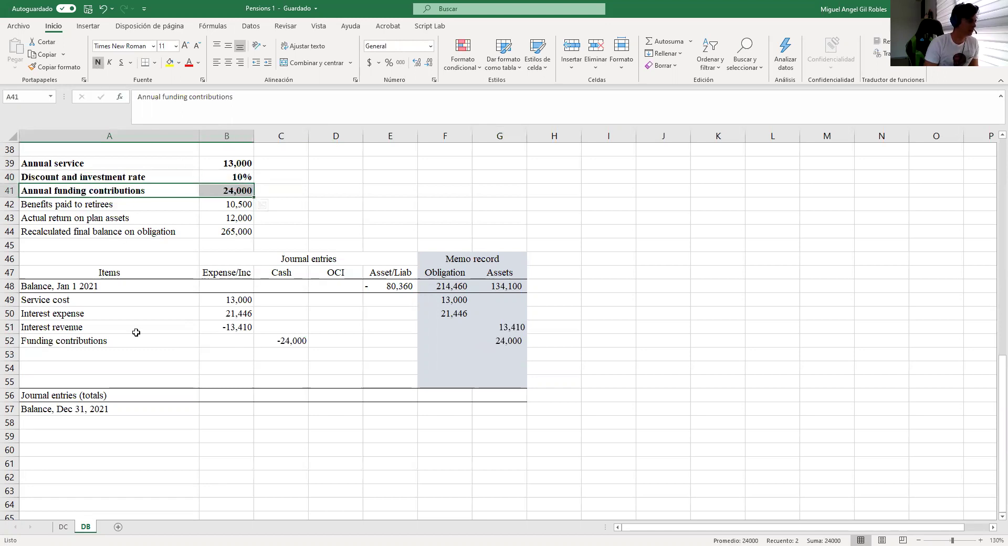
# Add a "Benefits pair to retirees" item in A53.
pyautogui.click(142, 353)
pyautogui.write('Benefits pair')
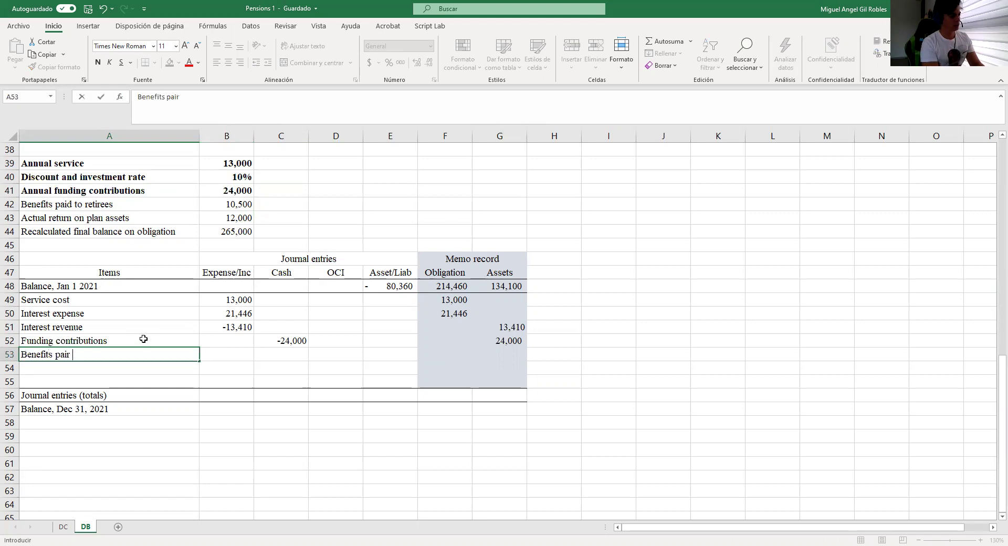
pyautogui.write(' to retirees')
pyautogui.press('Return')
# Deduct the benefits paid to retirees from the Obligation column in F53 with =-B42.
pyautogui.click(462, 352)
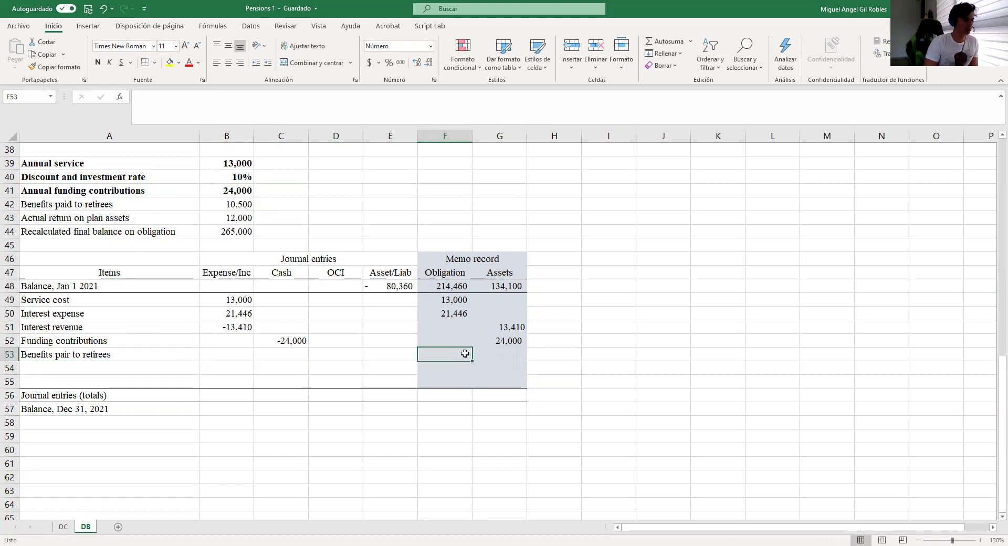
pyautogui.write('=')
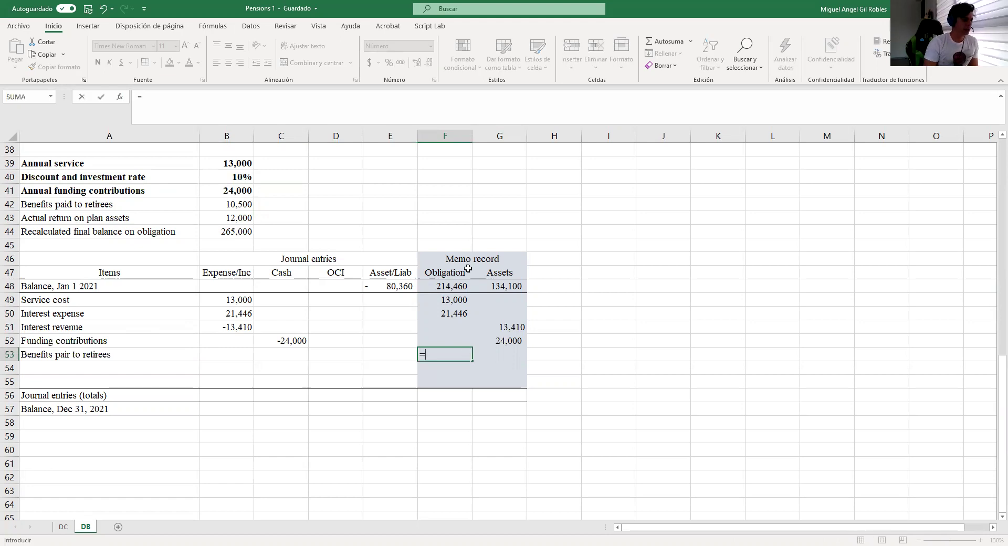
pyautogui.write('-')
pyautogui.click(237, 204)
pyautogui.press('Return')
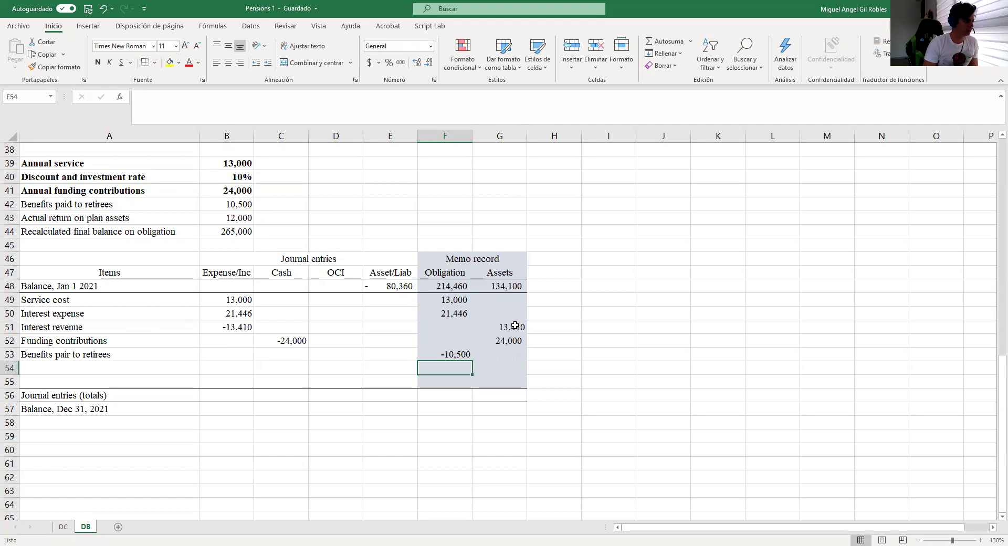
# Deduct the benefits paid from the Assets column in G53 with =-B42, and make the given data in A42:B42 bold.
pyautogui.click(512, 358)
pyautogui.write('=-')
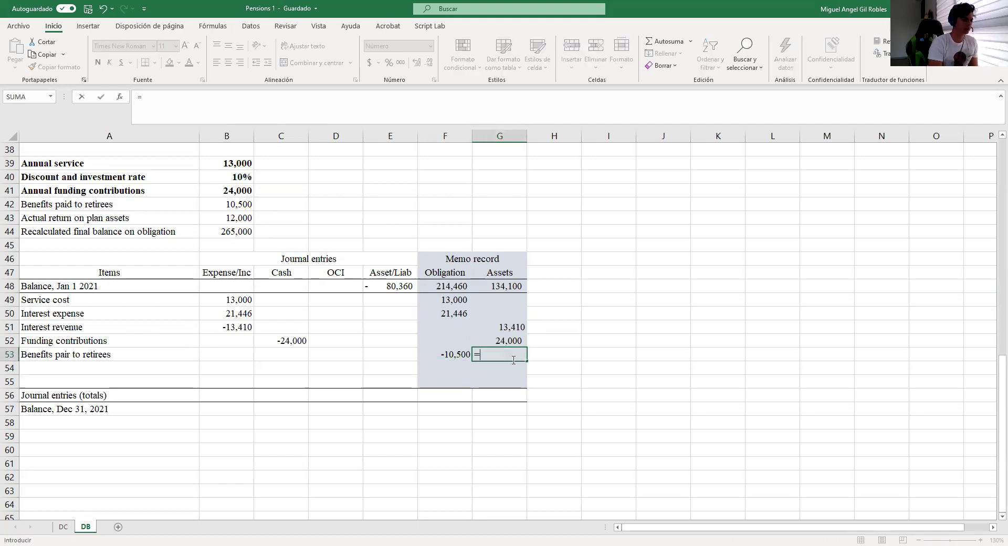
pyautogui.click(240, 209)
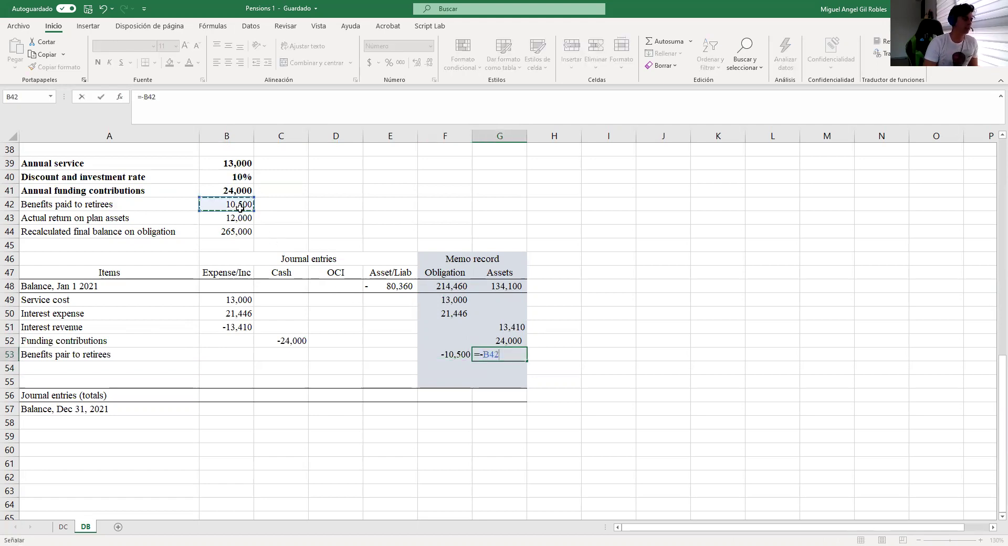
pyautogui.press('Return')
pyautogui.click(516, 356)
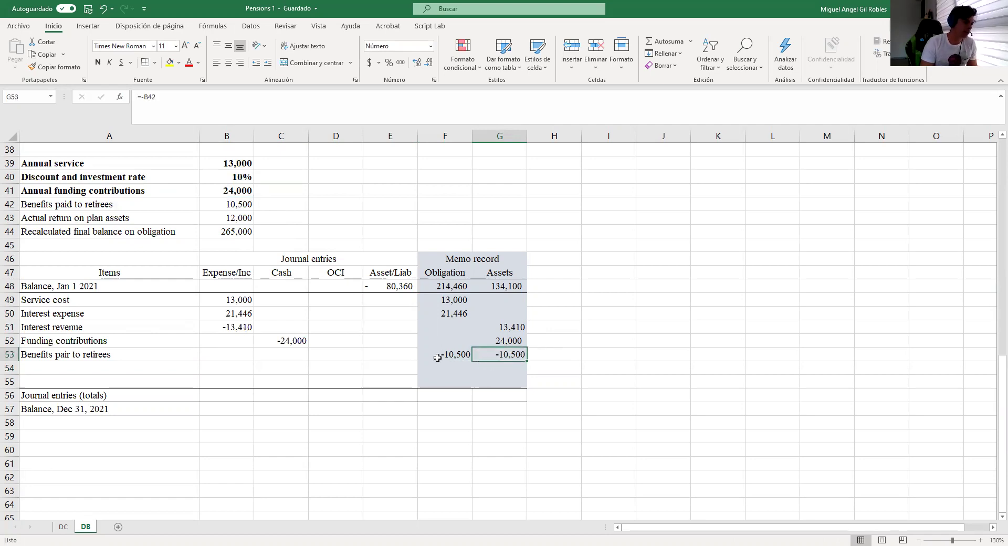
pyautogui.moveTo(94, 205); pyautogui.dragTo(213, 204)
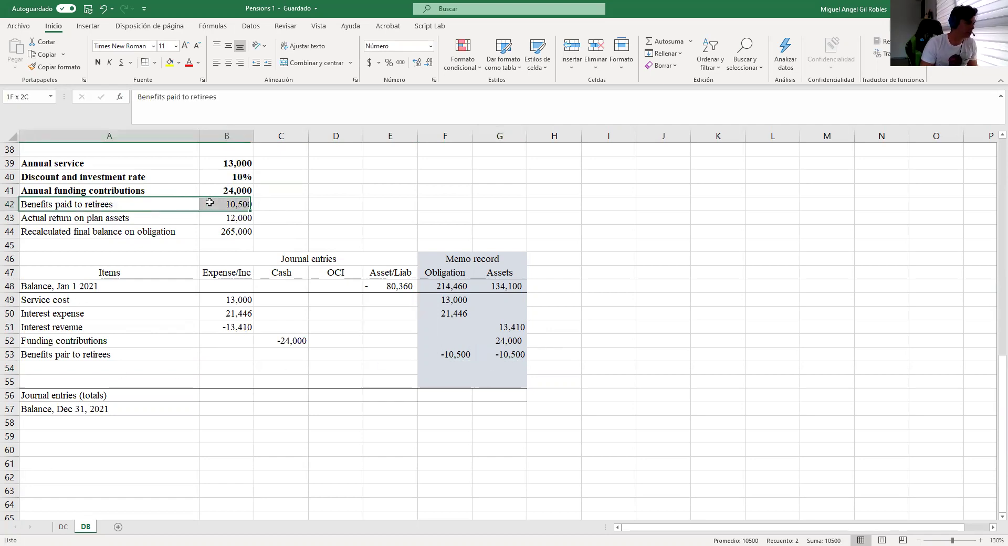
pyautogui.click(98, 62)
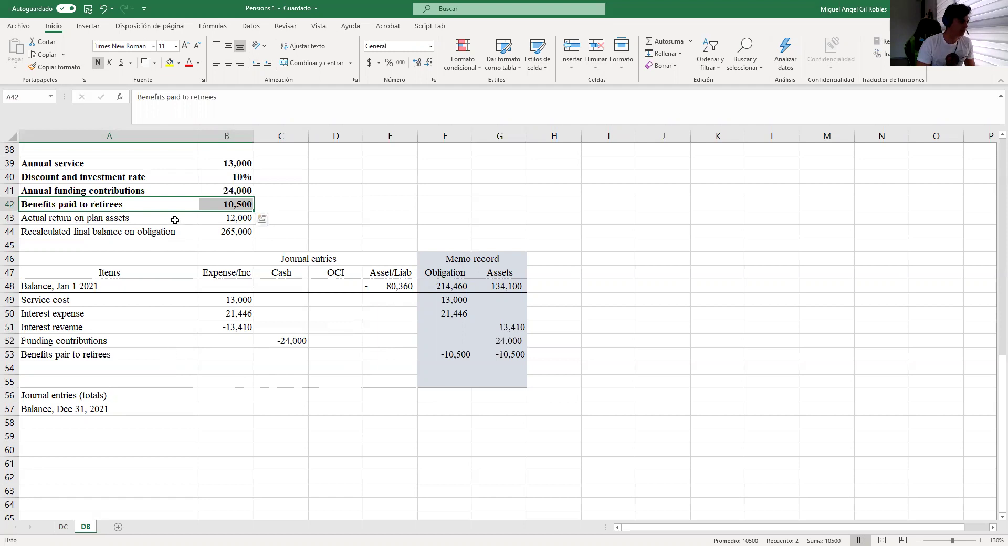
# Add an "Adjustment to interest revenue" item in A54.
pyautogui.click(173, 369)
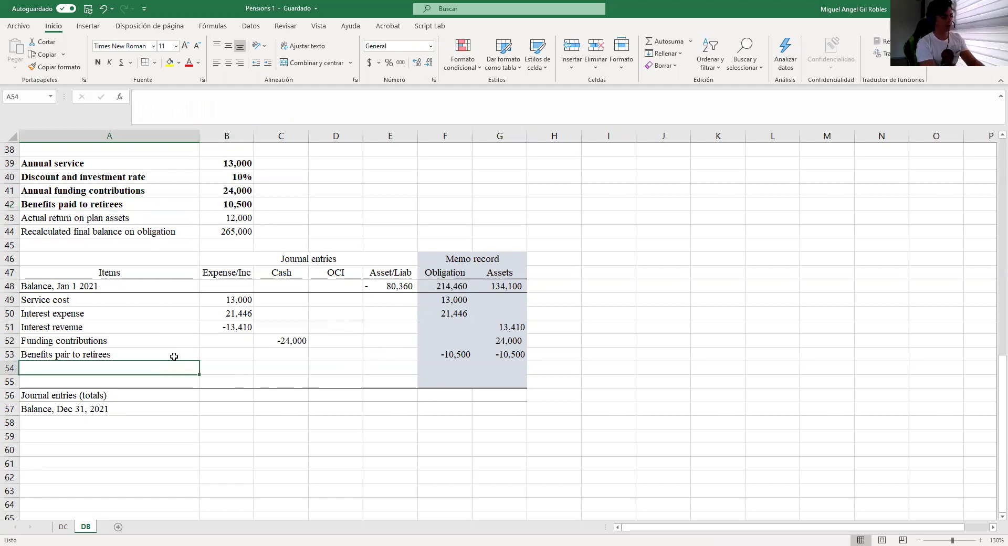
pyautogui.write('Adjustment to interest revenue')
pyautogui.press('Return')
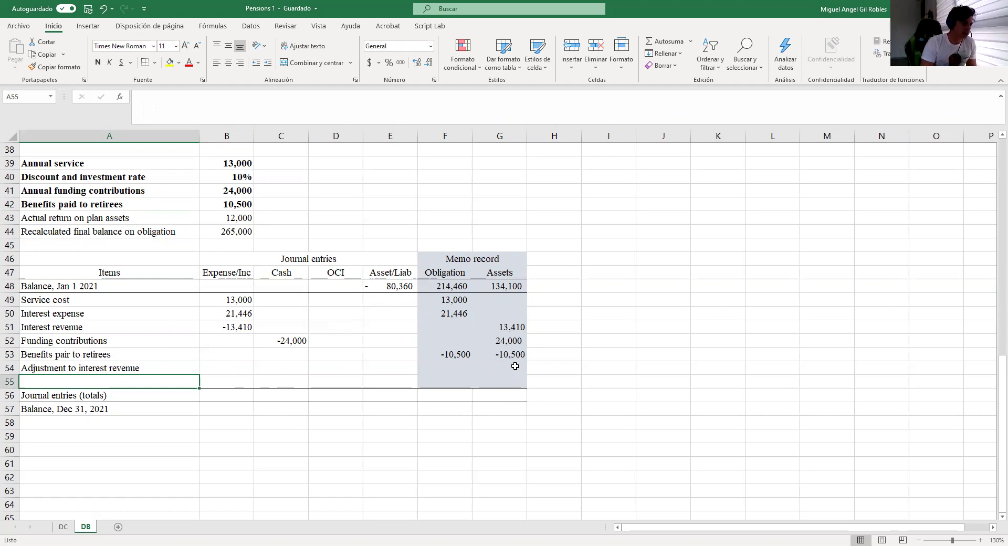
# Calculate the interest revenue adjustment in the Assets column in G54 as actual return minus interest revenue with =B43-G51.
pyautogui.click(515, 367)
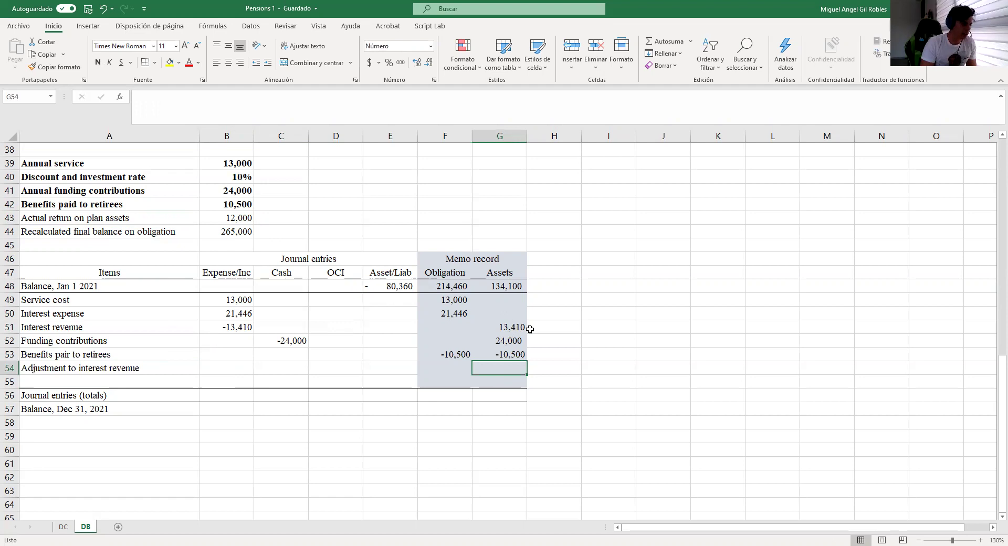
pyautogui.click(515, 327)
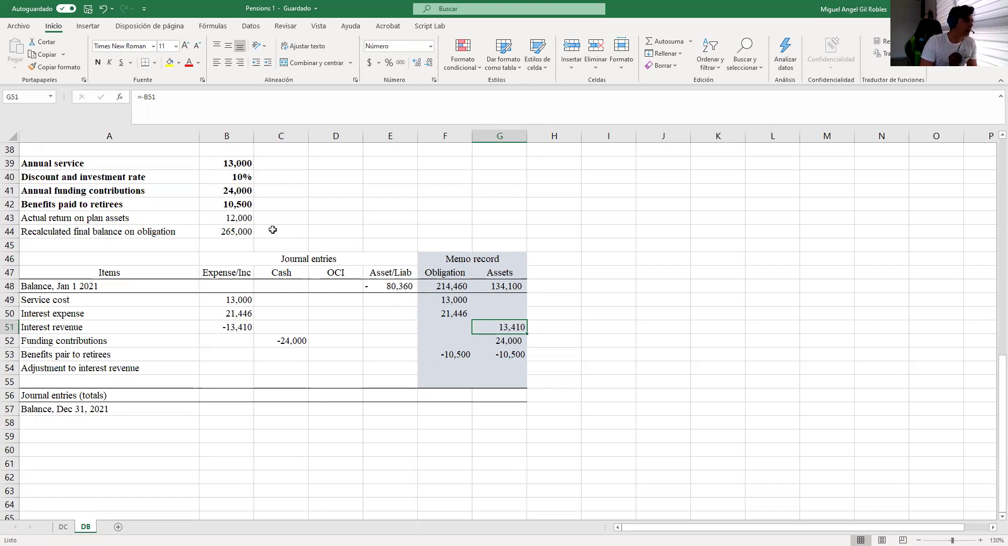
pyautogui.click(508, 367)
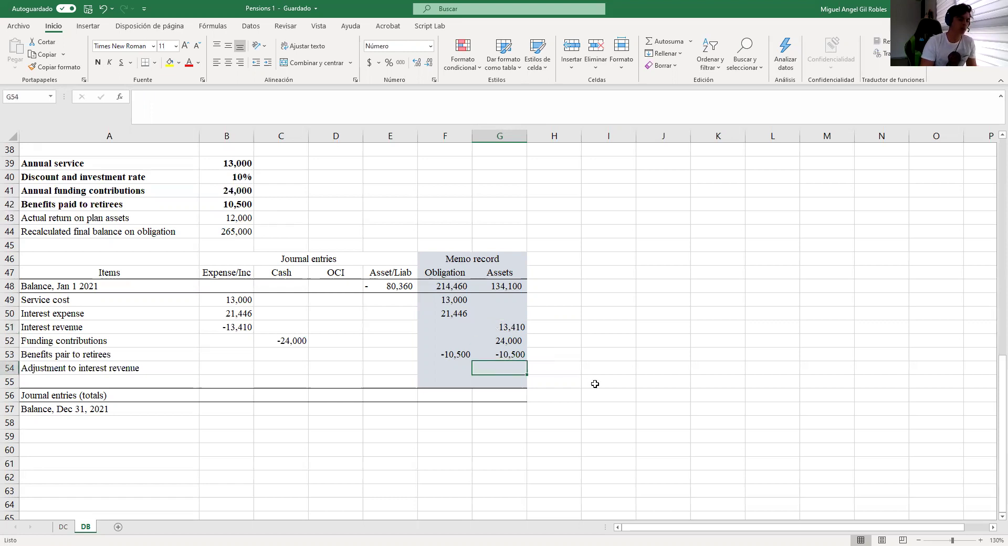
pyautogui.write('=')
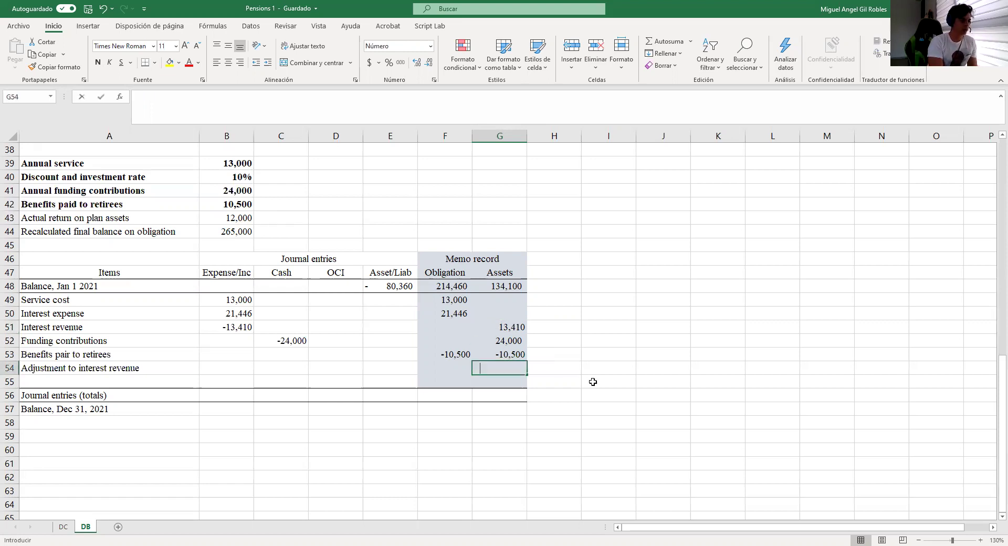
pyautogui.click(251, 219)
pyautogui.write('-')
pyautogui.click(513, 326)
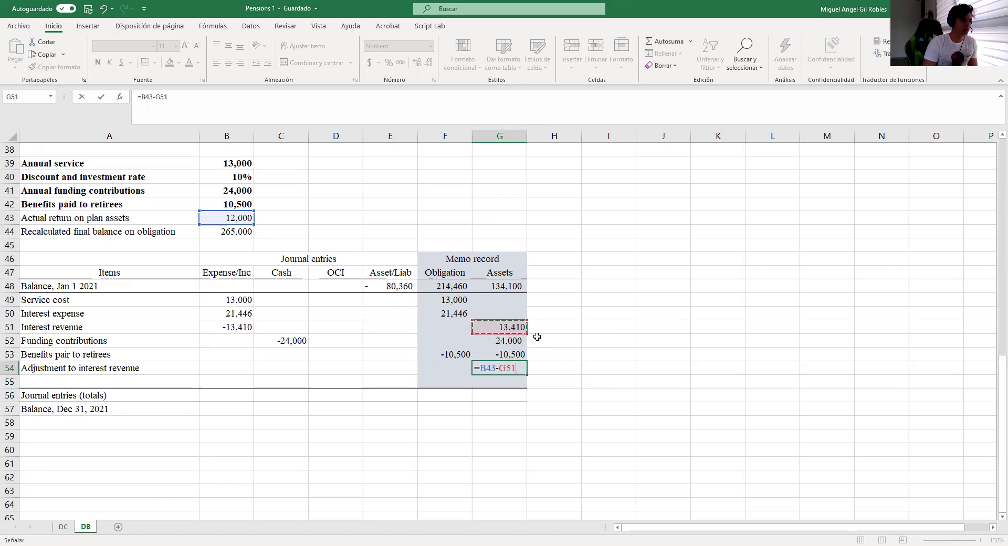
pyautogui.press('Return')
pyautogui.click(520, 372)
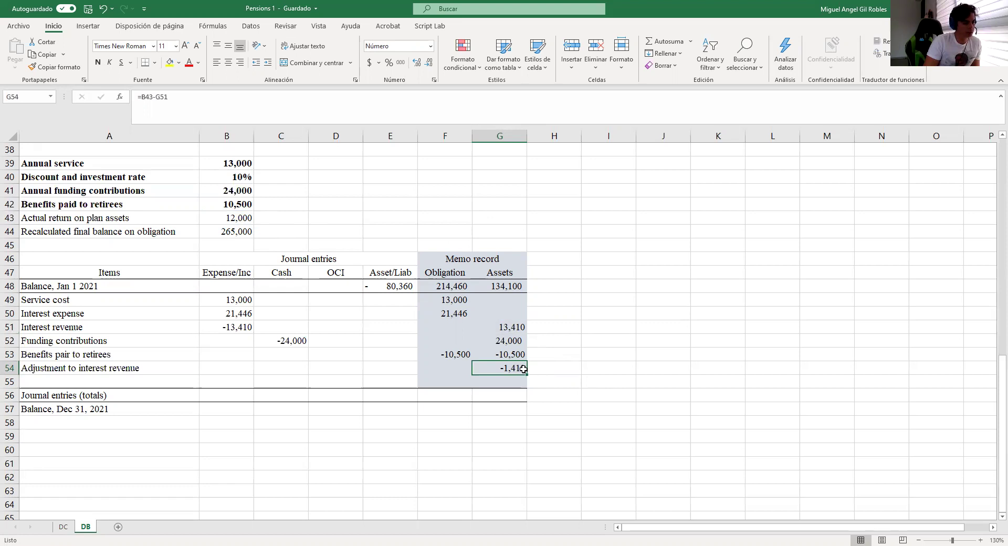
pyautogui.click(519, 329)
pyautogui.click(524, 371)
pyautogui.click(520, 330)
pyautogui.click(523, 371)
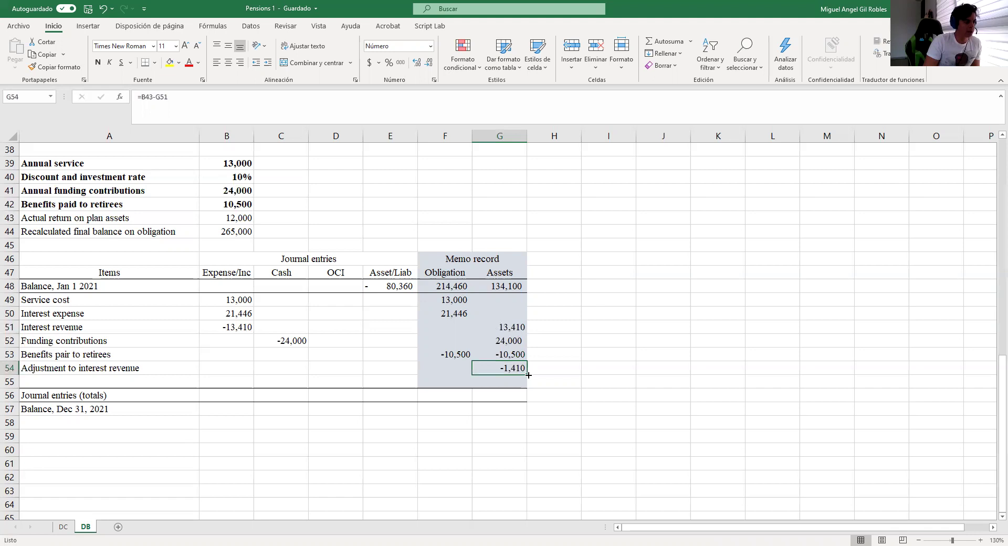
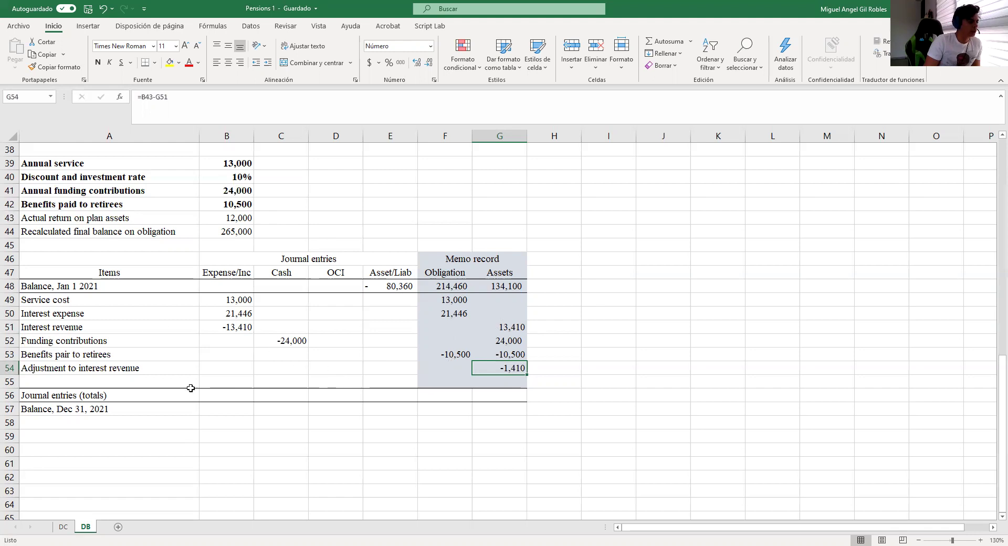
# Examine the OCI column and compare the service cost and interest amounts in the Expense/Inc and Obligation columns.
pyautogui.moveTo(345, 273); pyautogui.dragTo(351, 382)
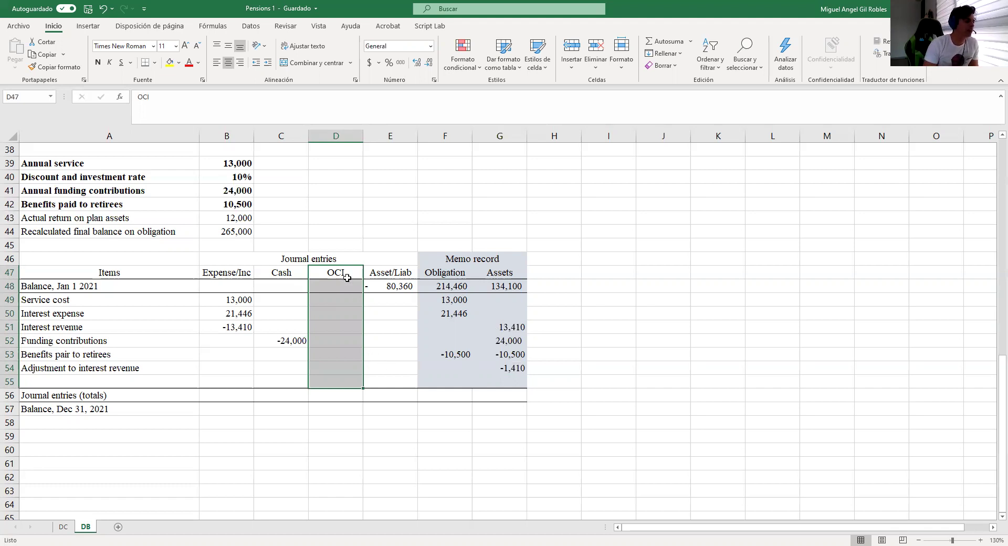
pyautogui.click(356, 365)
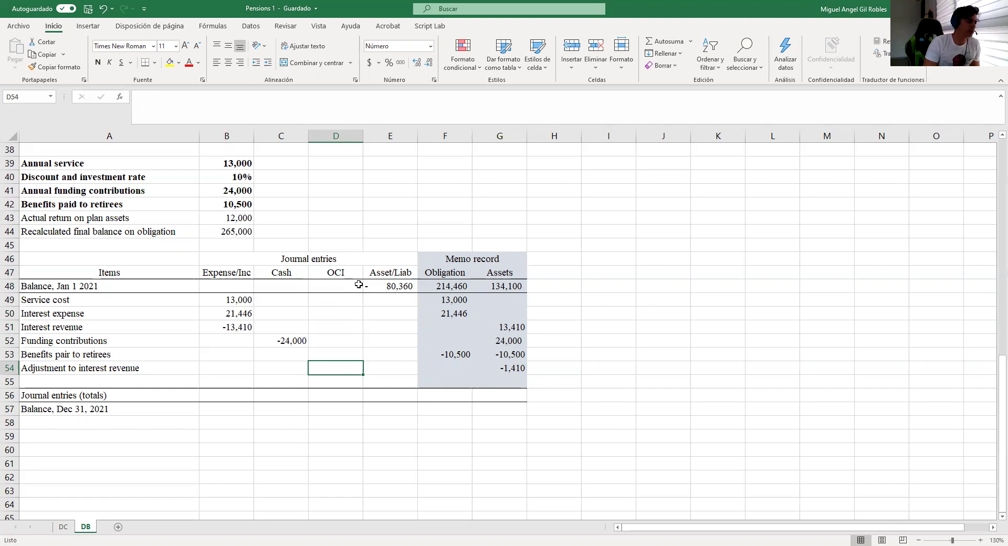
pyautogui.moveTo(465, 302); pyautogui.dragTo(459, 314)
pyautogui.click(218, 303)
pyautogui.click(235, 314)
pyautogui.click(239, 329)
pyautogui.click(241, 314)
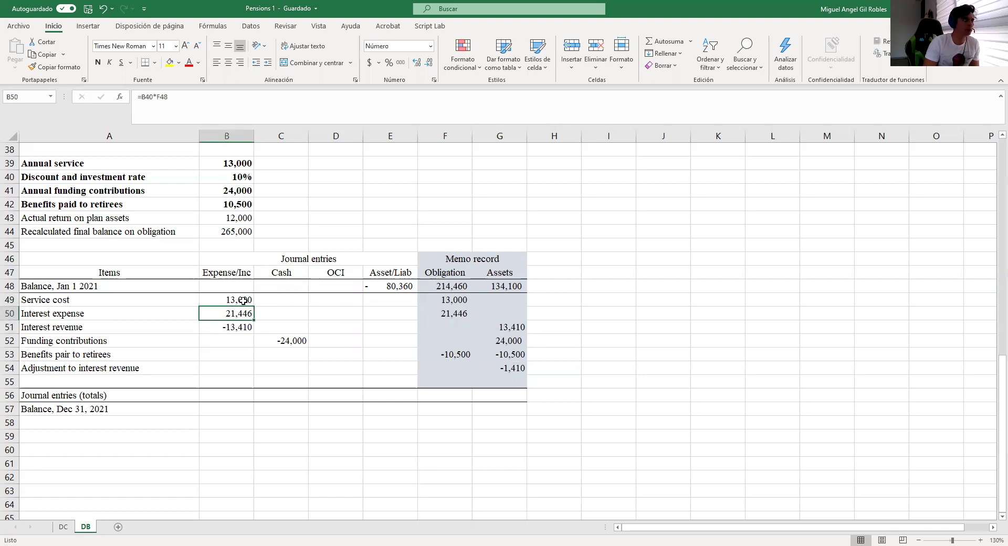
pyautogui.click(243, 300)
pyautogui.click(245, 314)
pyautogui.click(247, 327)
pyautogui.click(247, 340)
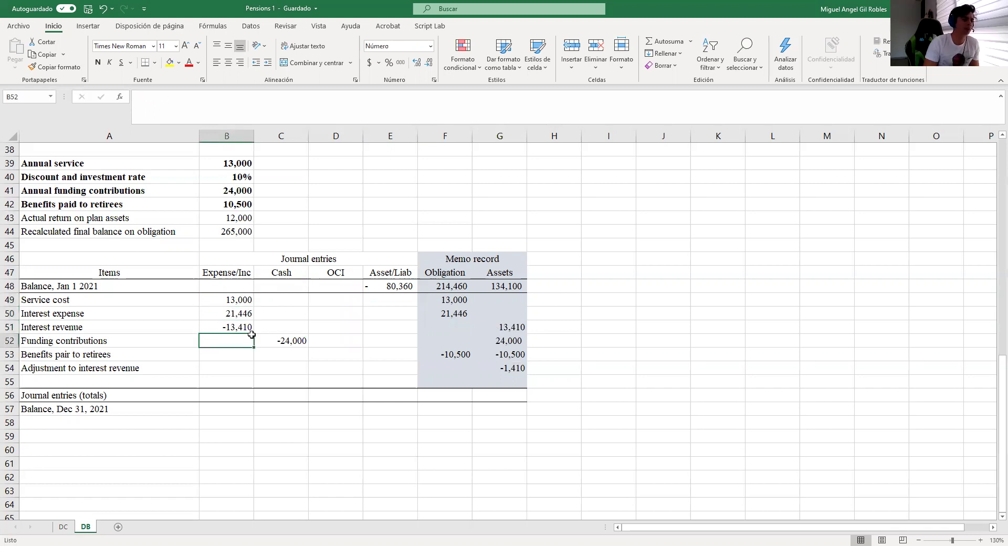
pyautogui.click(248, 303)
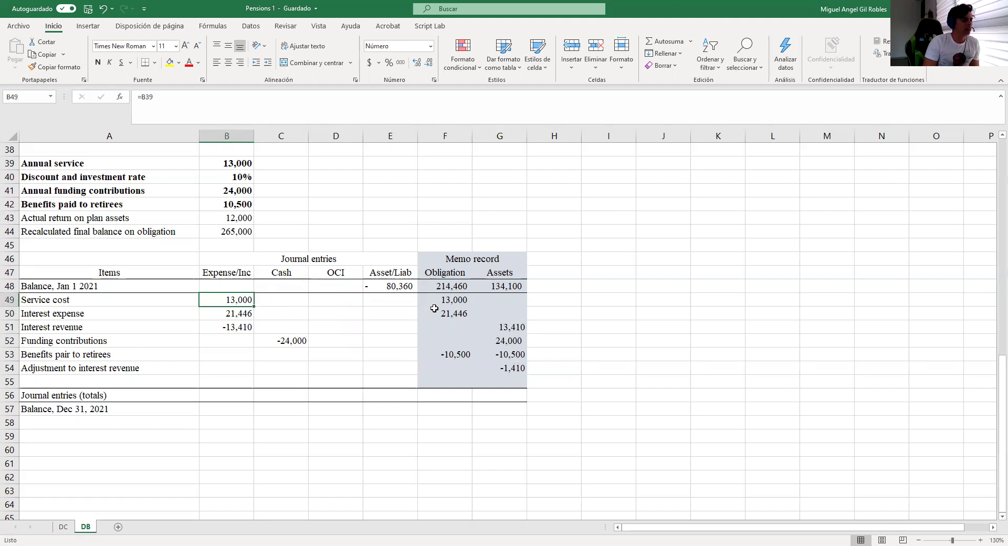
pyautogui.click(453, 303)
pyautogui.click(452, 313)
pyautogui.click(453, 301)
pyautogui.click(453, 314)
pyautogui.click(453, 301)
pyautogui.click(453, 314)
pyautogui.click(454, 301)
pyautogui.click(454, 314)
pyautogui.click(243, 304)
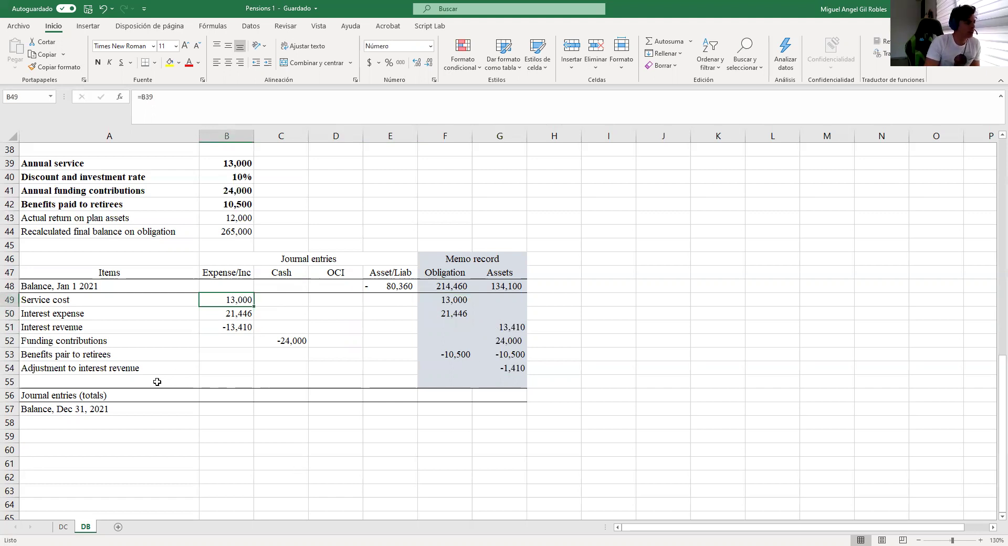
# Record the interest revenue adjustment in the OCI column in D54 with the opposite sign, using =-G54.
pyautogui.click(104, 371)
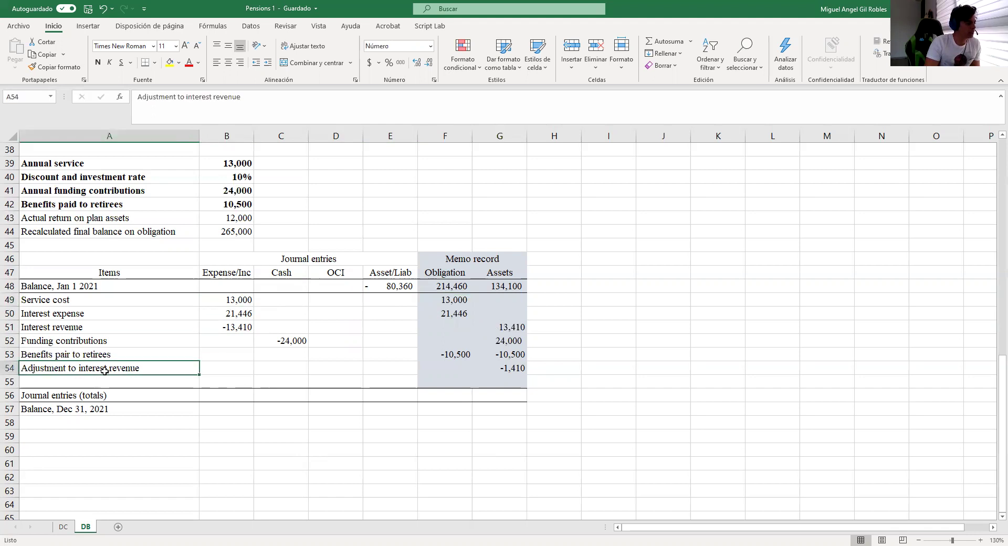
pyautogui.click(354, 271)
pyautogui.click(349, 367)
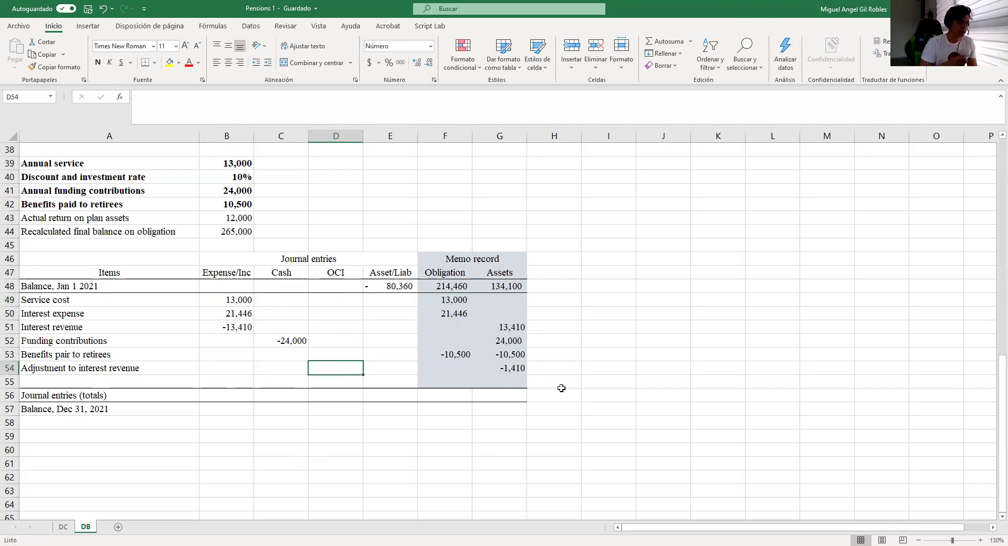
pyautogui.click(523, 369)
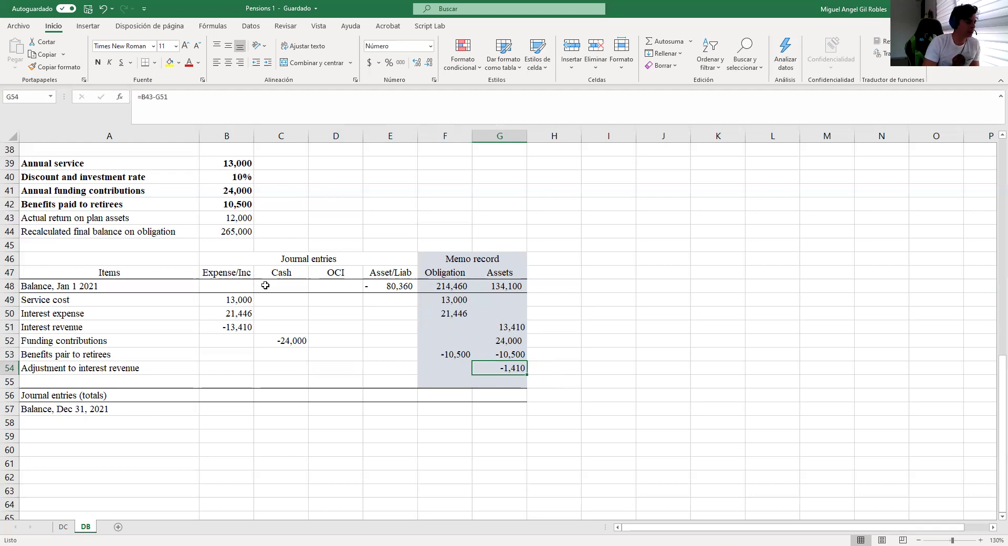
pyautogui.click(241, 192)
pyautogui.click(356, 366)
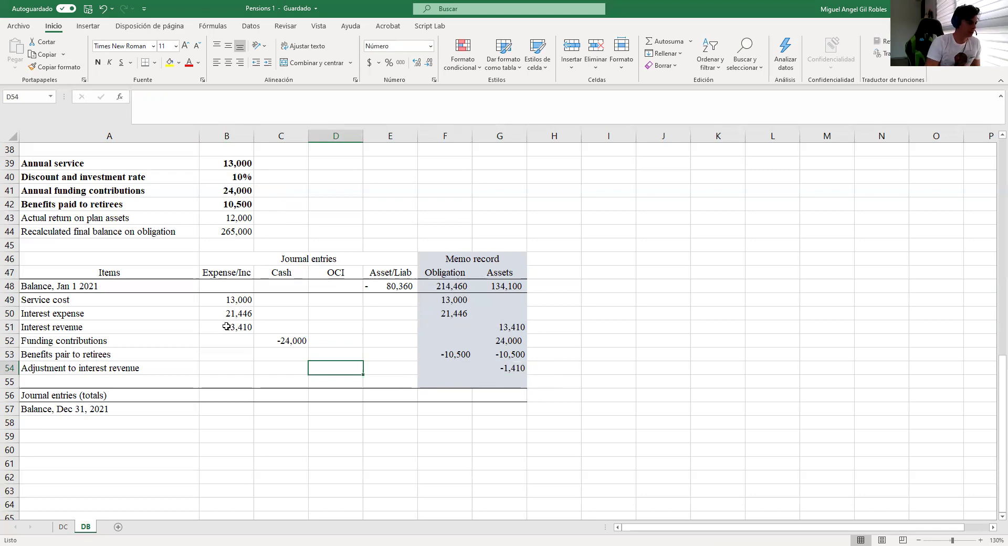
pyautogui.write('=')
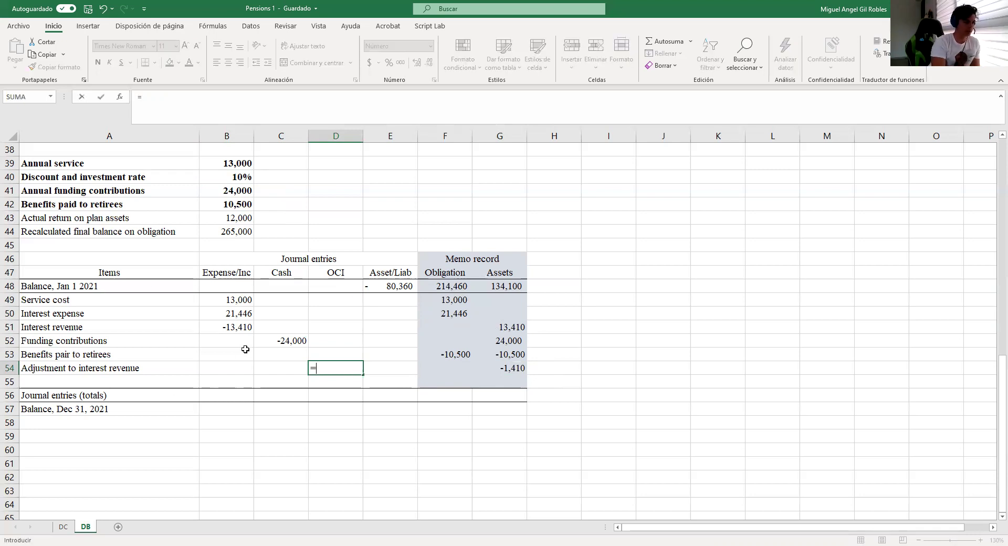
pyautogui.write('-')
pyautogui.click(522, 369)
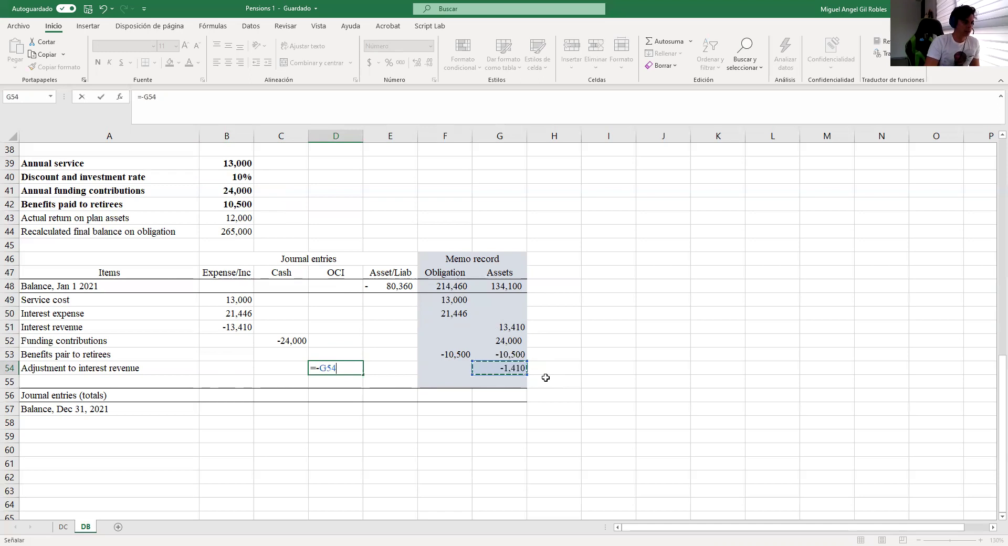
pyautogui.press('Return')
pyautogui.click(347, 370)
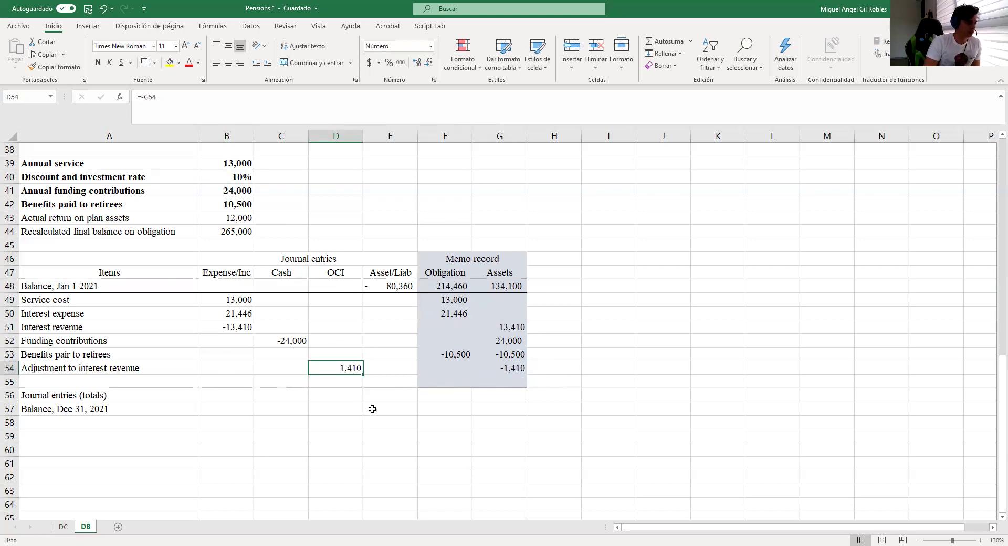
# Add an "Adjustment on the final balance of obligation" item in A55, and make the given data in A43:B43 bold.
pyautogui.click(152, 379)
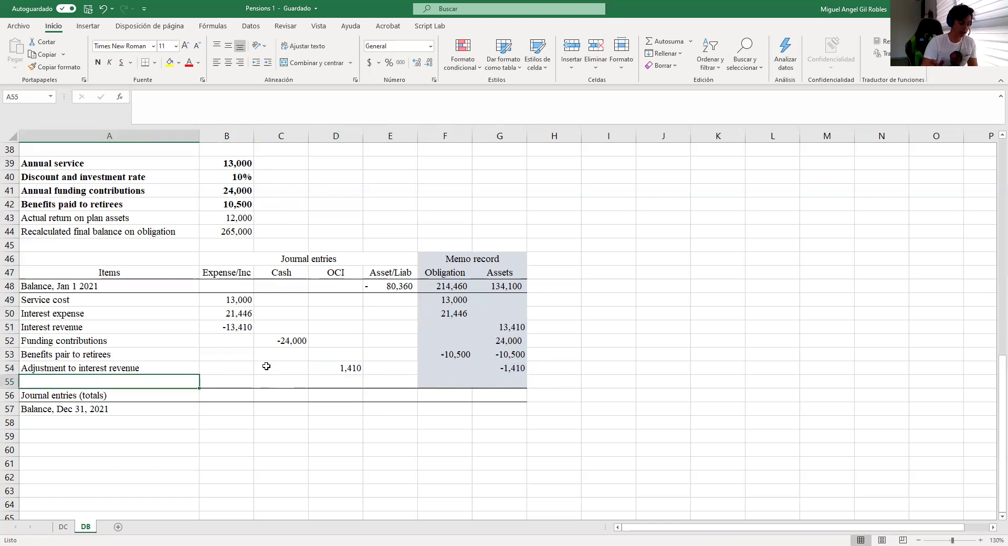
pyautogui.write('Adjusteme')
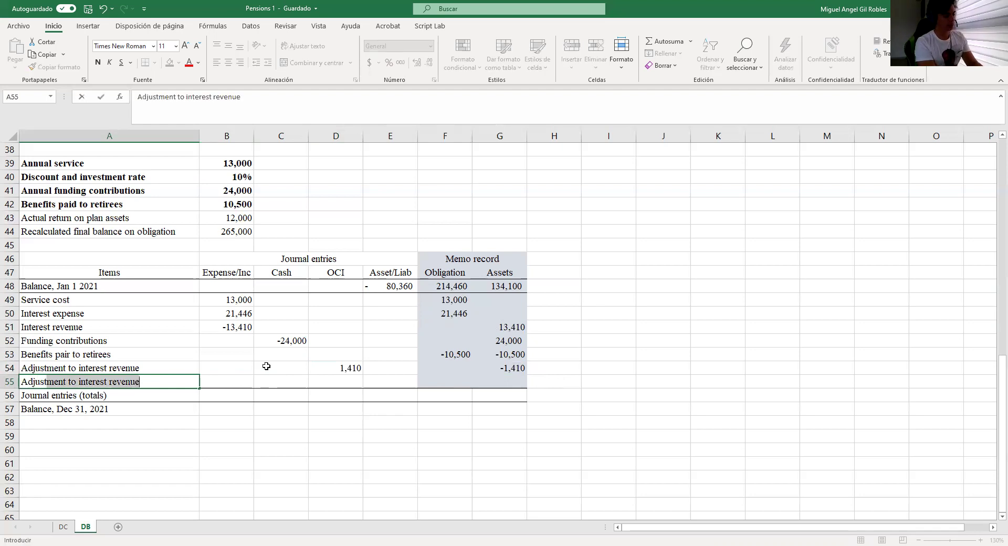
pyautogui.press('BackSpace')
pyautogui.press('BackSpace')
pyautogui.press('BackSpace')
pyautogui.write('ment o')
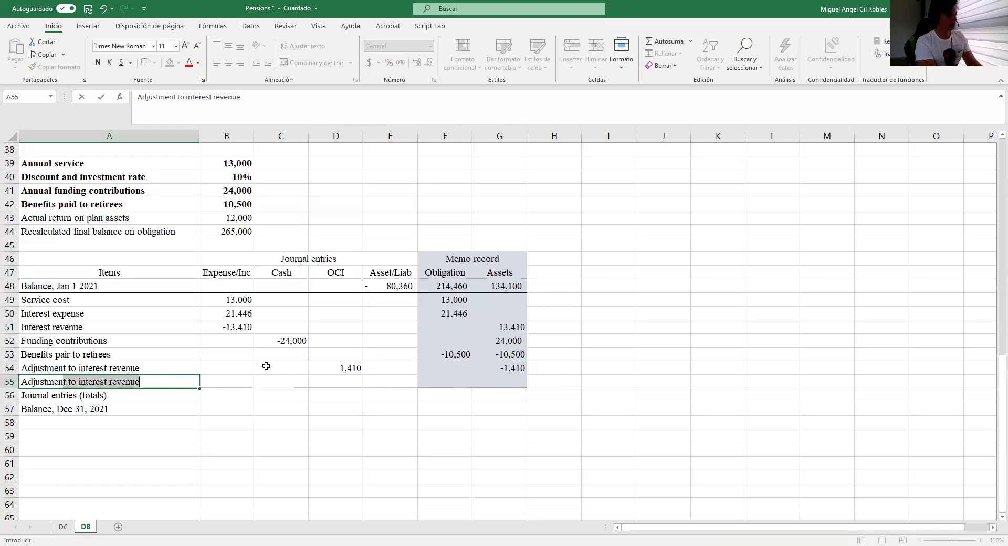
pyautogui.write('n the ')
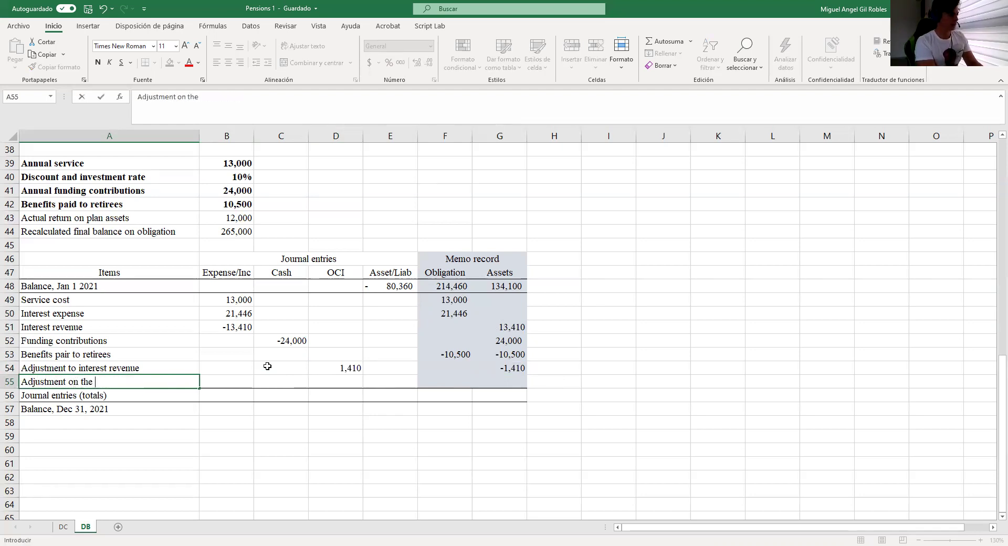
pyautogui.write('final balance of')
pyautogui.press('BackSpace')
pyautogui.press('BackSpace')
pyautogui.write('final balance of obligation')
pyautogui.press('Return')
pyautogui.moveTo(156, 219); pyautogui.dragTo(257, 226)
pyautogui.click(98, 62)
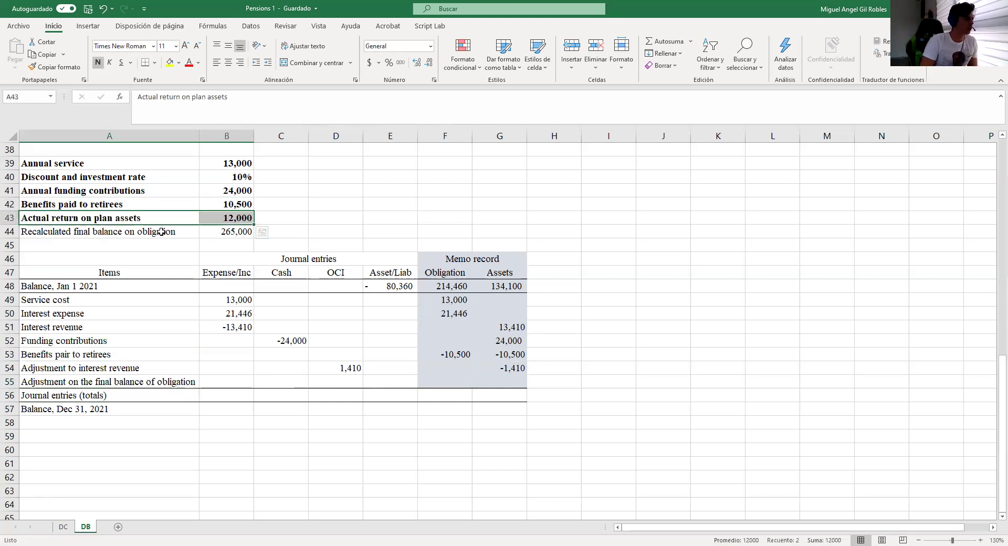
# Link the Dec 31, 2021 Obligation balance in F57 to the recalculated final balance with =B44.
pyautogui.click(161, 231)
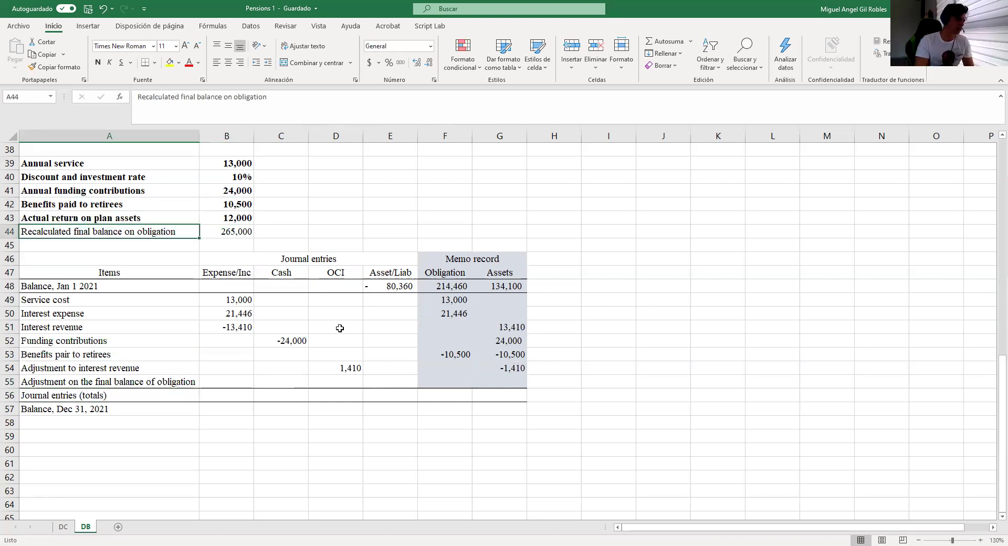
pyautogui.click(452, 272)
pyautogui.click(453, 408)
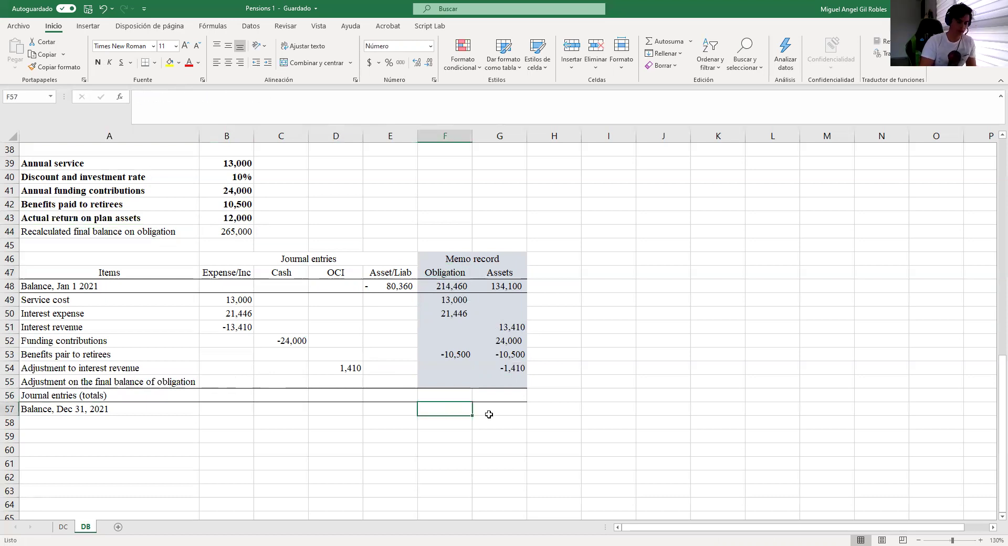
pyautogui.write('=')
pyautogui.click(249, 229)
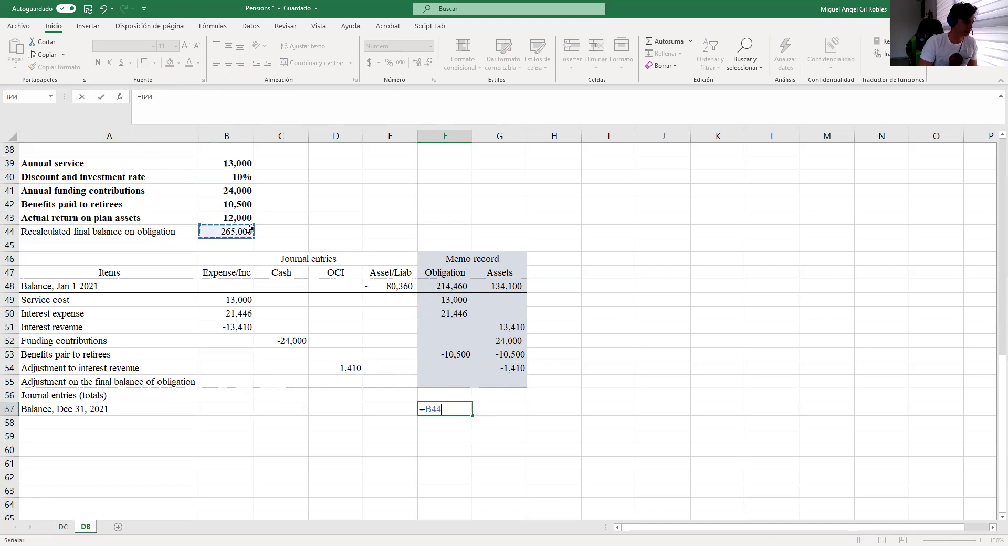
pyautogui.press('Return')
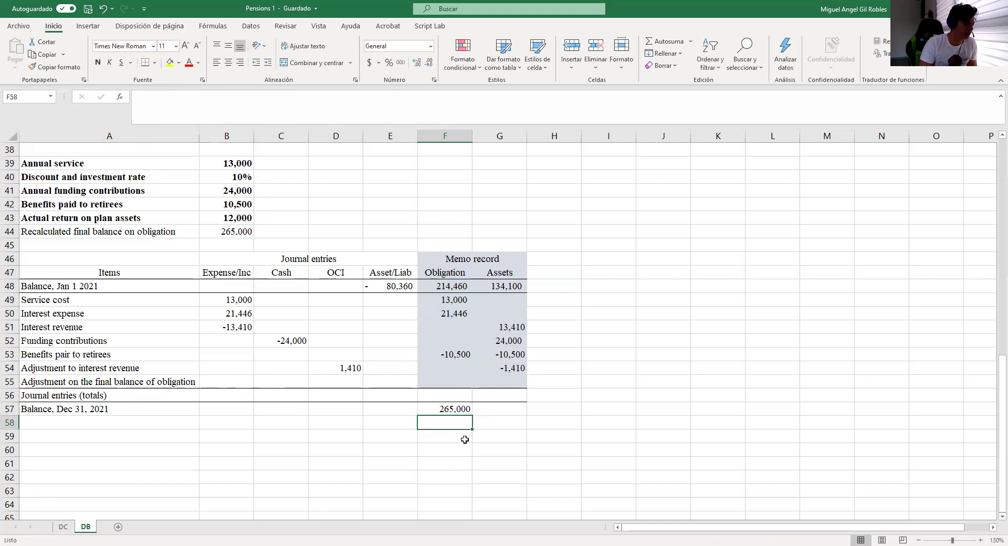
# Calculate the Obligation adjustment on the final balance in F55 with =F57-F48-F49-F50-F53.
pyautogui.moveTo(454, 285); pyautogui.dragTo(456, 351)
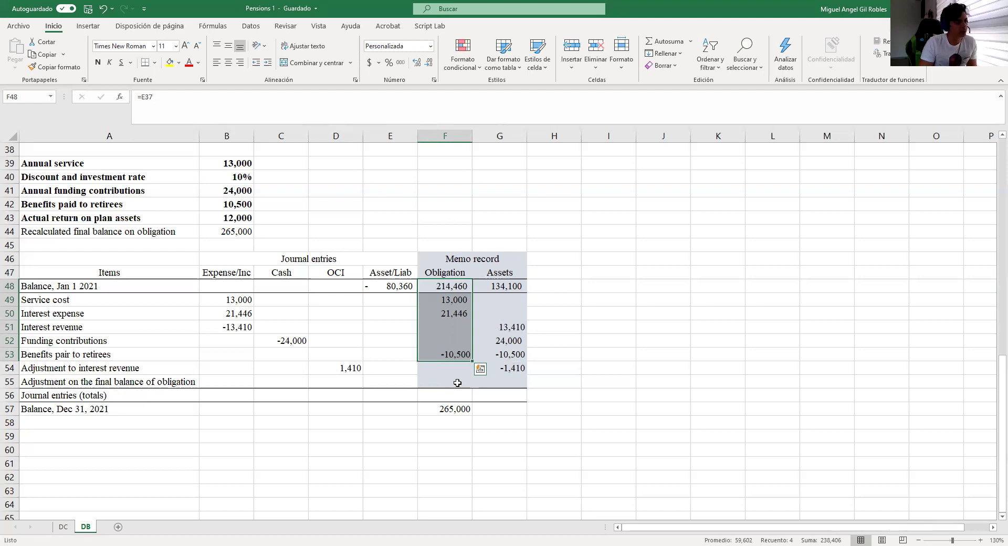
pyautogui.click(461, 382)
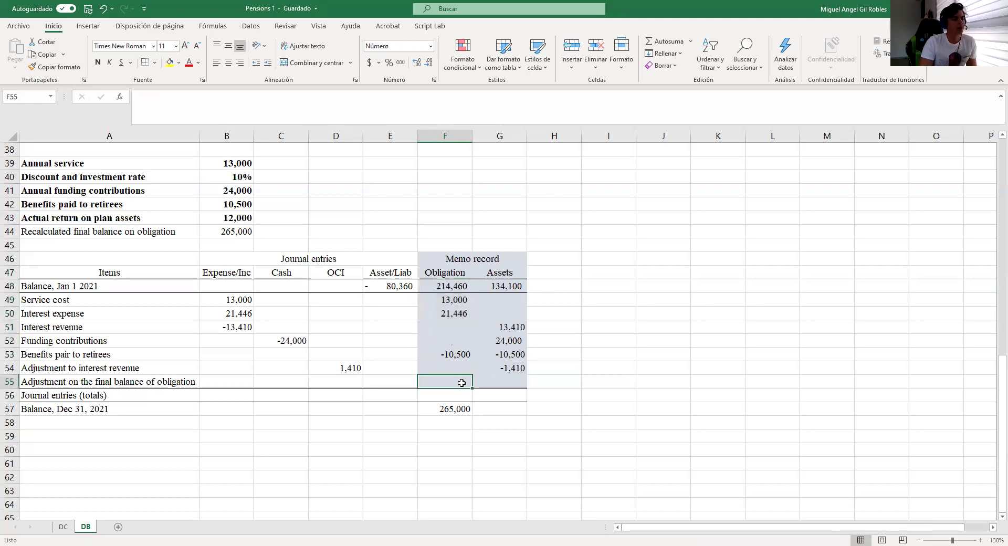
pyautogui.write('=')
pyautogui.press('Down')
pyautogui.press('Down')
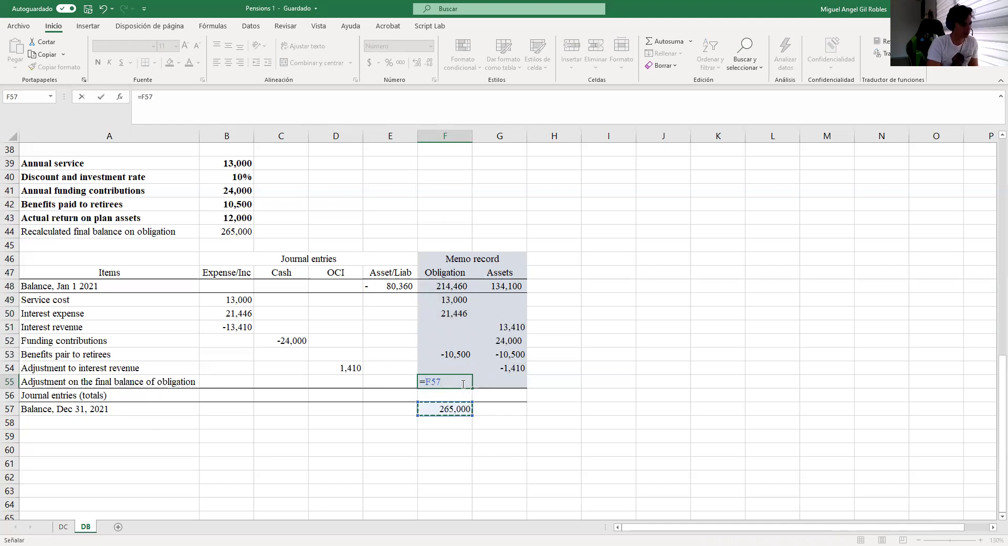
pyautogui.write('-')
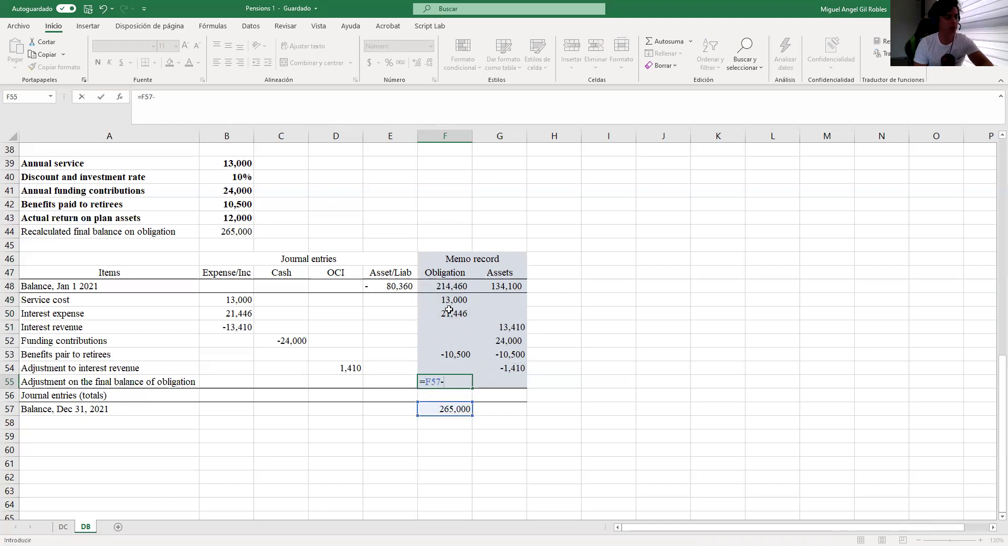
pyautogui.click(446, 286)
pyautogui.write('-')
pyautogui.click(449, 299)
pyautogui.write('-')
pyautogui.click(451, 313)
pyautogui.write('-')
pyautogui.click(462, 355)
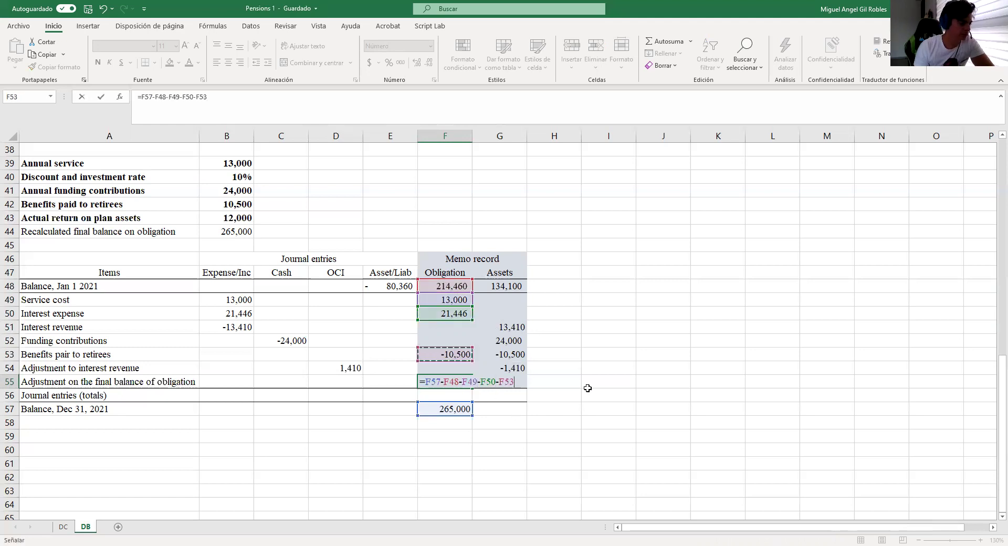
pyautogui.press('Return')
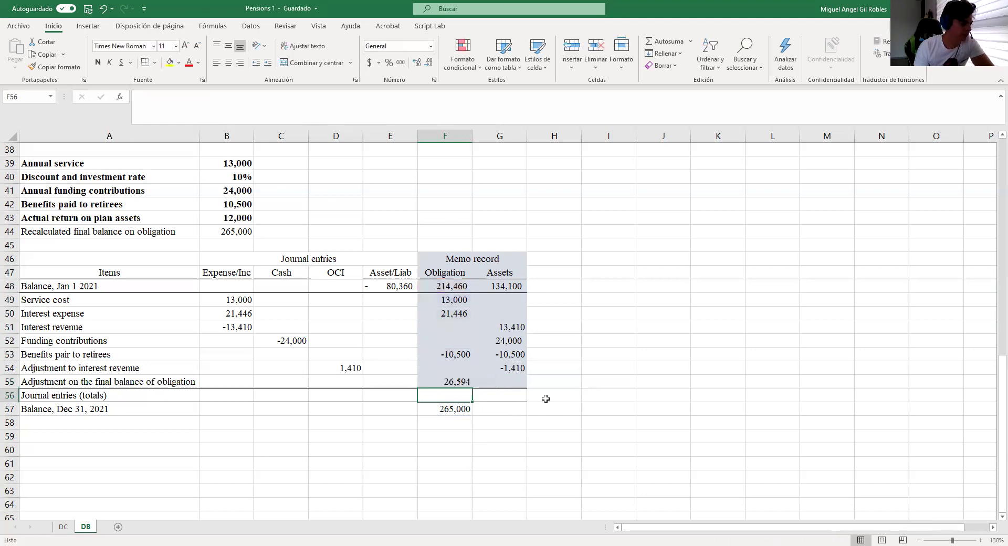
# Try to replace the linked Dec 31, 2021 Obligation balance in F57 with =SUMA(F48:F55).
pyautogui.click(468, 409)
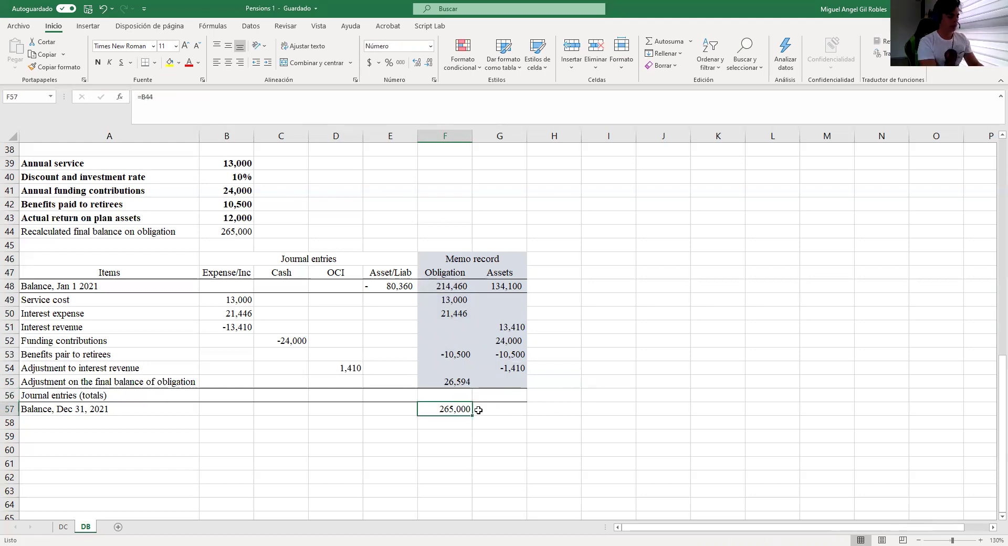
pyautogui.write('=SUMA(')
pyautogui.press('Up')
pyautogui.press('Up')
pyautogui.press('F8')
pyautogui.press('Up')
pyautogui.press('Up')
pyautogui.press('Up')
pyautogui.press('Up')
pyautogui.press('Up')
pyautogui.press('Up')
pyautogui.press('Up')
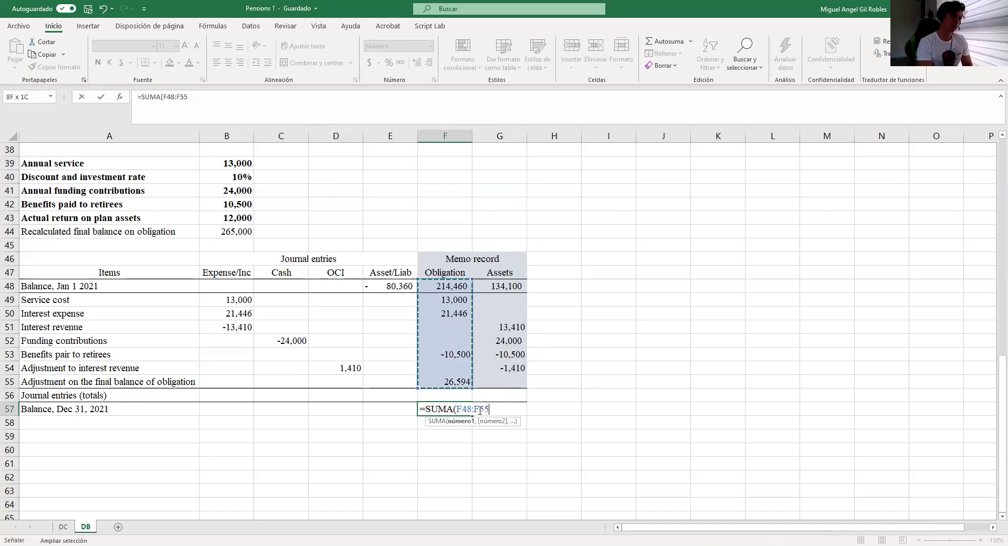
pyautogui.press('Return')
pyautogui.press('Return')
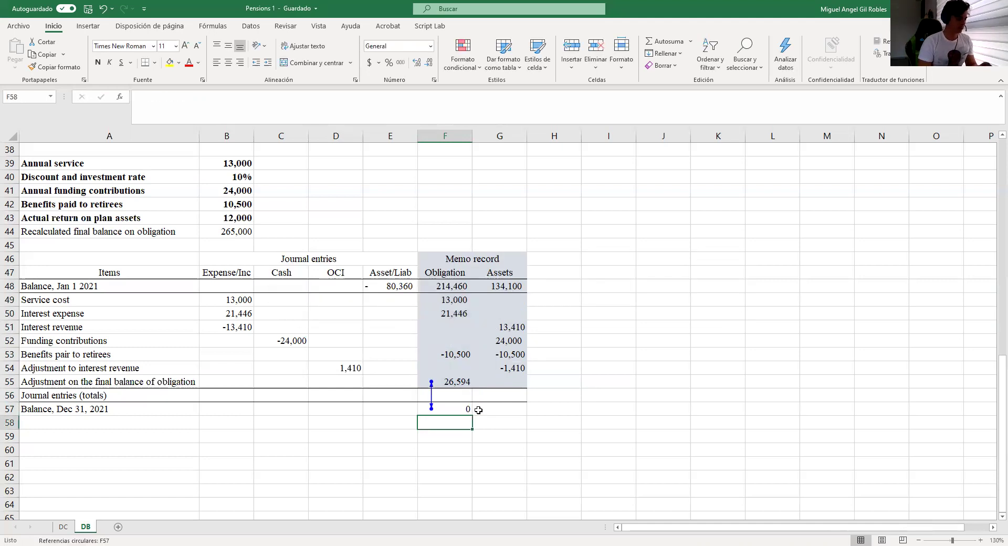
# Clear the circular reference by entering the fixed value 265,000 in the Dec 31, 2021 Obligation balance, F57.
pyautogui.press('Up')
pyautogui.press('Delete')
pyautogui.hotkey('ctrl', 'z')
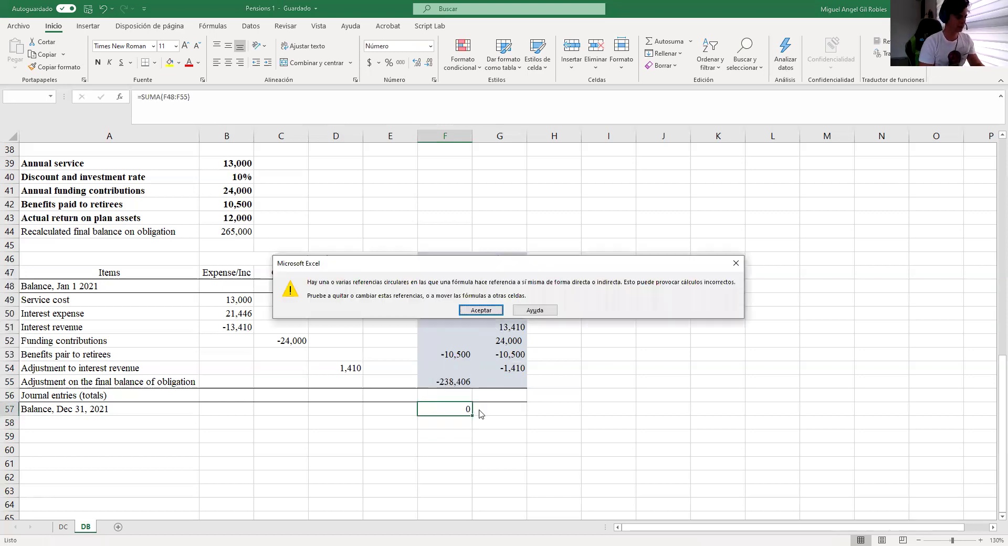
pyautogui.press('Return')
pyautogui.press('Up')
pyautogui.press('Up')
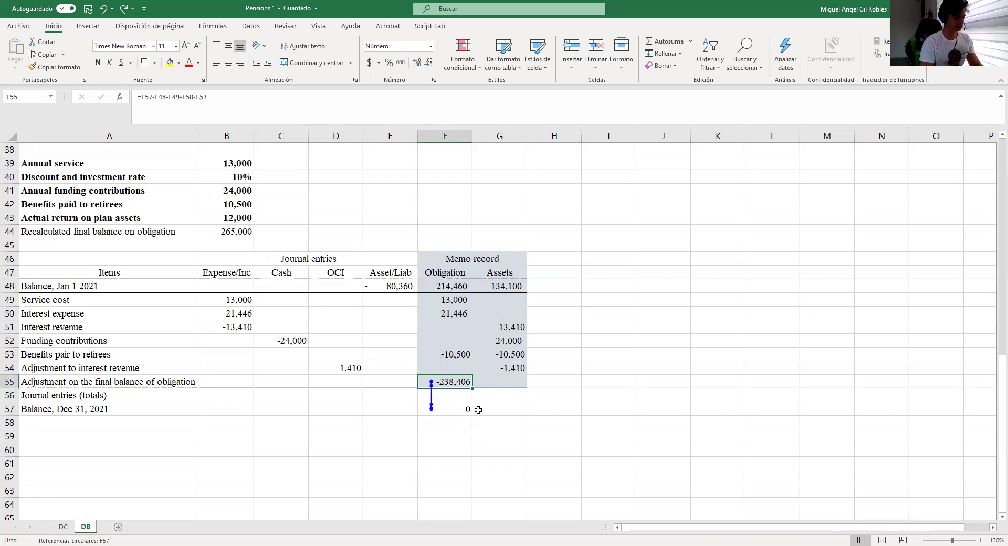
pyautogui.press('Down')
pyautogui.press('Down')
pyautogui.write('265')
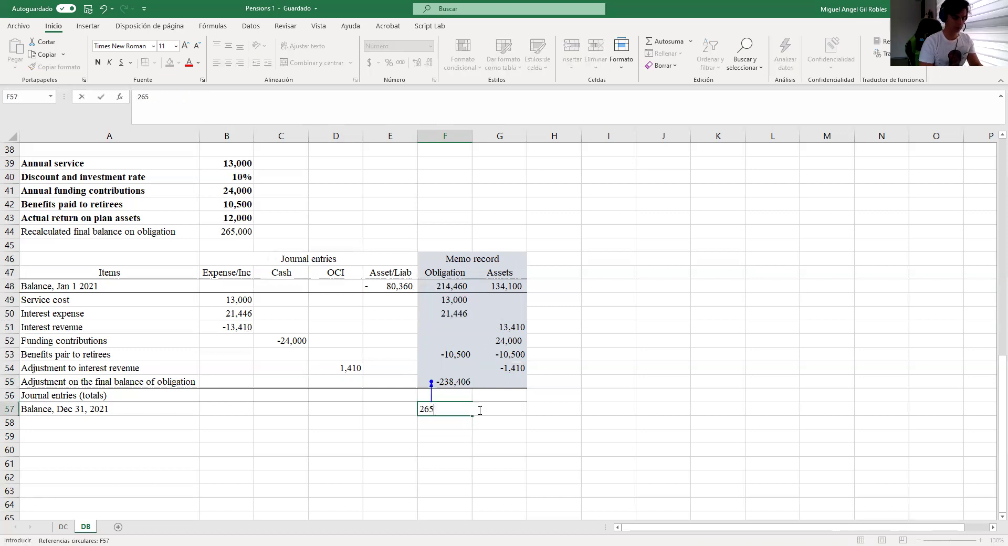
pyautogui.write(',000')
pyautogui.press('Return')
# Replace the Obligation adjustment formula in F55 with the fixed value 26594.
pyautogui.press('Up')
pyautogui.press('Up')
pyautogui.press('Up')
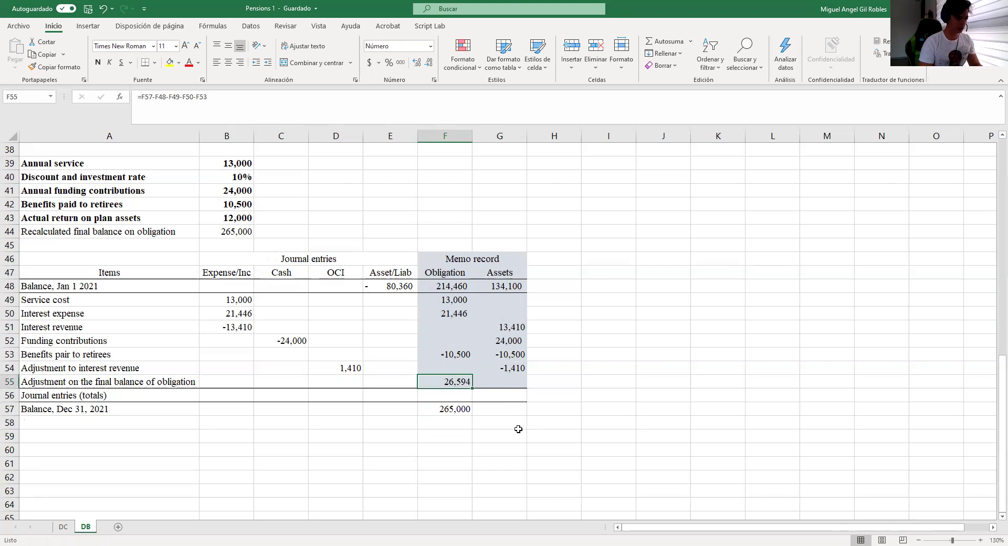
pyautogui.write('26')
pyautogui.press('Return')
# Total the Obligation column in the Dec 31, 2021 balance cell F57 with =SUMA(F48:F55).
pyautogui.press('Down')
pyautogui.write('=')
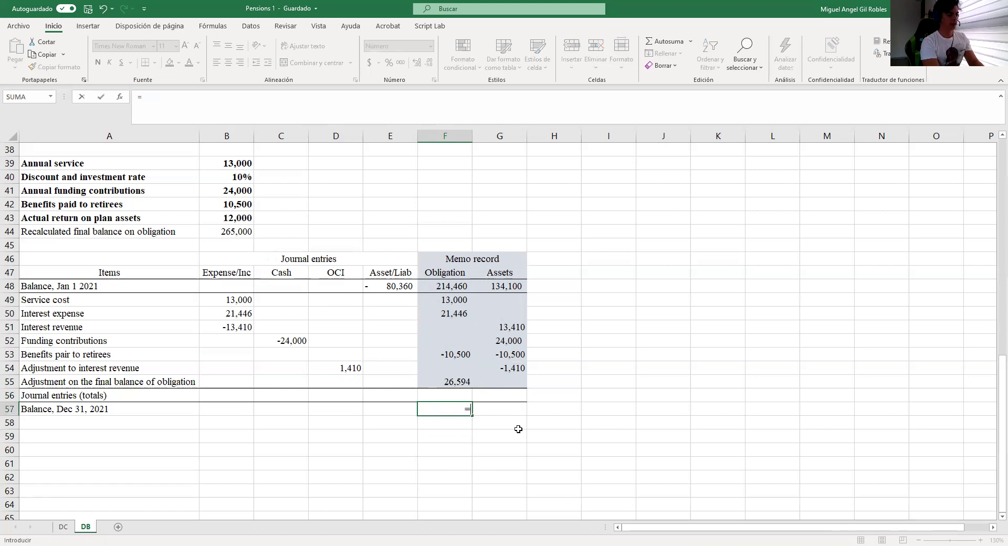
pyautogui.write('SUMA(')
pyautogui.press('Up')
pyautogui.press('Up')
pyautogui.press('F8')
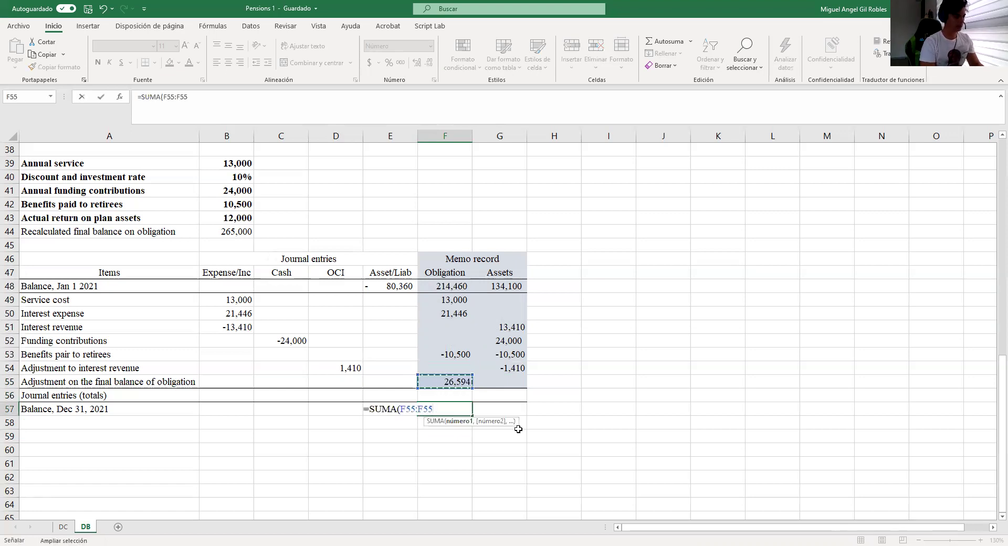
pyautogui.press('Up')
pyautogui.press('Up')
pyautogui.press('Up')
pyautogui.press('Up')
pyautogui.press('Up')
pyautogui.press('Up')
pyautogui.press('Up')
pyautogui.write(')')
pyautogui.press('Return')
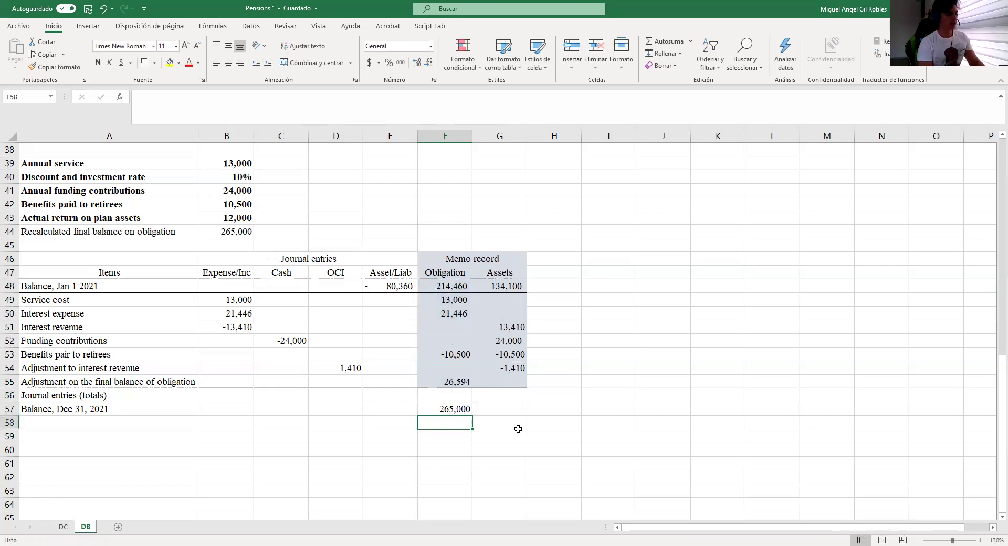
# Compare the Dec 31, 2021 Obligation balance with the recalculated final balance in B44 and review the adjustment in F55.
pyautogui.click(440, 409)
pyautogui.click(241, 233)
pyautogui.click(432, 407)
pyautogui.click(447, 383)
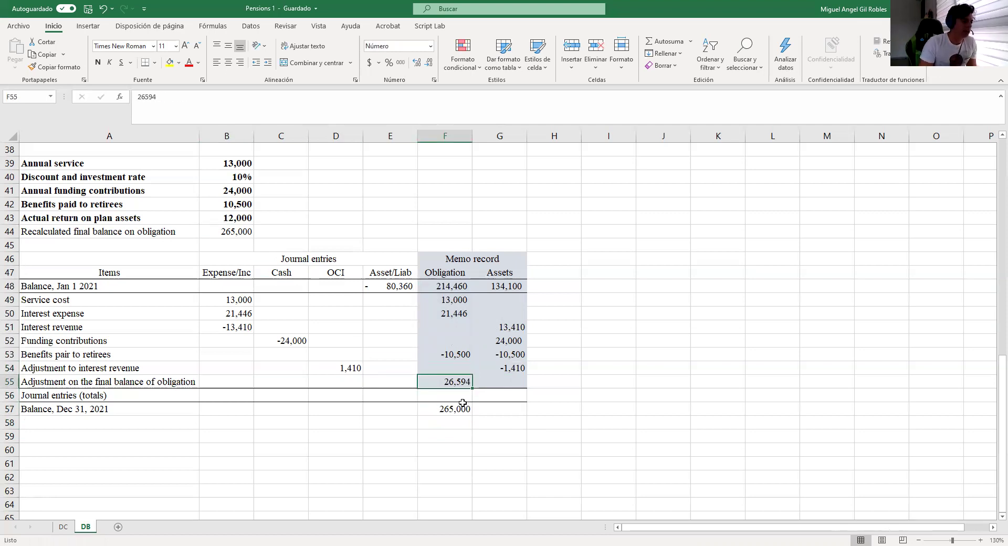
pyautogui.click(130, 232)
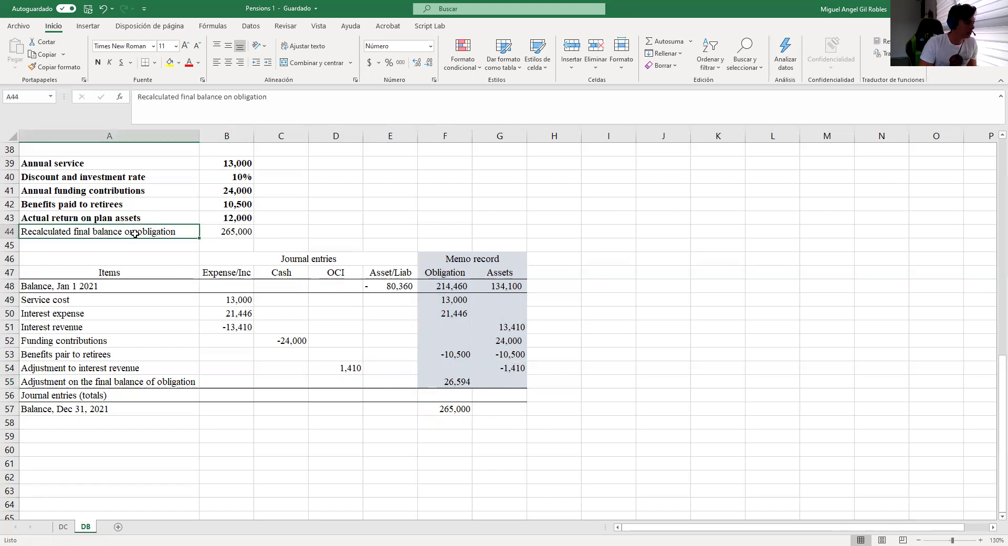
pyautogui.moveTo(198, 234); pyautogui.dragTo(231, 235)
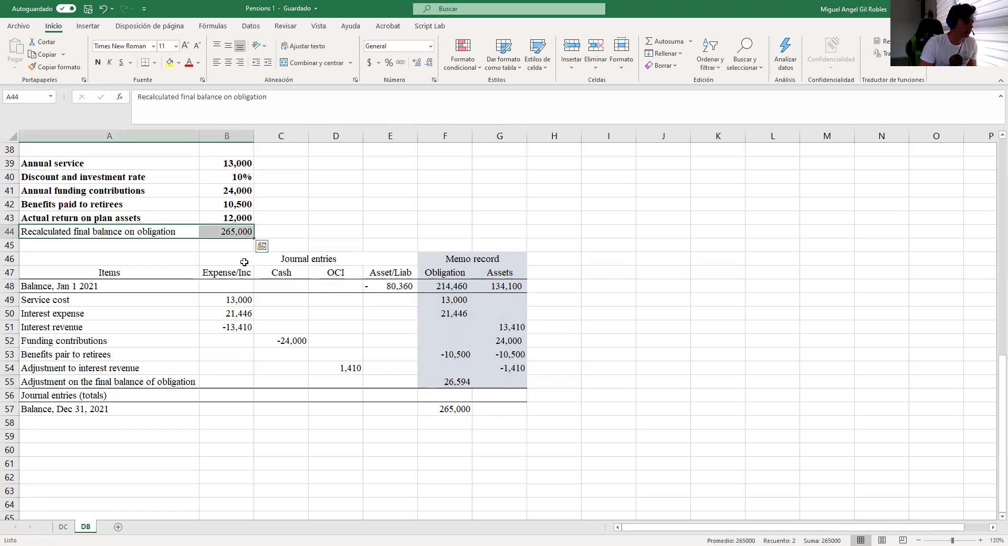
pyautogui.click(467, 382)
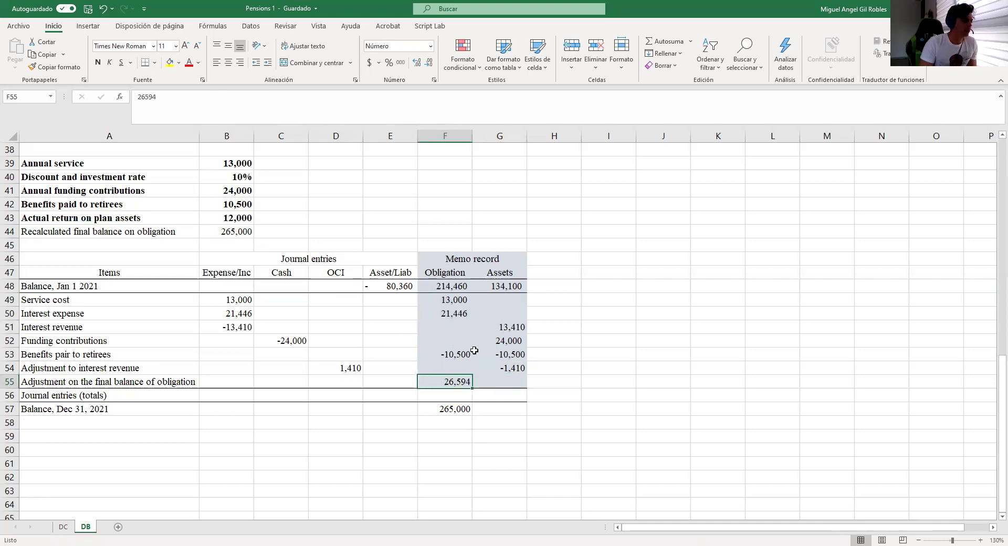
pyautogui.click(463, 413)
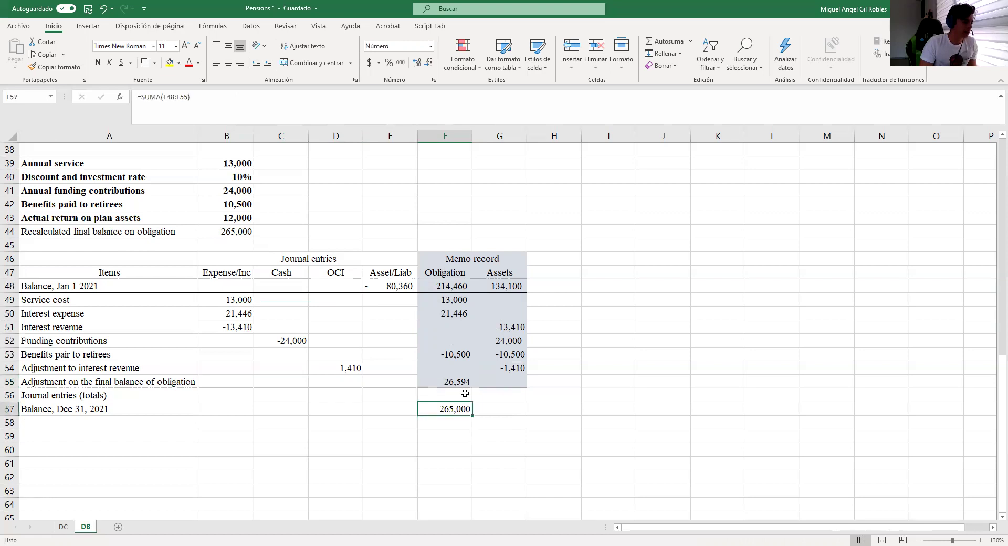
# Record the obligation adjustment in the OCI column by linking D55 to the Obligation adjustment with =F55.
pyautogui.click(355, 380)
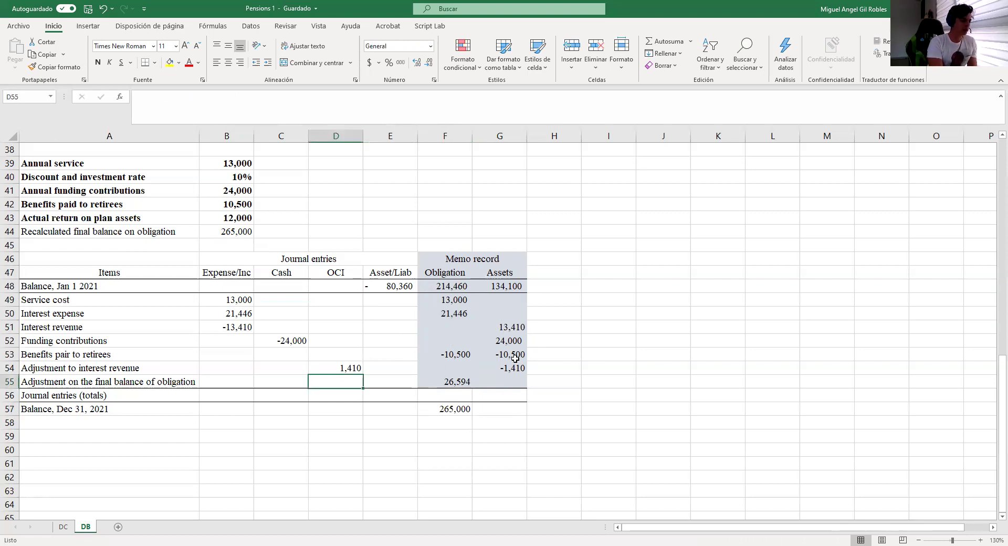
pyautogui.write('=')
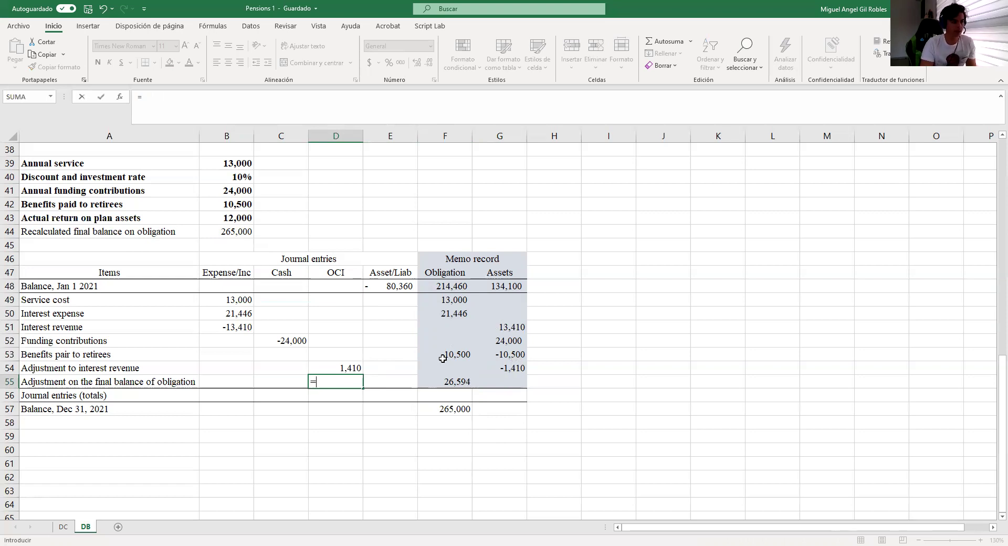
pyautogui.click(465, 384)
pyautogui.press('Return')
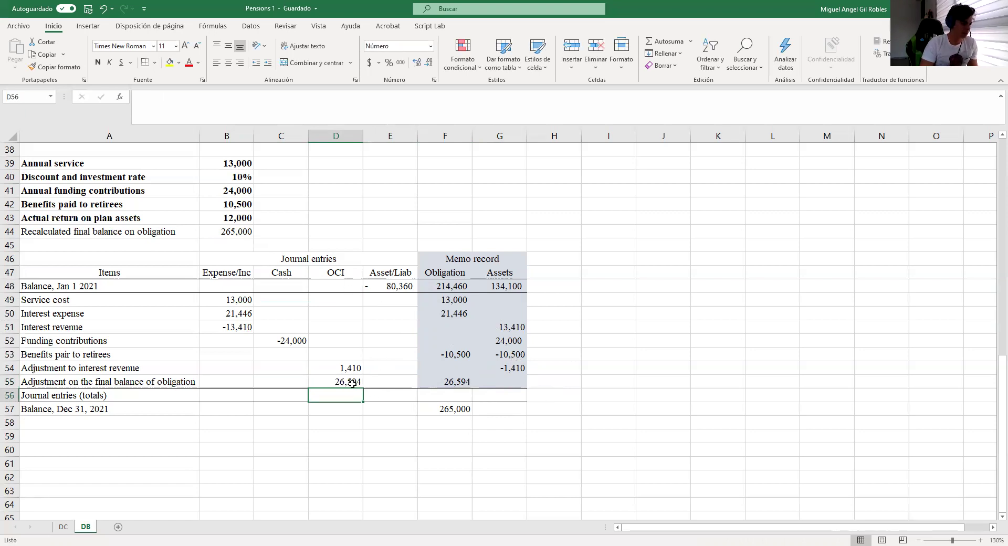
# Try to total the Expense/Inc column in the journal entries row, B56, with =SUMA(B48:B56).
pyautogui.click(242, 395)
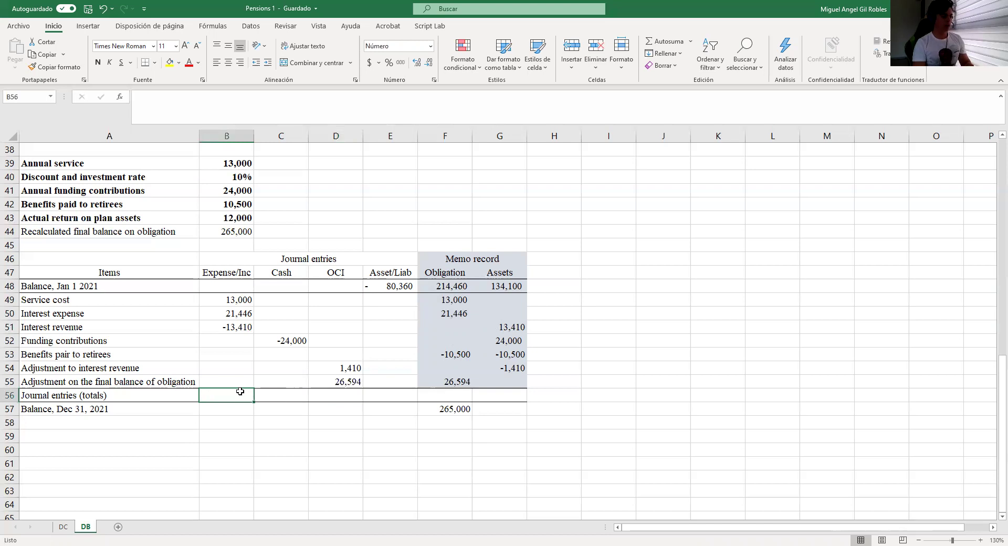
pyautogui.write('=')
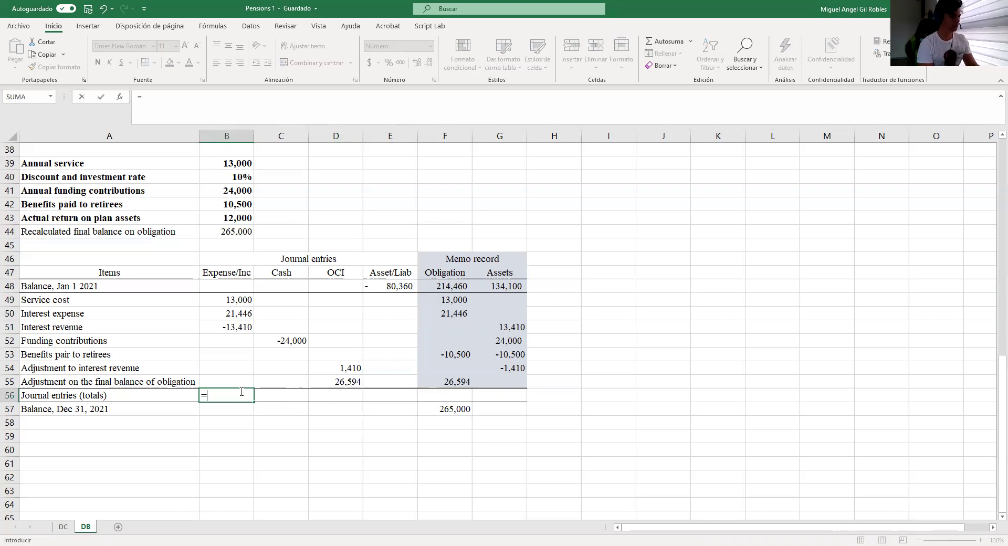
pyautogui.write('SUMA(')
pyautogui.click(242, 392)
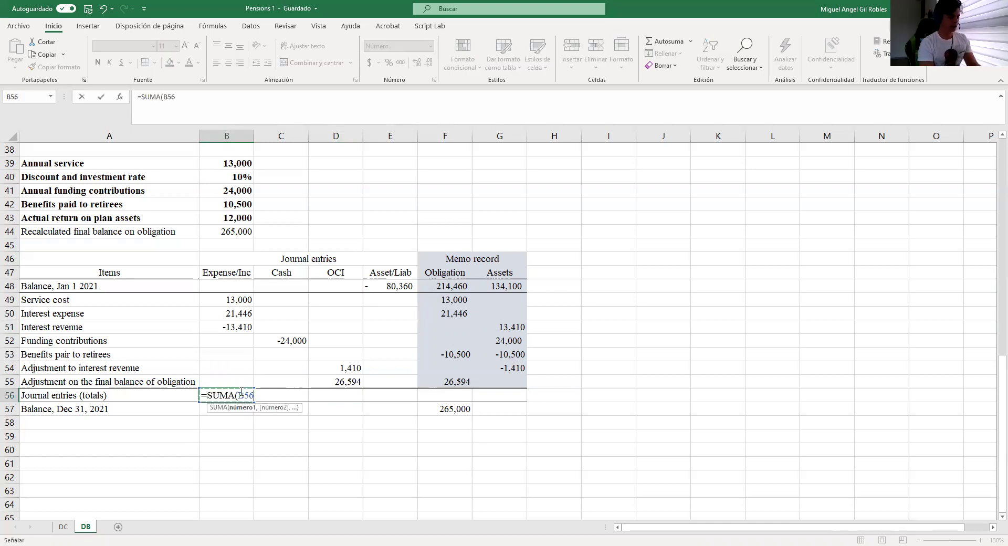
pyautogui.press('F8')
pyautogui.press('Up')
pyautogui.press('Up')
pyautogui.press('Up')
pyautogui.press('Up')
pyautogui.press('Up')
pyautogui.press('Up')
pyautogui.press('Up')
pyautogui.press('Up')
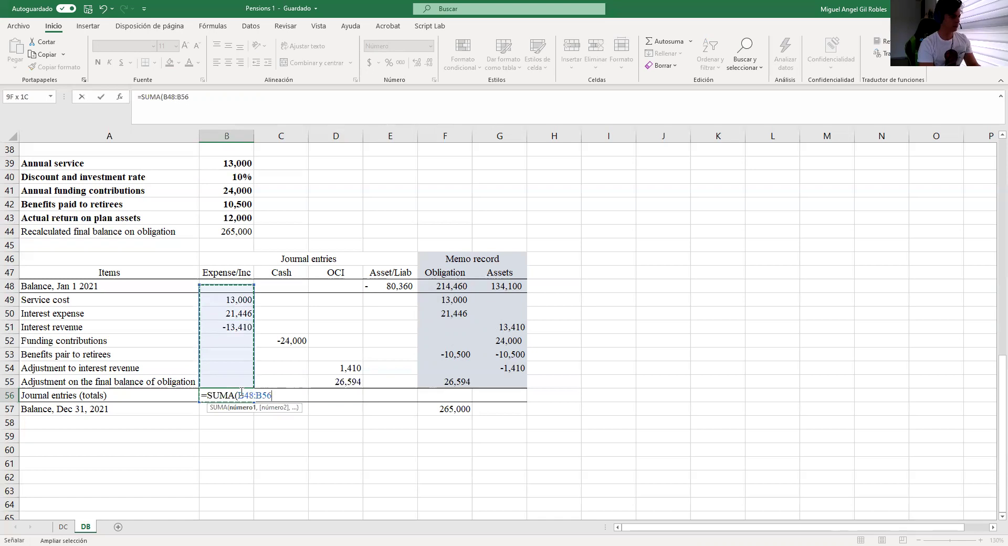
pyautogui.press('Return')
pyautogui.press('Return')
pyautogui.click(240, 391)
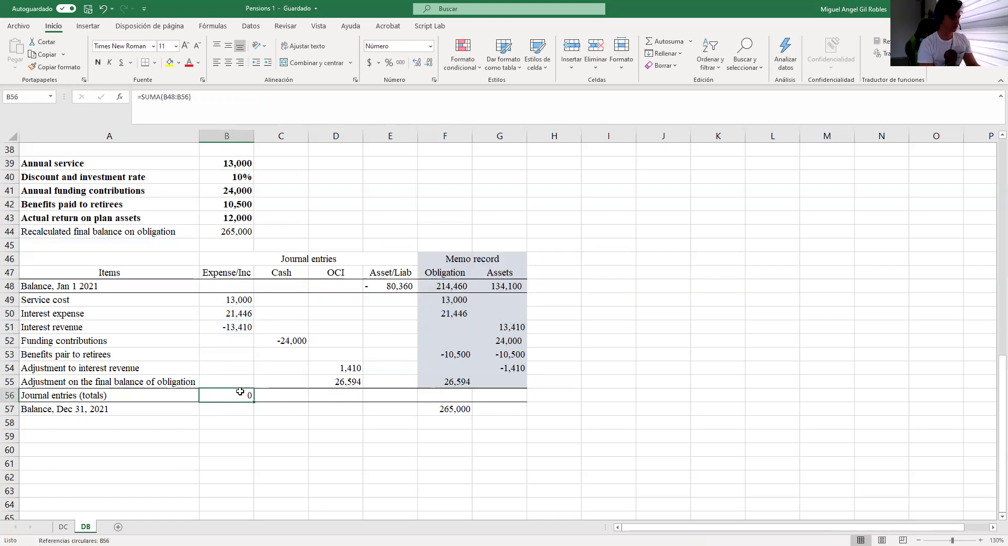
pyautogui.press('F2')
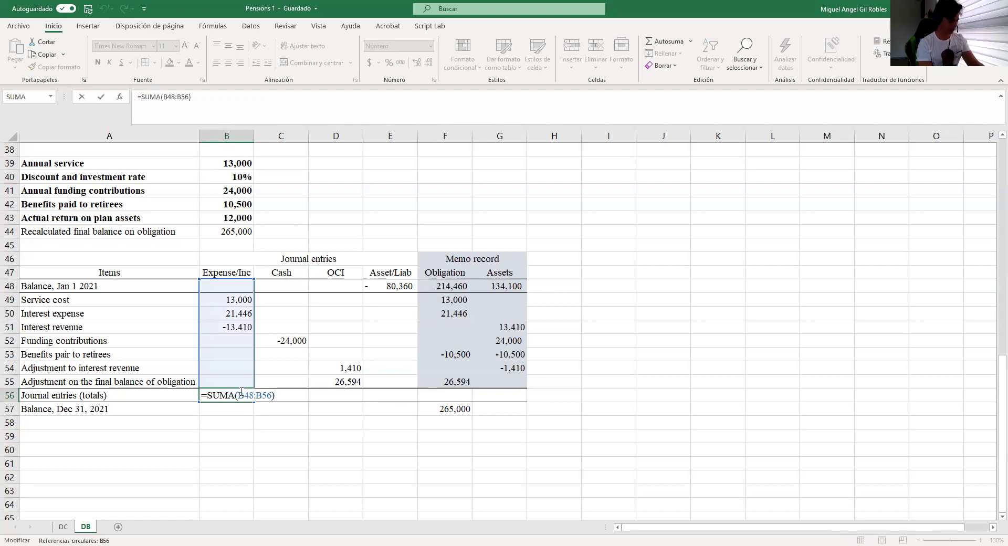
pyautogui.press('Return')
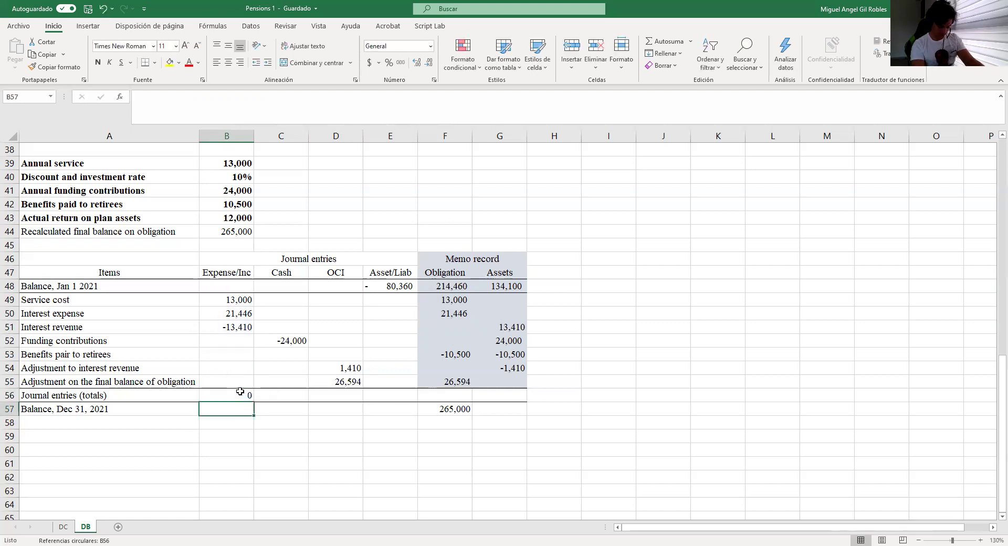
# Total the service cost, interest expense and interest revenue in the Expense/Inc totals cell B56 with =SUMA(B49:B51).
pyautogui.click(240, 391)
pyautogui.write('=')
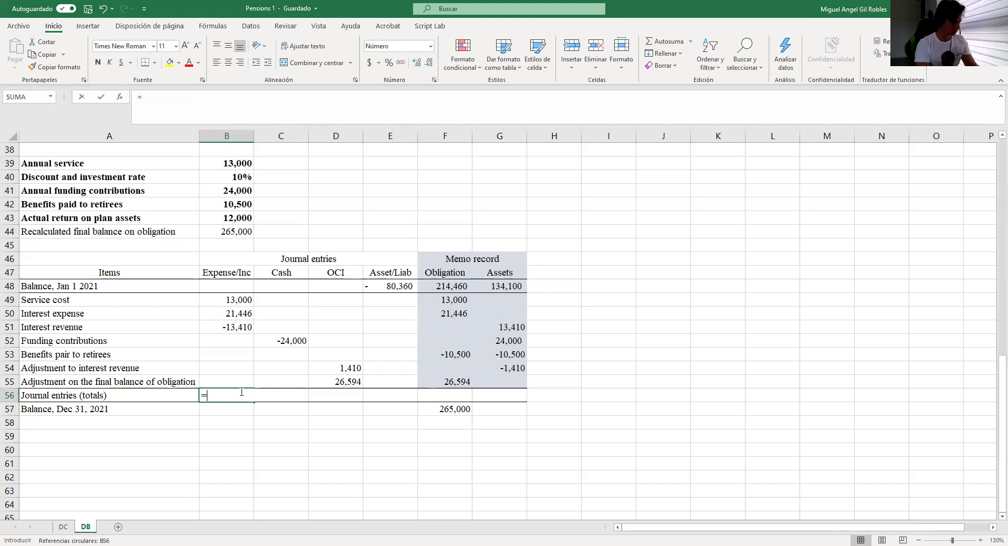
pyautogui.write('SUMA(')
pyautogui.press('Up')
pyautogui.press('Up')
pyautogui.press('Up')
pyautogui.press('Up')
pyautogui.press('Up')
pyautogui.write('_')
pyautogui.press('BackSpace')
pyautogui.write(':')
pyautogui.press('Down')
pyautogui.press('Down')
pyautogui.press('Down')
pyautogui.press('Down')
pyautogui.press('Up')
pyautogui.press('Up')
pyautogui.press('Up')
pyautogui.press('Up')
pyautogui.press('Up')
pyautogui.press('Up')
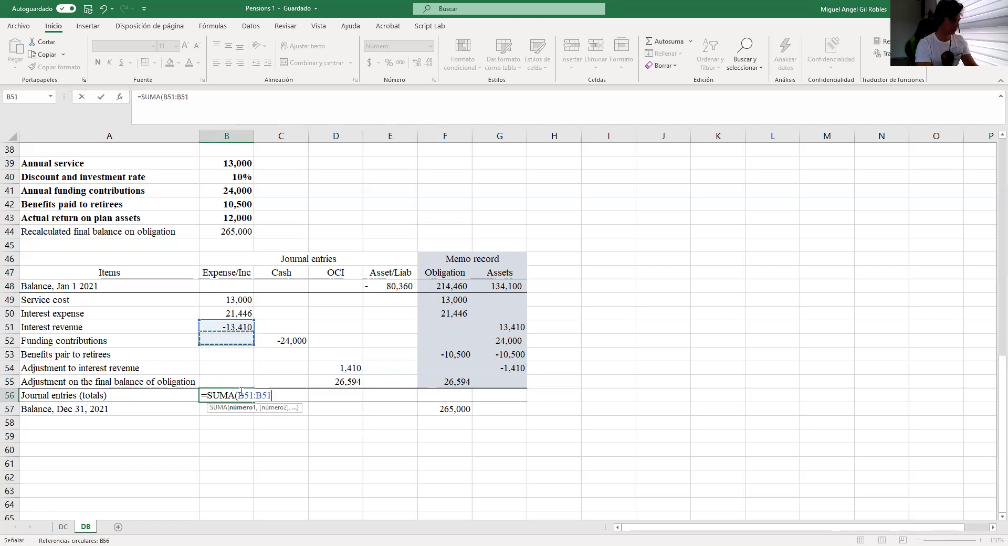
pyautogui.press('Return')
# Copy the Expense/Inc total to the Cash totals cell C56 and extend its range to =SUMA(C49:C55).
pyautogui.click(241, 396)
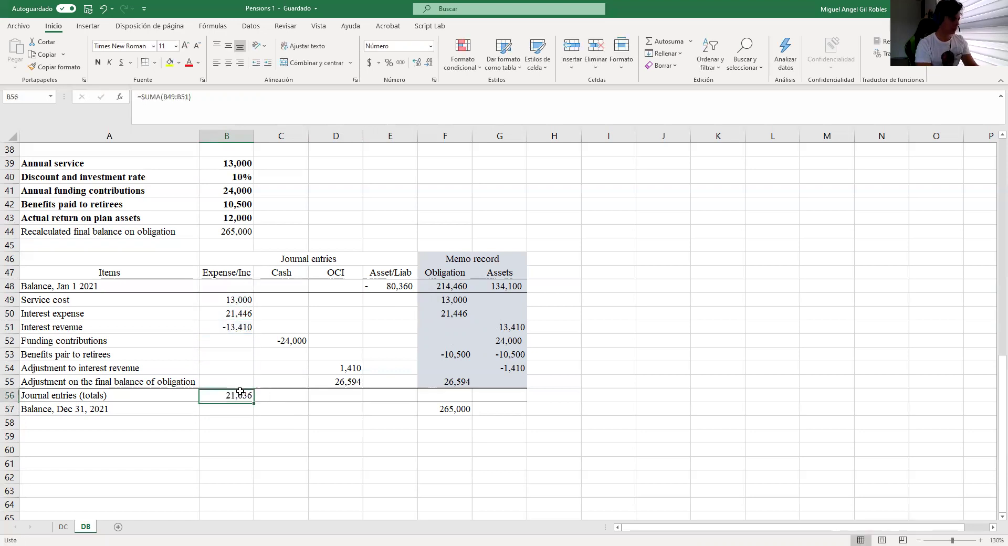
pyautogui.hotkey('ctrl', 'c')
pyautogui.click(306, 396)
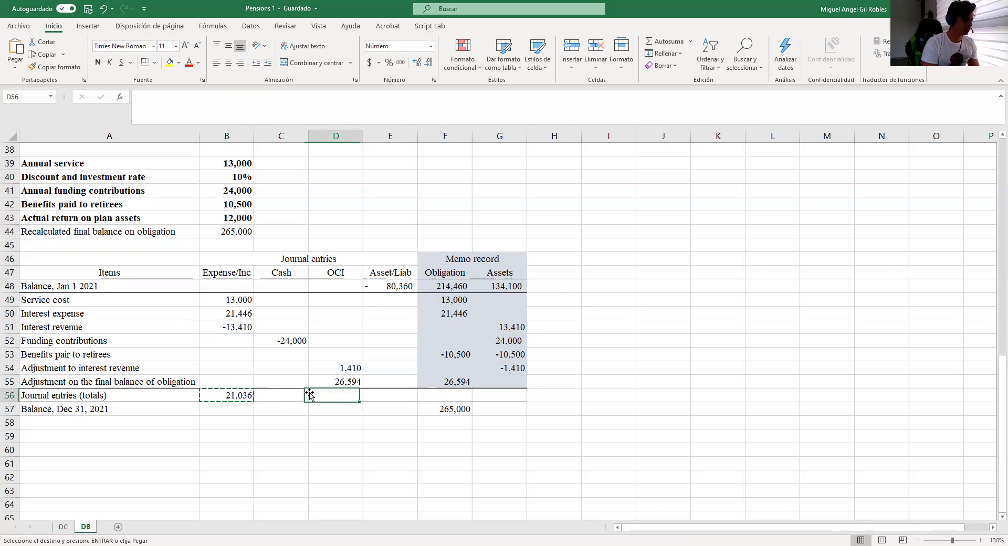
pyautogui.press('Return')
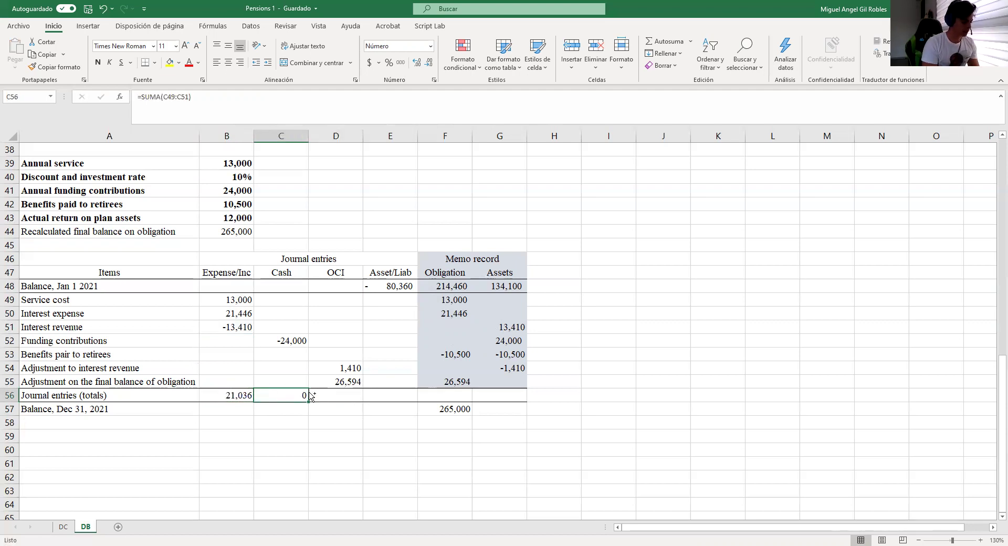
pyautogui.press('F2')
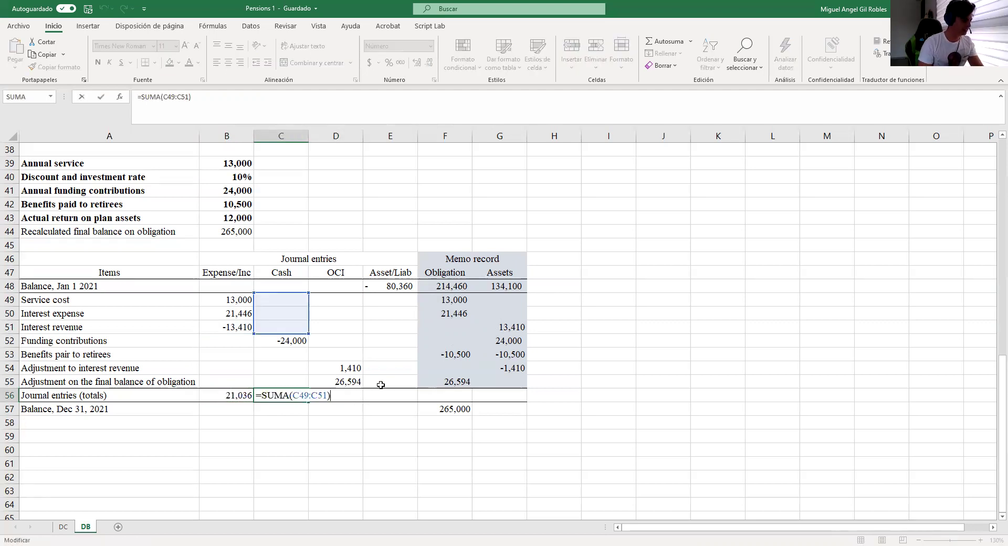
pyautogui.moveTo(309, 333); pyautogui.dragTo(309, 385)
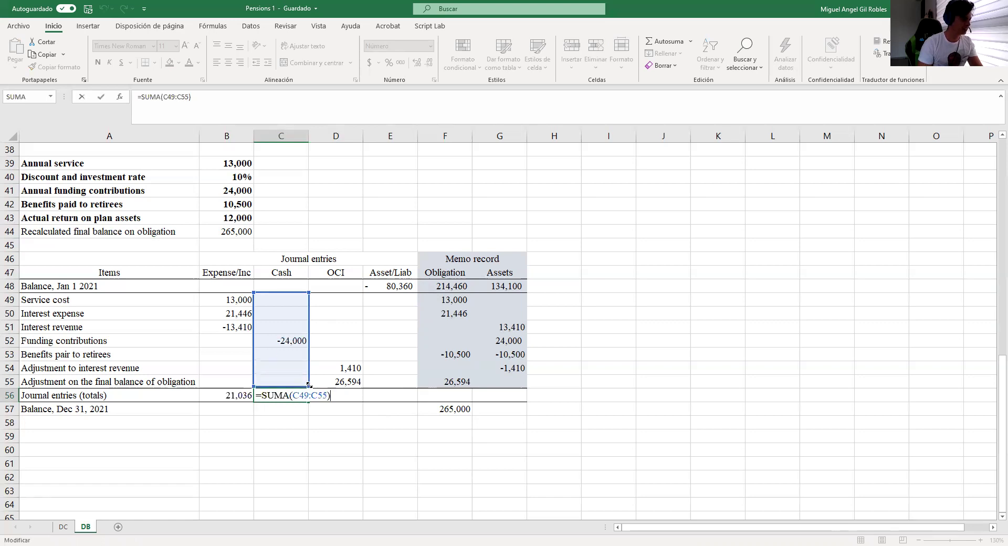
pyautogui.hotkey('ctrl', 'Return')
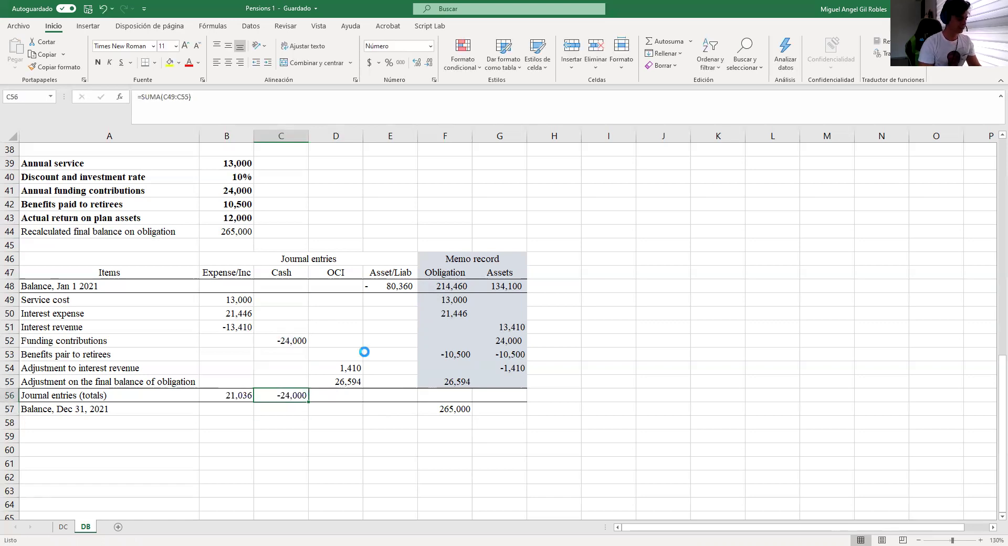
# Copy the Cash total formula into the OCI totals cell D56.
pyautogui.hotkey('ctrl', 'c')
pyautogui.press('Right')
pyautogui.hotkey('ctrl', 'v')
# Try to total the Asset/Liab column in E56 with =SUMA(E48:E55).
pyautogui.press('Right')
pyautogui.press('Left')
pyautogui.hotkey('ctrl', 'c')
pyautogui.press('Right')
pyautogui.press('Return')
pyautogui.press('F2')
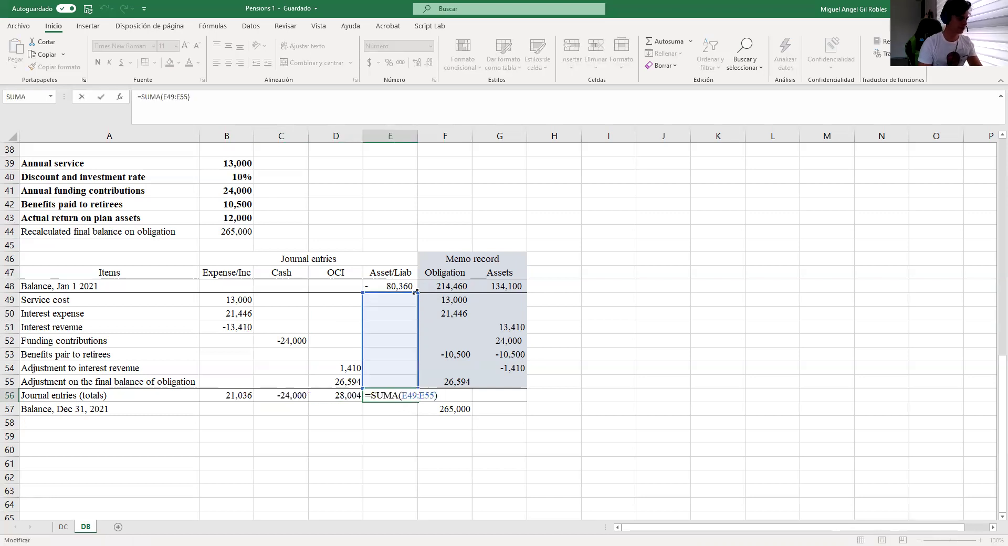
pyautogui.moveTo(416, 282); pyautogui.dragTo(416, 282)
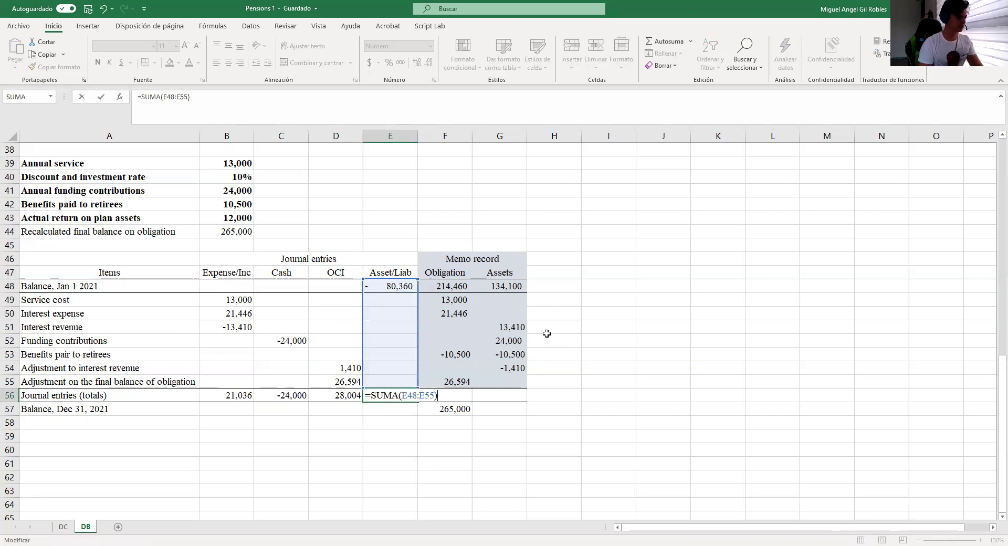
pyautogui.press('Return')
pyautogui.press('Up')
pyautogui.press('Delete')
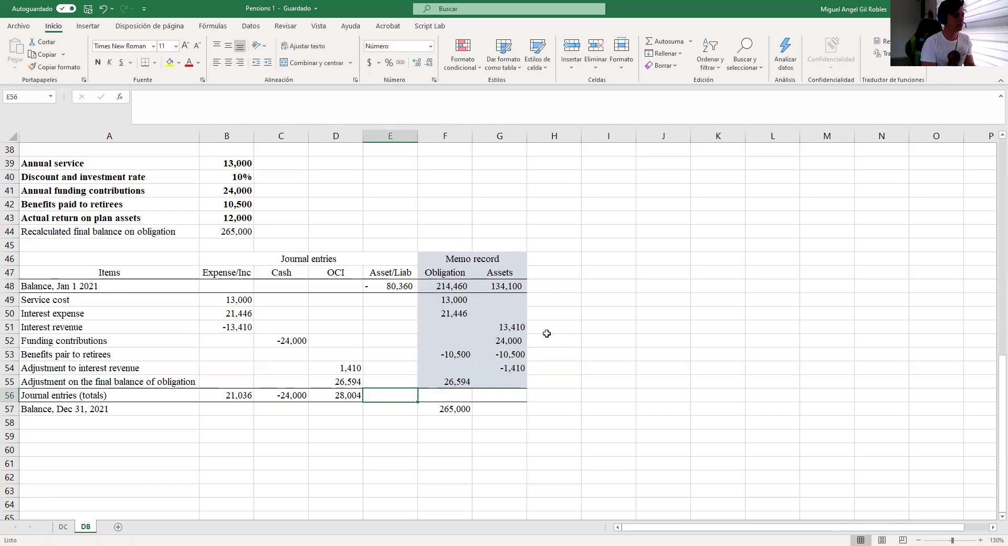
# Calculate the Asset/Liab journal entry total in E56 as the balancing amount with =-B56-C56-D56.
pyautogui.press('Left')
pyautogui.press('Left')
pyautogui.press('Left')
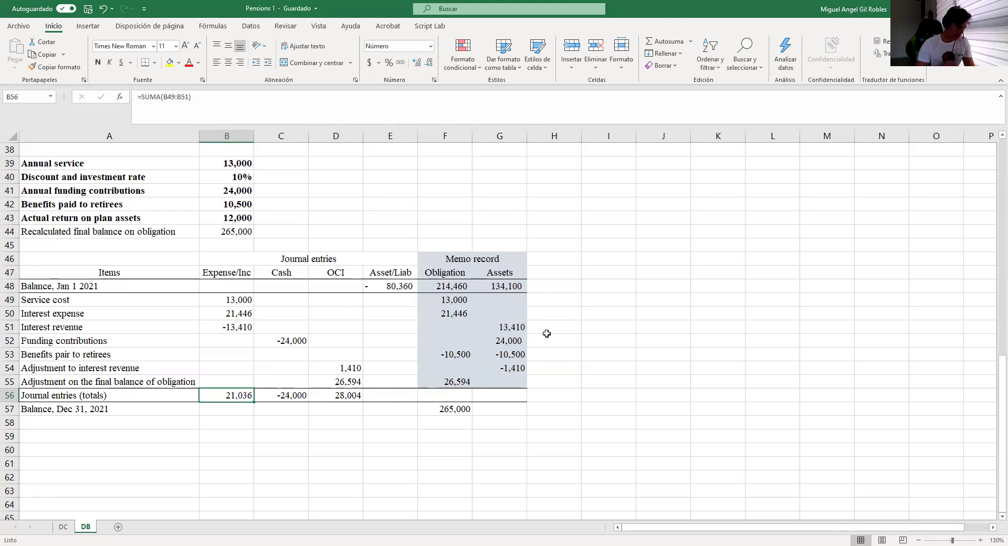
pyautogui.press('Right')
pyautogui.press('Right')
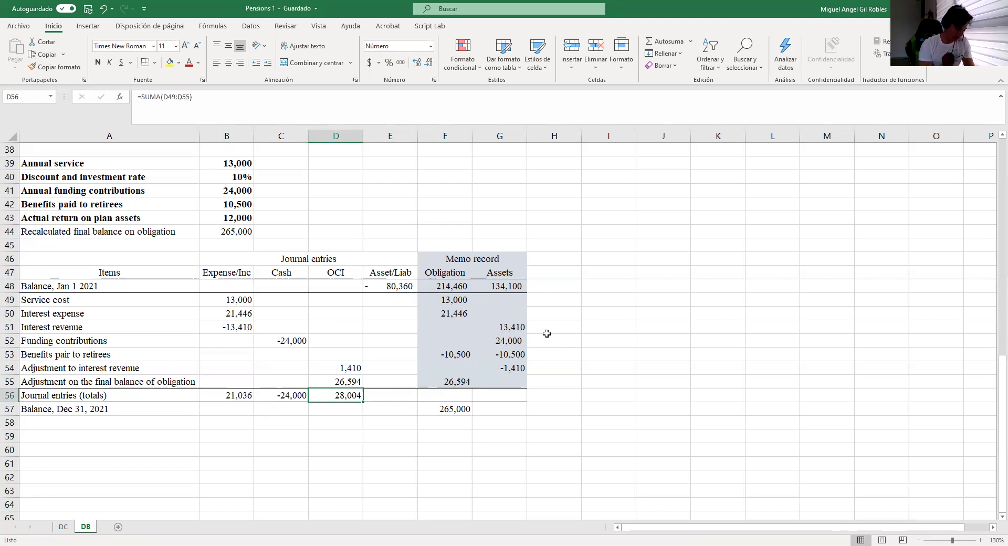
pyautogui.press('Right')
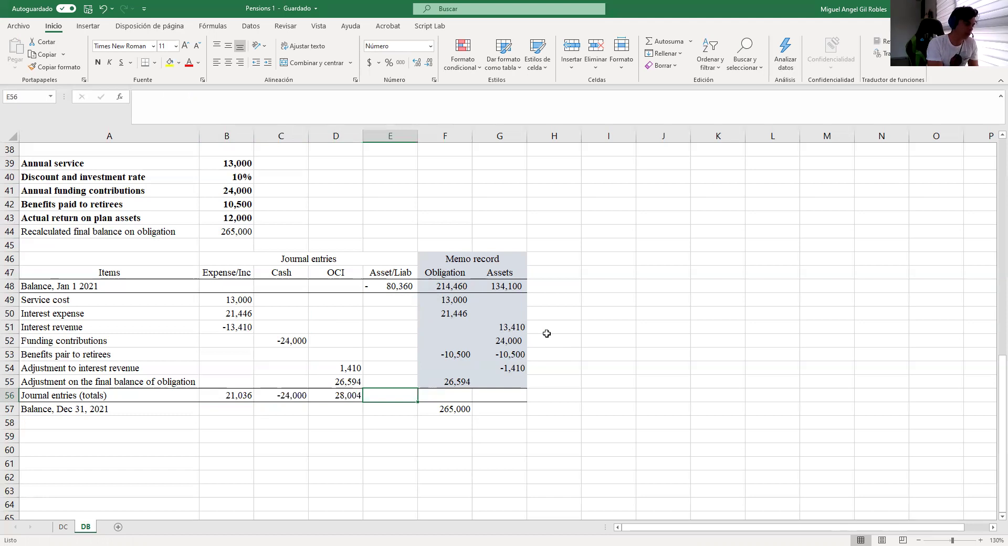
pyautogui.write('=')
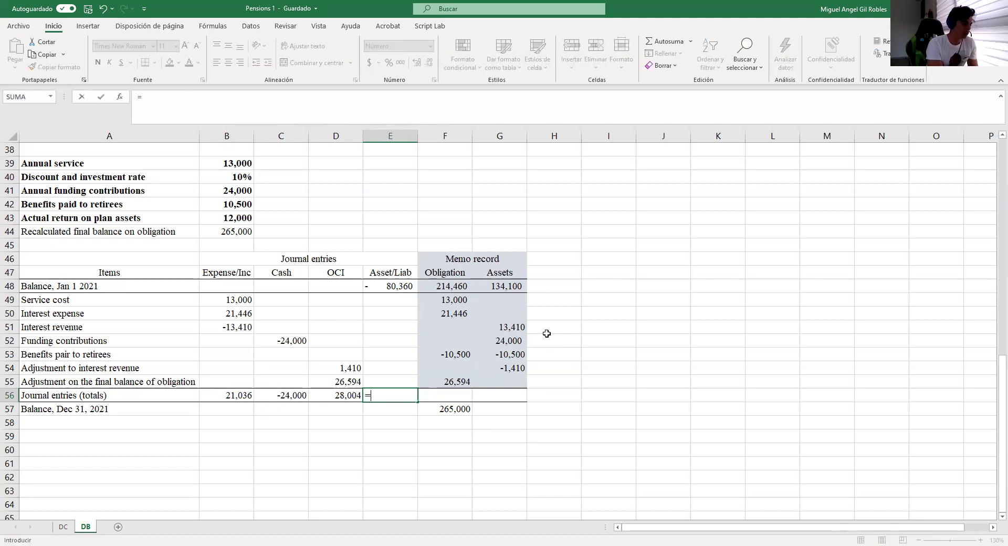
pyautogui.press('Left')
pyautogui.press('Left')
pyautogui.press('Left')
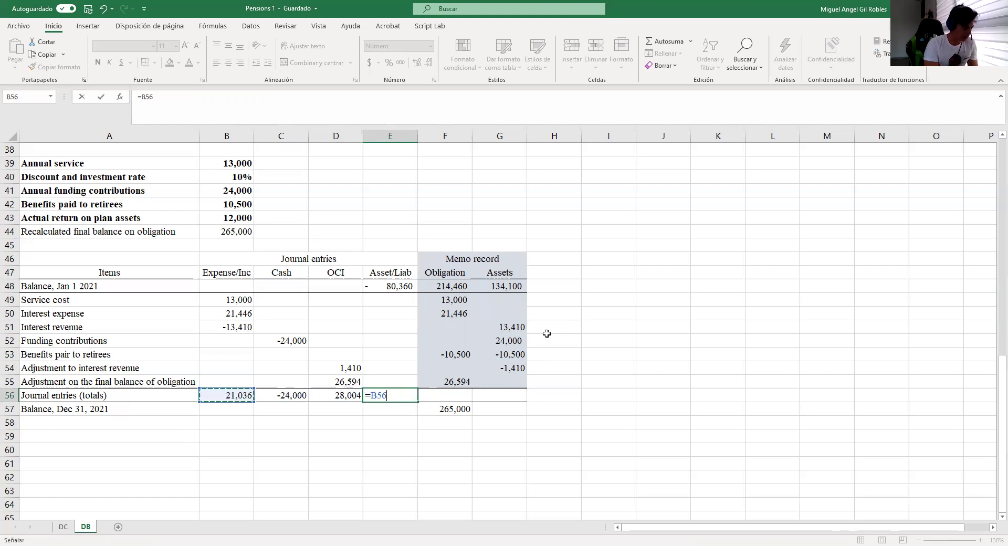
pyautogui.press('BackSpace')
pyautogui.press('BackSpace')
pyautogui.press('BackSpace')
pyautogui.write('-')
pyautogui.press('Left')
pyautogui.press('Left')
pyautogui.press('Left')
pyautogui.write('-')
pyautogui.press('Left')
pyautogui.press('Left')
pyautogui.write('-')
pyautogui.press('Left')
pyautogui.press('Return')
pyautogui.press('Up')
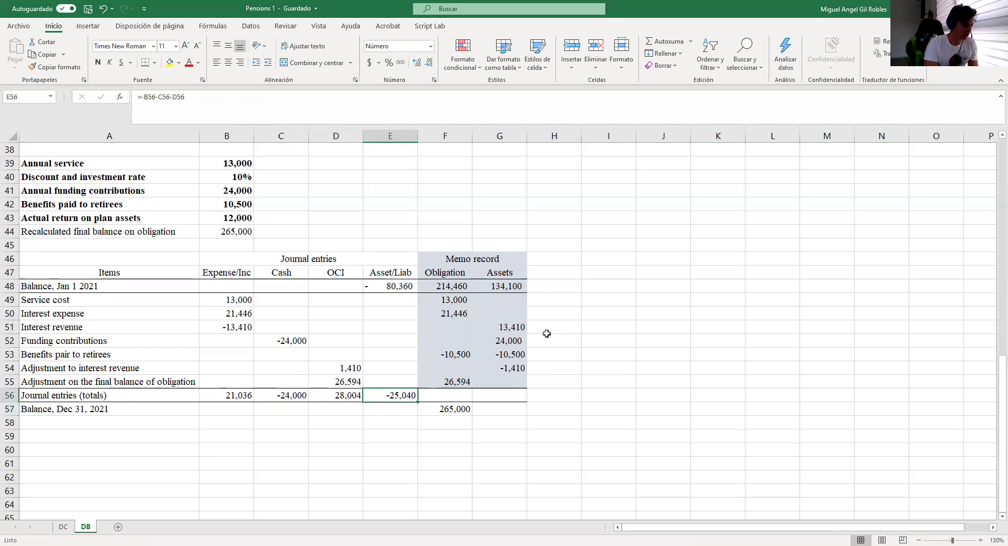
# Total the Assets column for the Dec 31, 2021 balance in G57 with =SUMA(G48:G55).
pyautogui.press('Down')
pyautogui.press('Down')
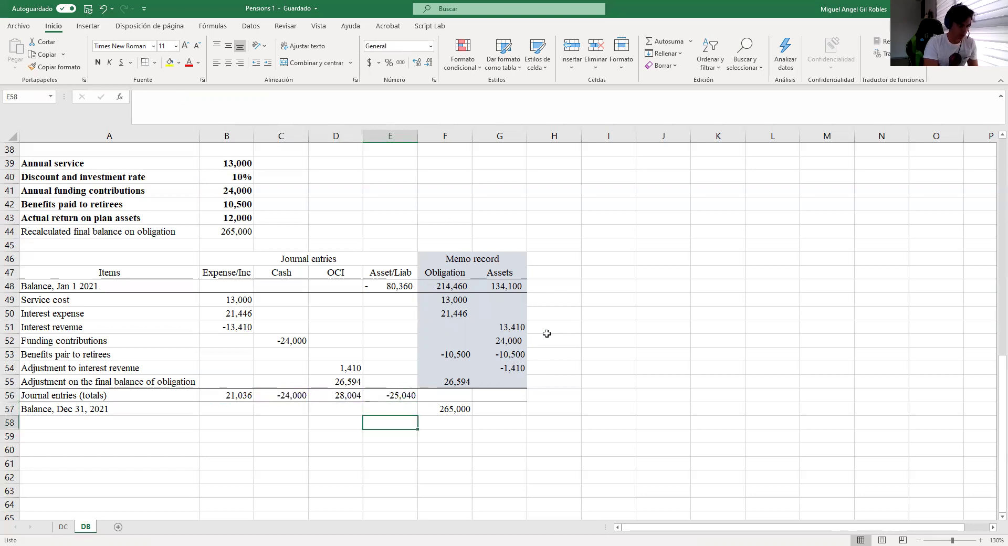
pyautogui.press('Up')
pyautogui.press('Right')
pyautogui.press('Right')
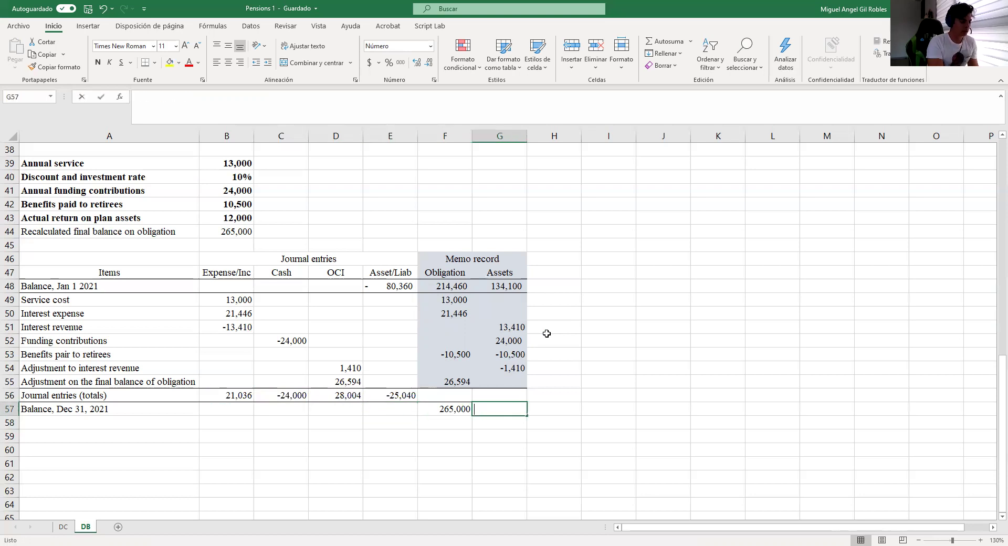
pyautogui.write('=')
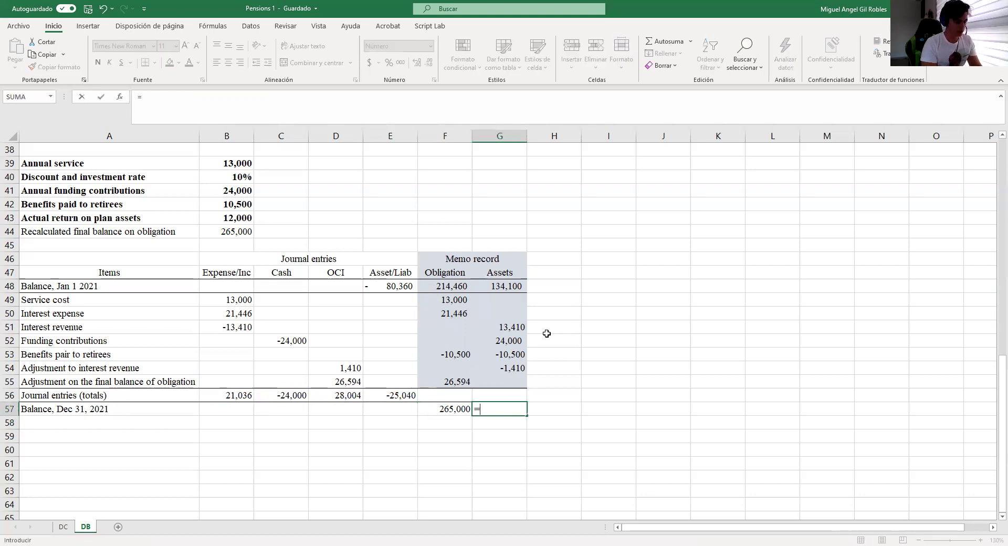
pyautogui.write('SUMA(')
pyautogui.press('Up')
pyautogui.press('Up')
pyautogui.hotkey('shift', 'Up')
pyautogui.hotkey('shift', 'Up')
pyautogui.hotkey('shift', 'Up')
pyautogui.hotkey('shift', 'Up')
pyautogui.hotkey('shift', 'Up')
pyautogui.hotkey('shift', 'Up')
pyautogui.hotkey('shift', 'Up')
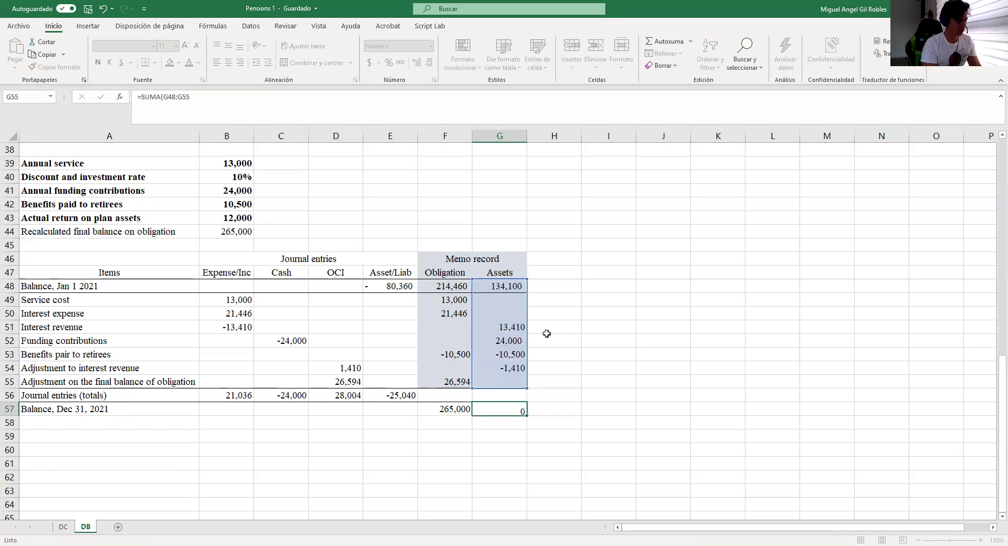
pyautogui.press('Return')
# Calculate the Dec 31, 2021 Asset/Liab balance in E57 as assets minus obligation with =G57-F57.
pyautogui.press('Left')
pyautogui.press('Up')
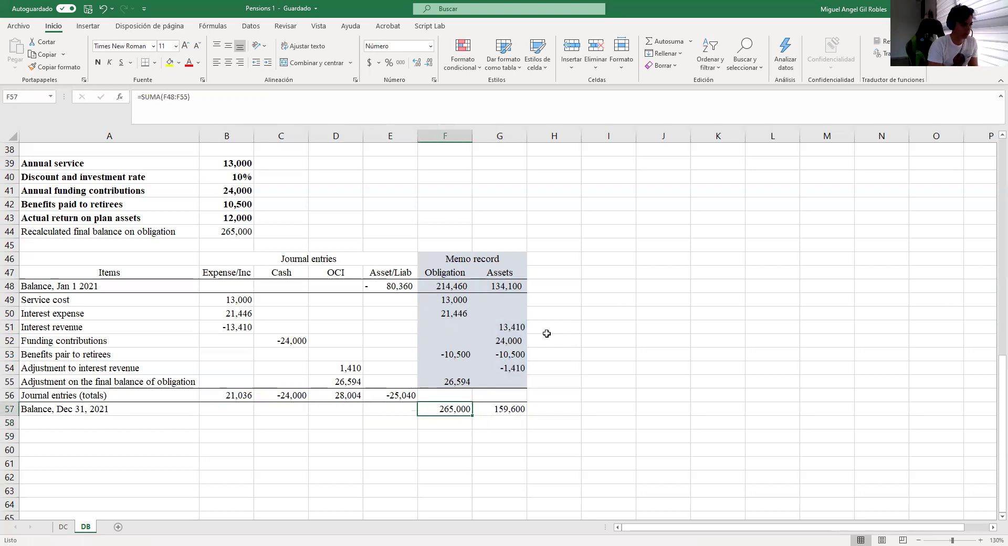
pyautogui.press('Right')
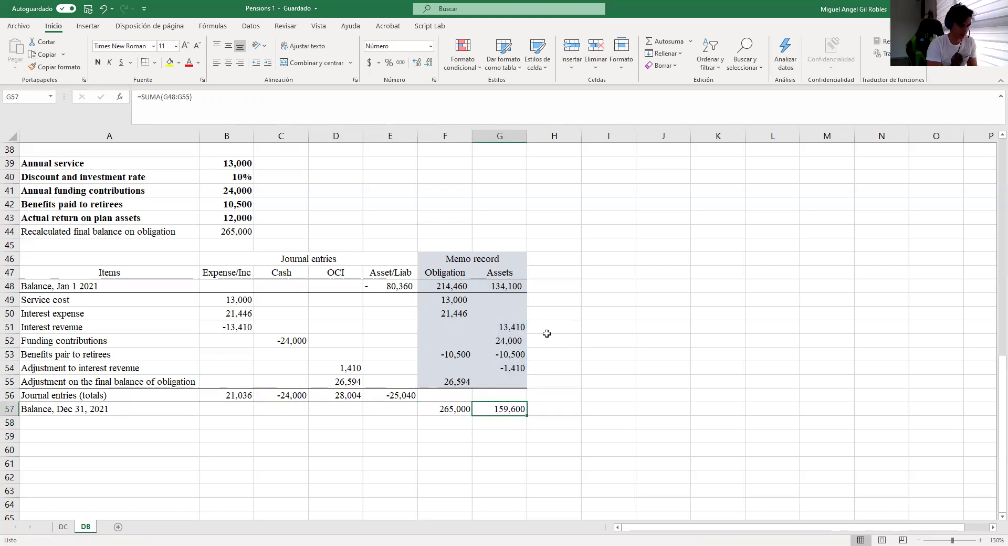
pyautogui.press('Up')
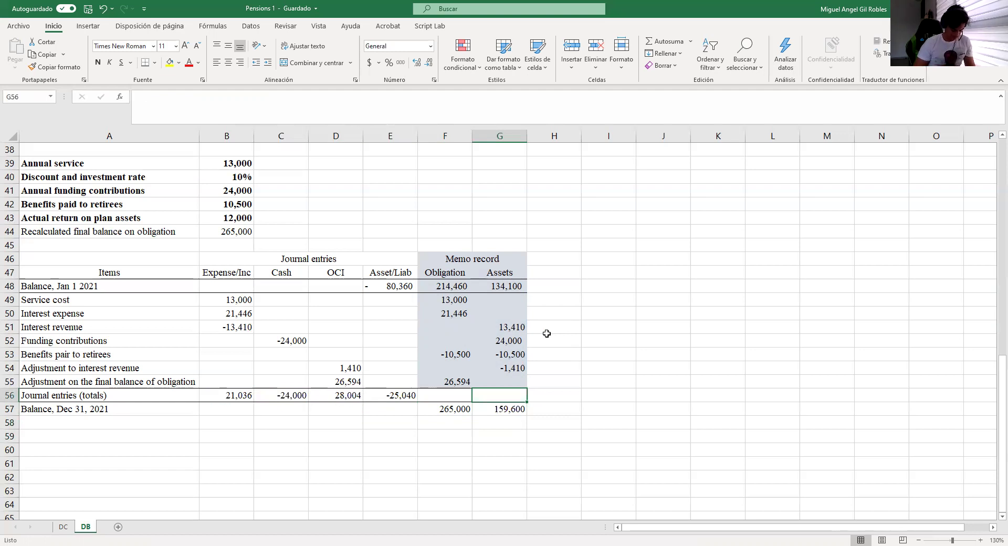
pyautogui.press('Left')
pyautogui.press('Left')
pyautogui.press('Down')
pyautogui.write('=')
pyautogui.press('Right')
pyautogui.press('Right')
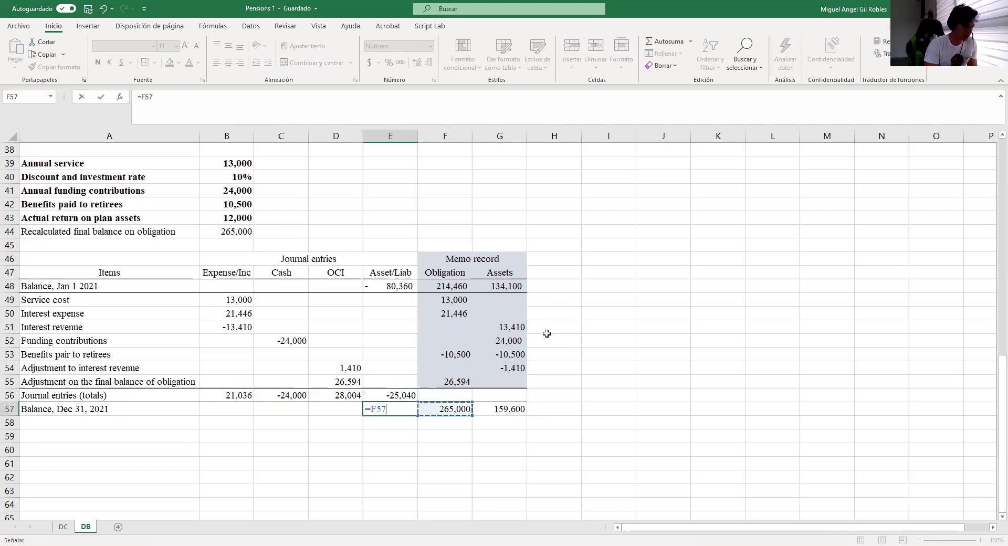
pyautogui.write('-')
pyautogui.press('Left')
pyautogui.press('Right')
pyautogui.press('Right')
pyautogui.press('Right')
pyautogui.press('Left')
pyautogui.press('Return')
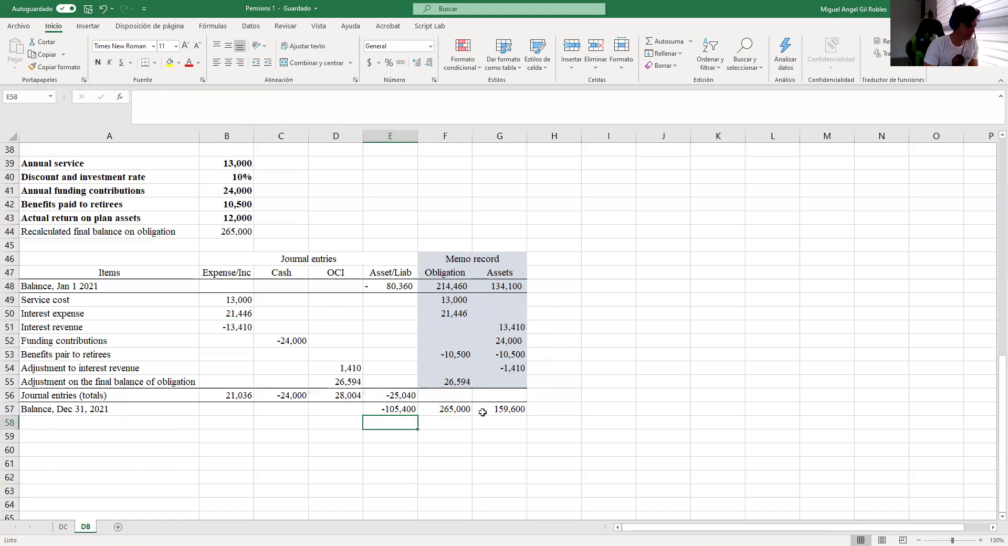
# Set the Asset/Liab journal entry total in E56 to the change between closing and opening balances with =E57-E48.
pyautogui.click(408, 406)
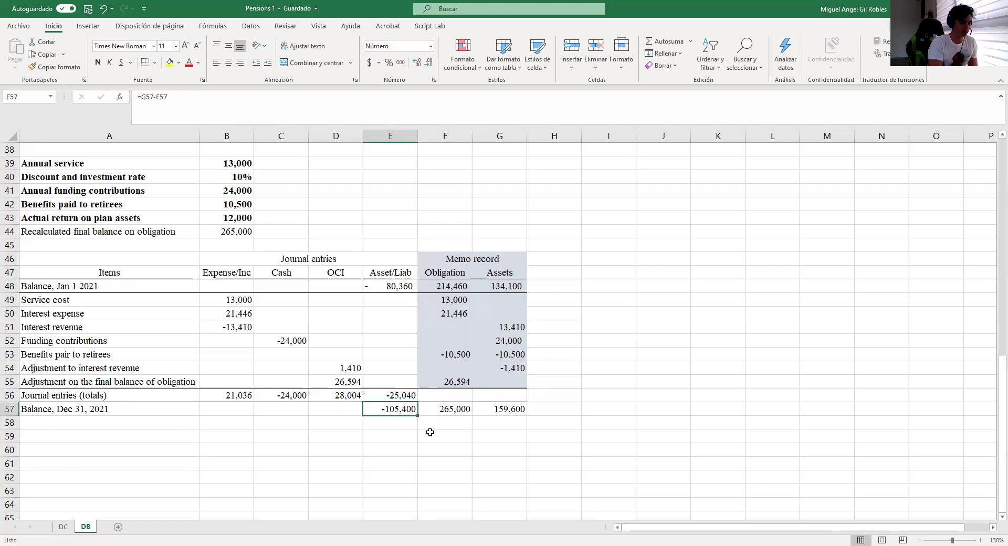
pyautogui.press('Up')
pyautogui.write('=')
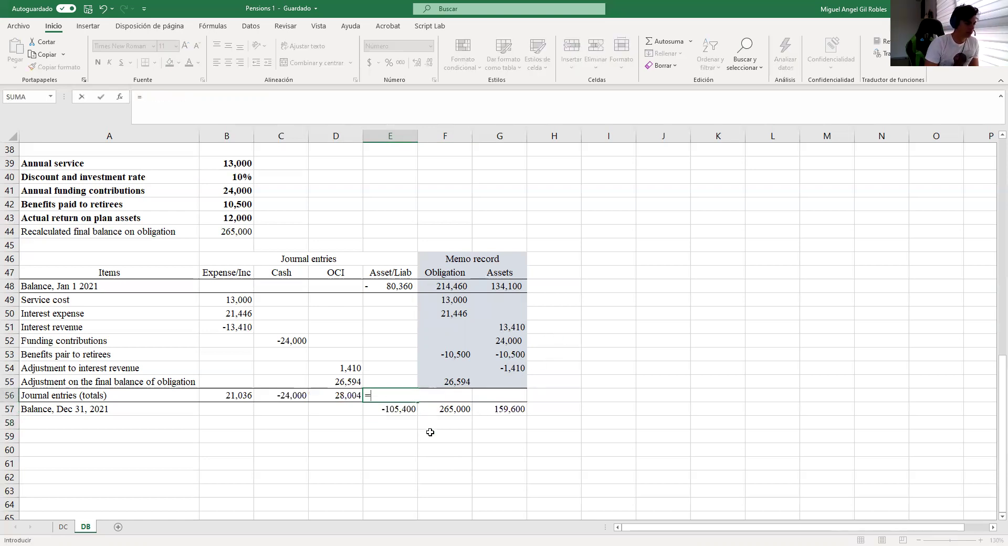
pyautogui.click(405, 412)
pyautogui.write('-')
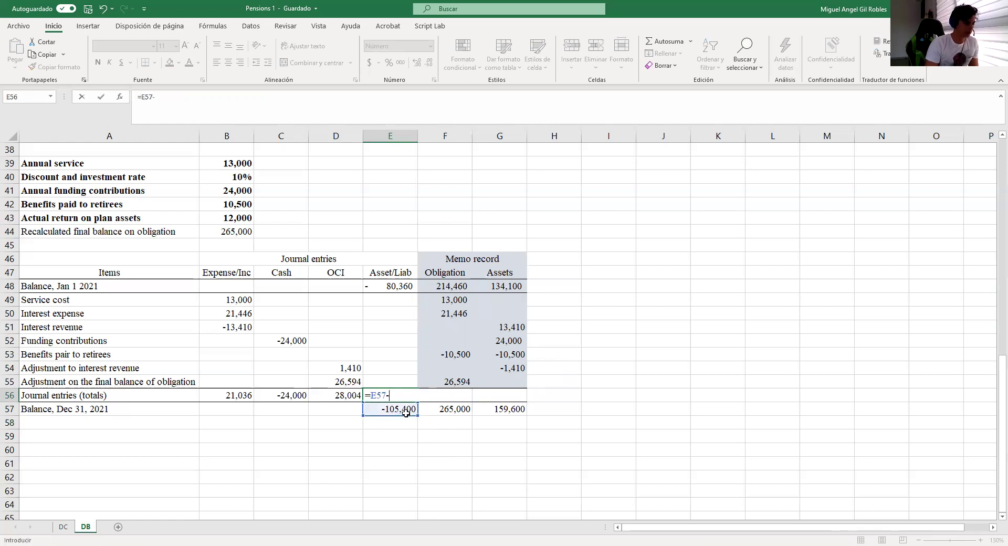
pyautogui.click(386, 290)
pyautogui.press('Return')
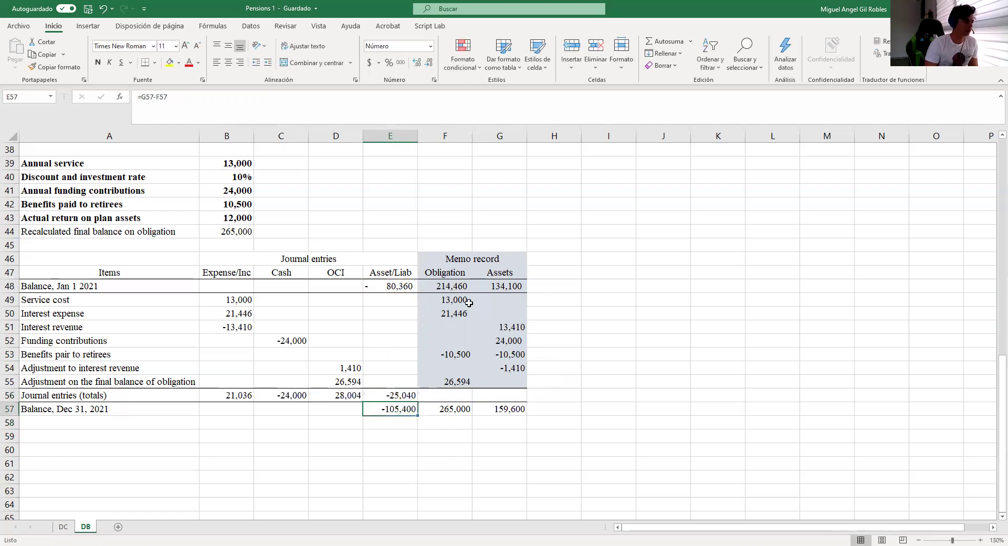
pyautogui.click(412, 395)
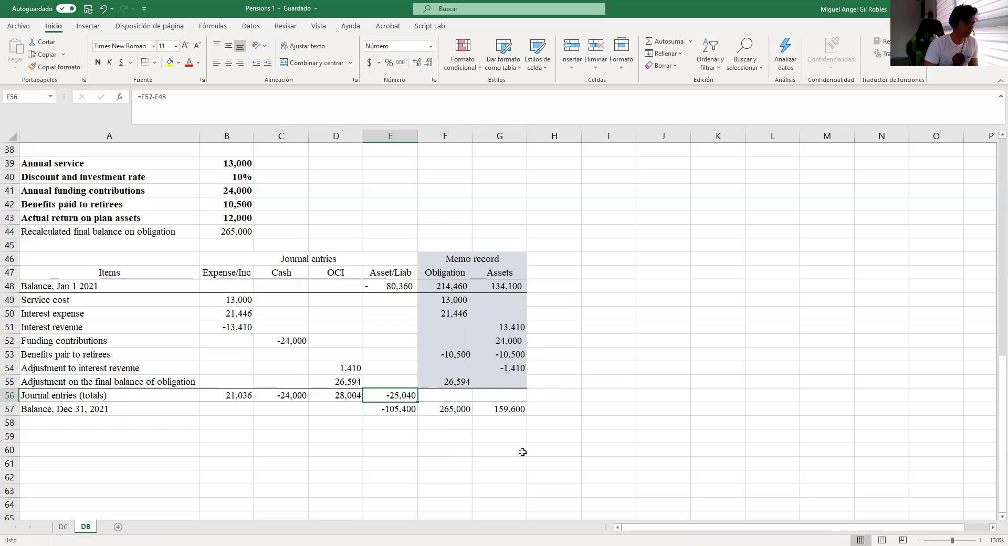
# Enter the journal entry label "Pension expense" in I40, beside the worksheet data.
pyautogui.click(633, 257)
pyautogui.click(620, 203)
pyautogui.click(618, 190)
pyautogui.click(616, 167)
pyautogui.click(627, 177)
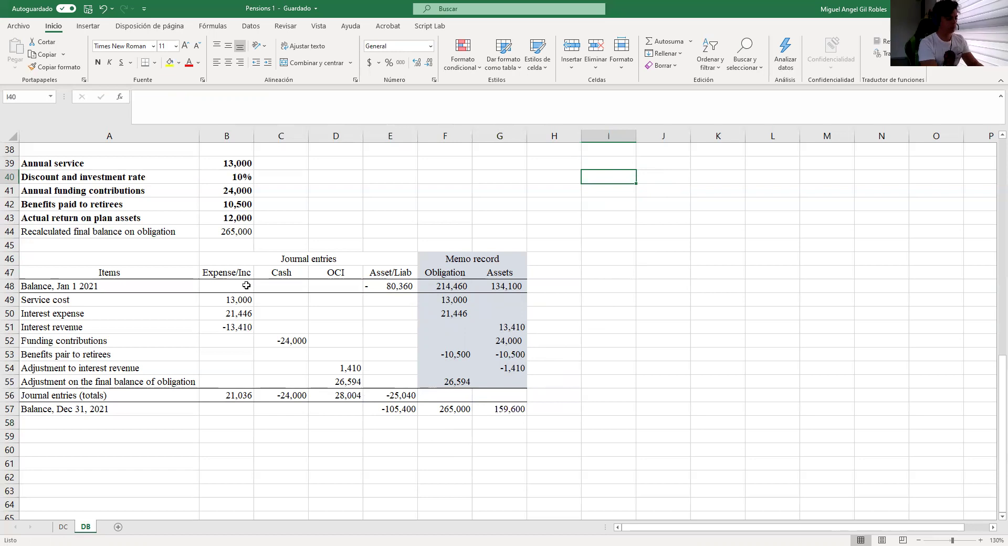
pyautogui.write('Expense')
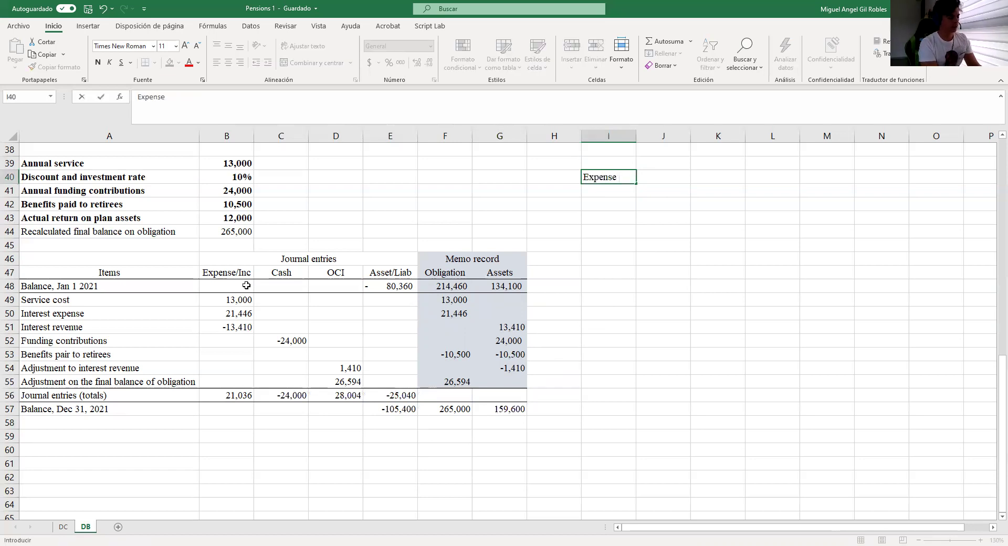
pyautogui.hotkey('shift', 'Home')
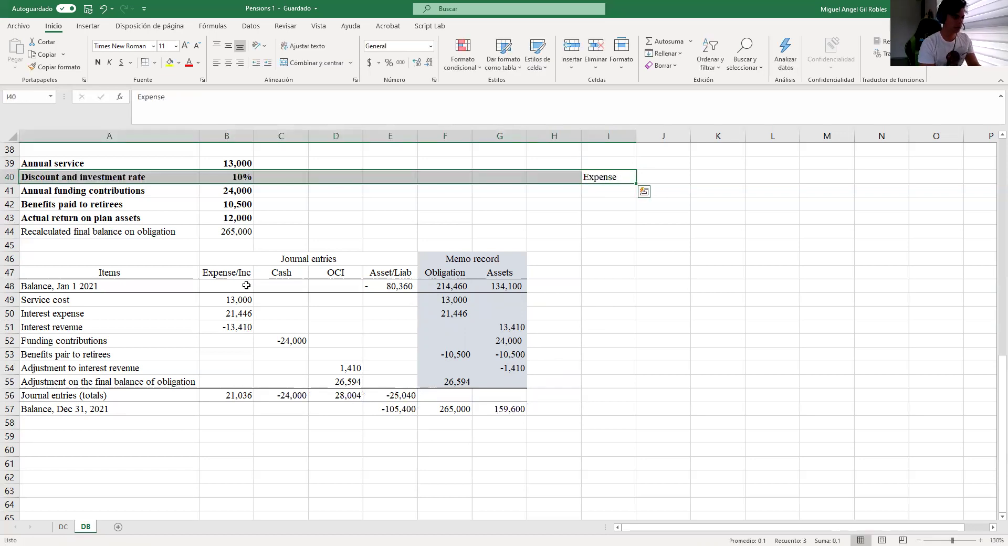
pyautogui.press('Right')
pyautogui.press('Left')
pyautogui.write('Pensio')
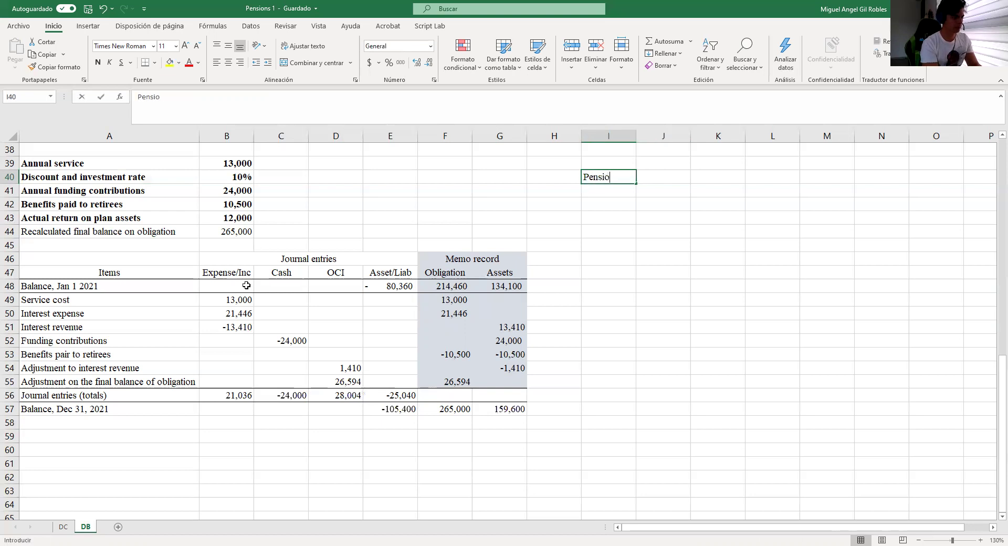
pyautogui.write('n expense')
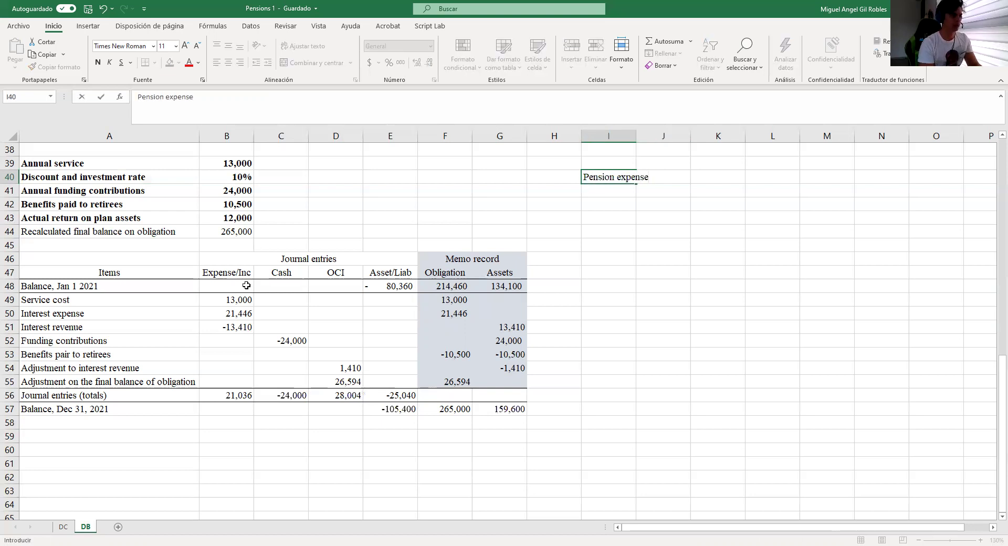
# Enter the Pension expense debit in K40 by linking it to the Expense/Inc journal entry total in B56.
pyautogui.press('Right')
pyautogui.press('Right')
pyautogui.write('=')
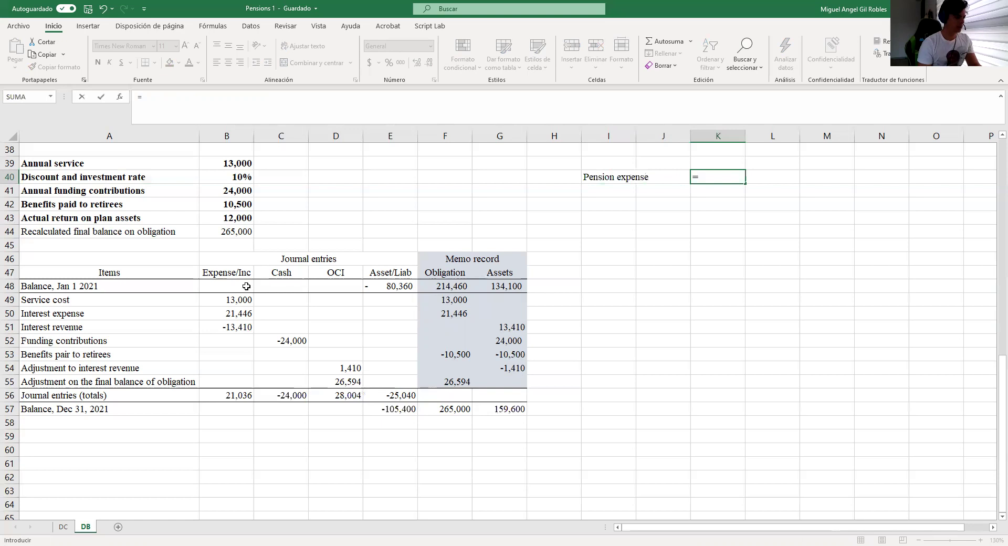
pyautogui.click(243, 395)
pyautogui.press('Return')
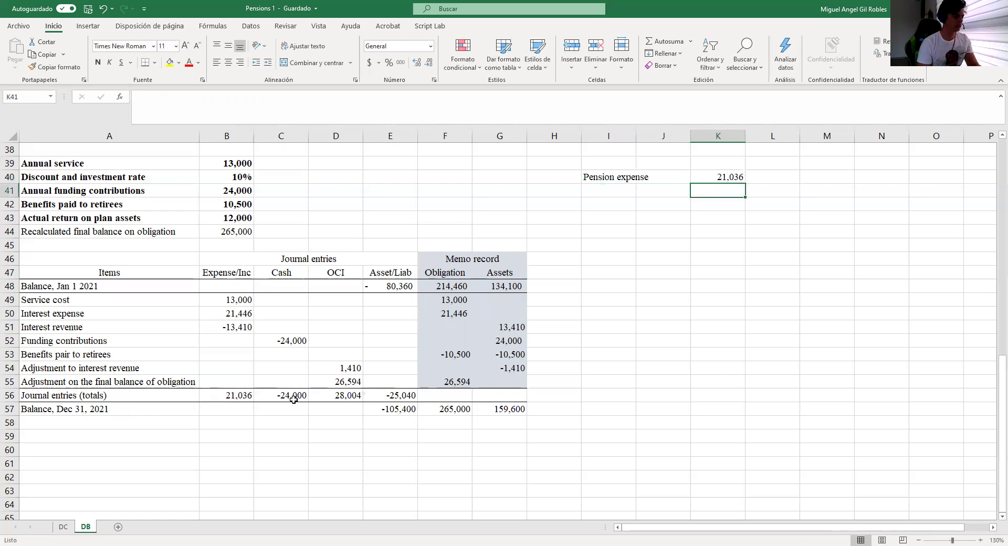
# Add an "OCI" line in I41 and link its debit in K41 to the OCI journal entry total with =D56.
pyautogui.press('Left')
pyautogui.press('Left')
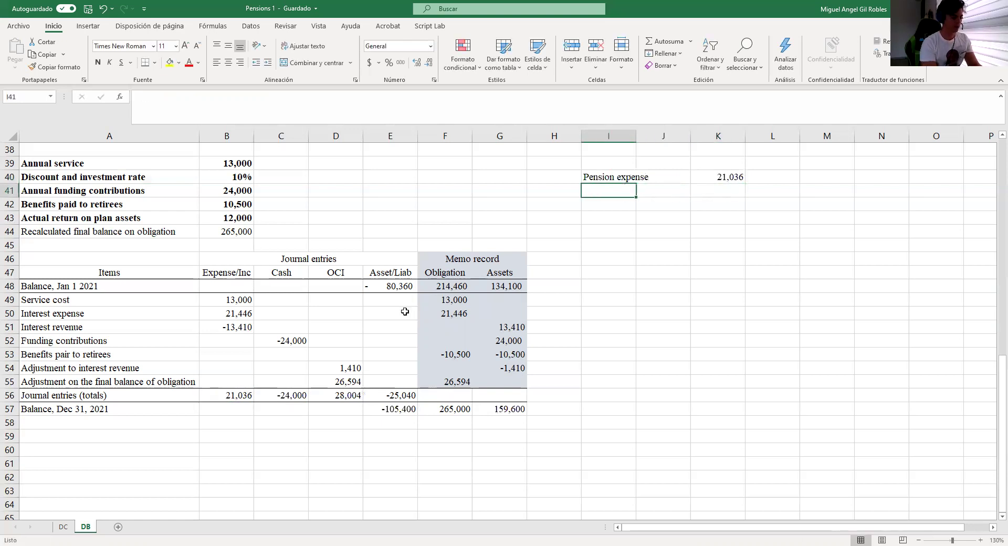
pyautogui.write('OCI')
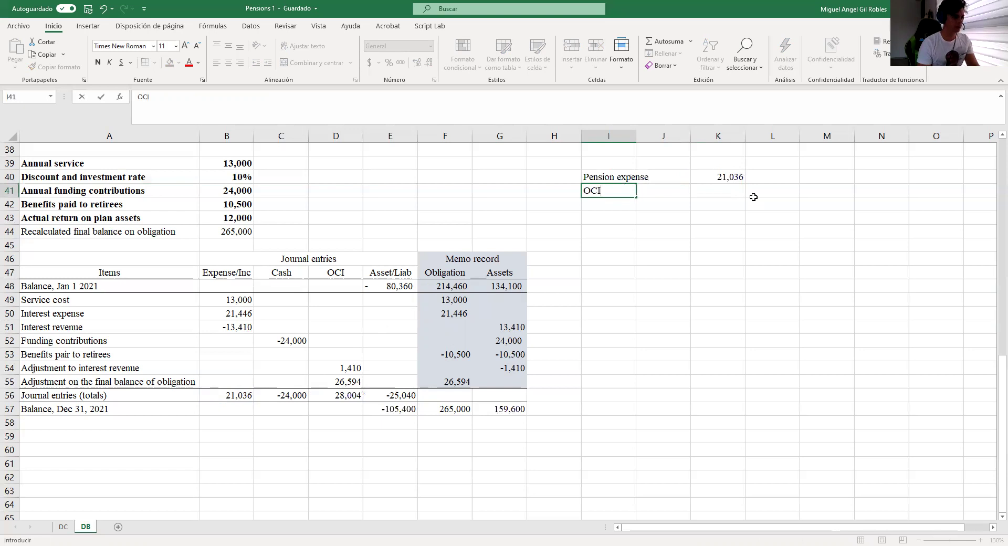
pyautogui.click(729, 194)
pyautogui.write('=')
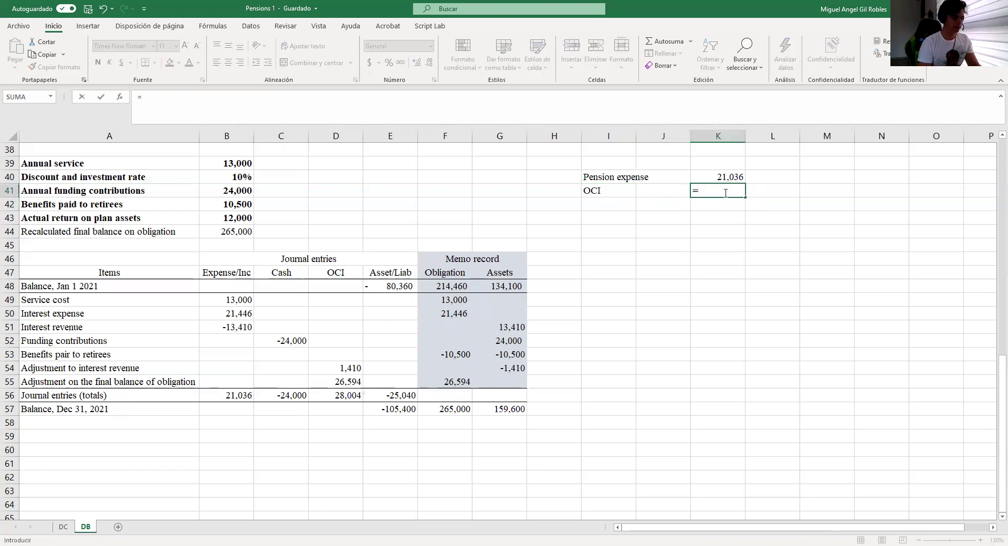
pyautogui.click(352, 398)
pyautogui.press('Tab')
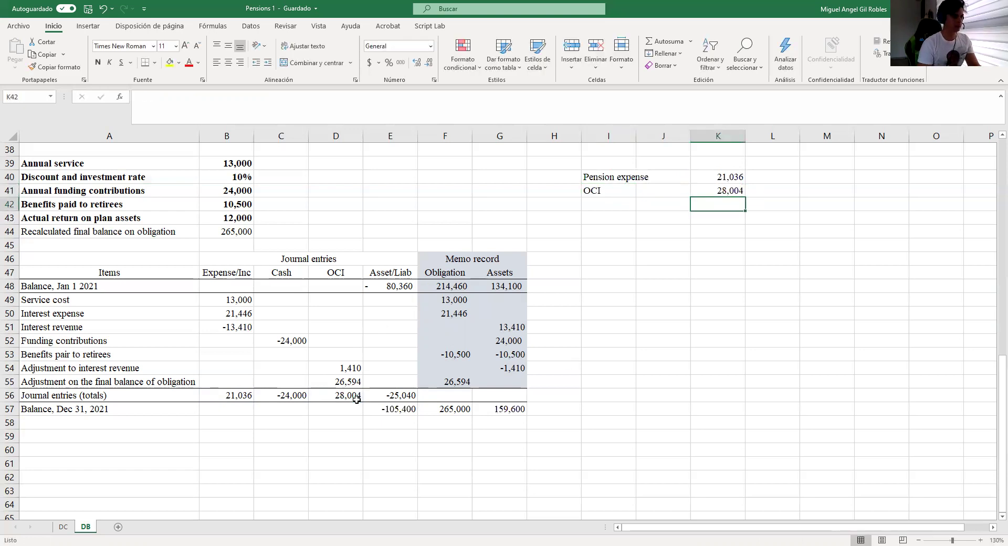
# Add an indented "Cash" line in J42 and enter its credit in L42 as =-C56.
pyautogui.press('Left')
pyautogui.press('Left')
pyautogui.press('Down')
pyautogui.write('Cash')
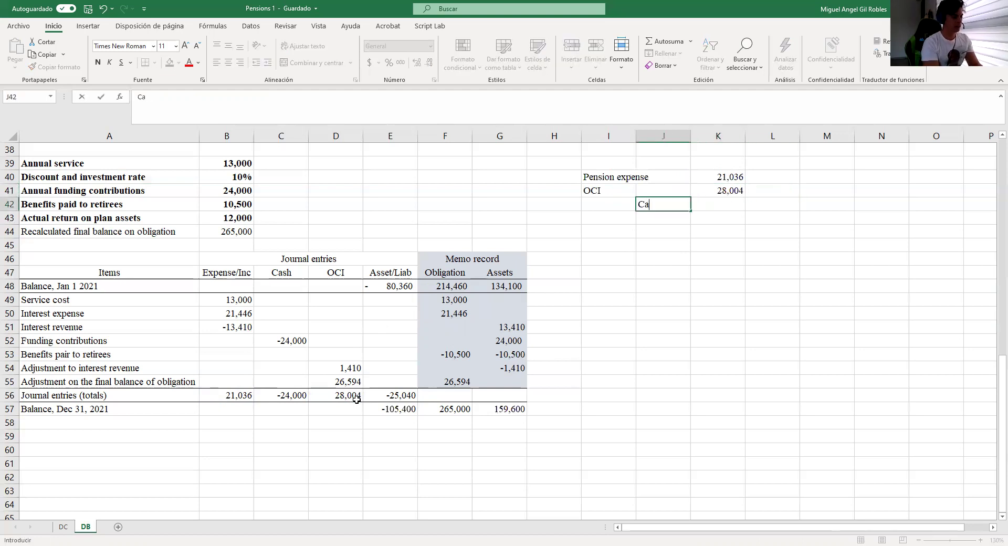
pyautogui.press('Tab')
pyautogui.press('Tab')
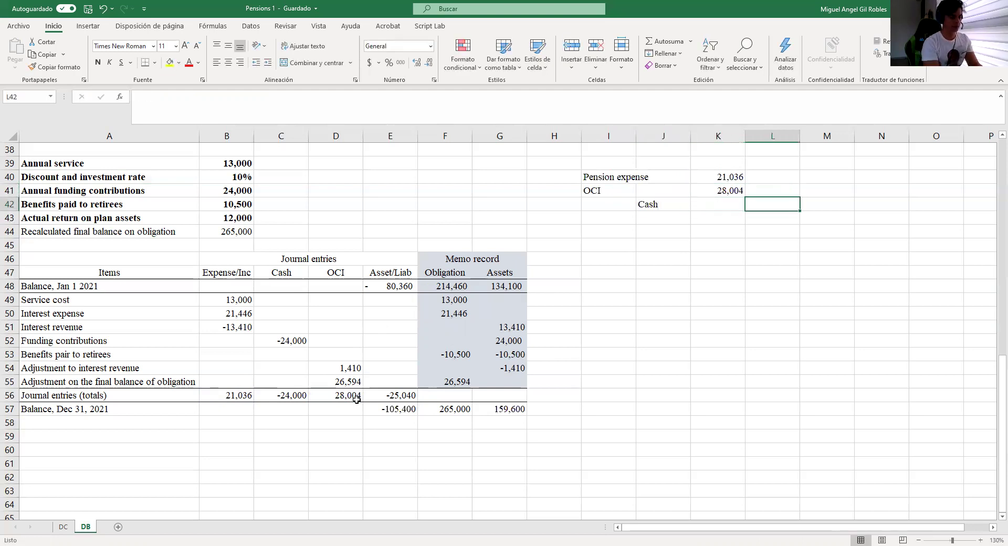
pyautogui.write('=-')
pyautogui.click(290, 396)
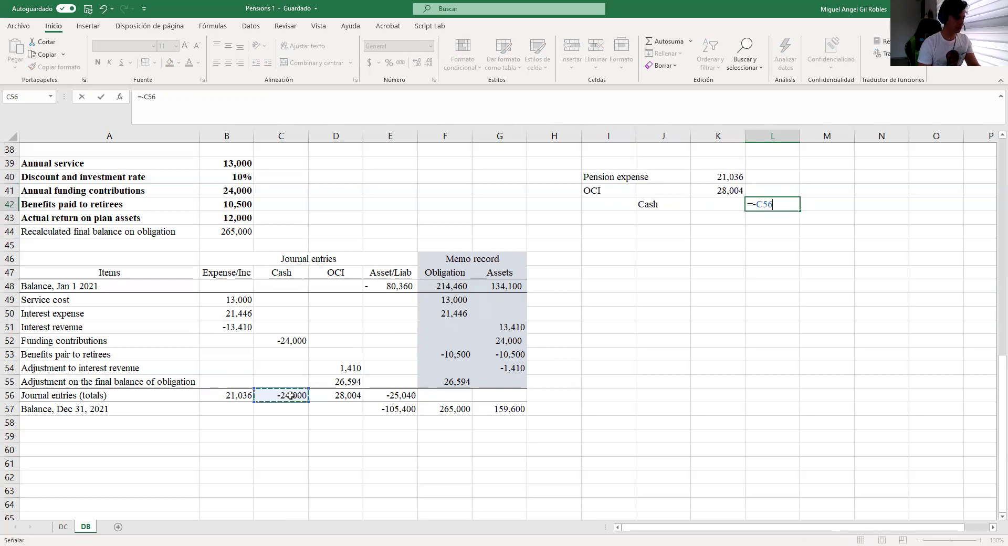
pyautogui.press('Return')
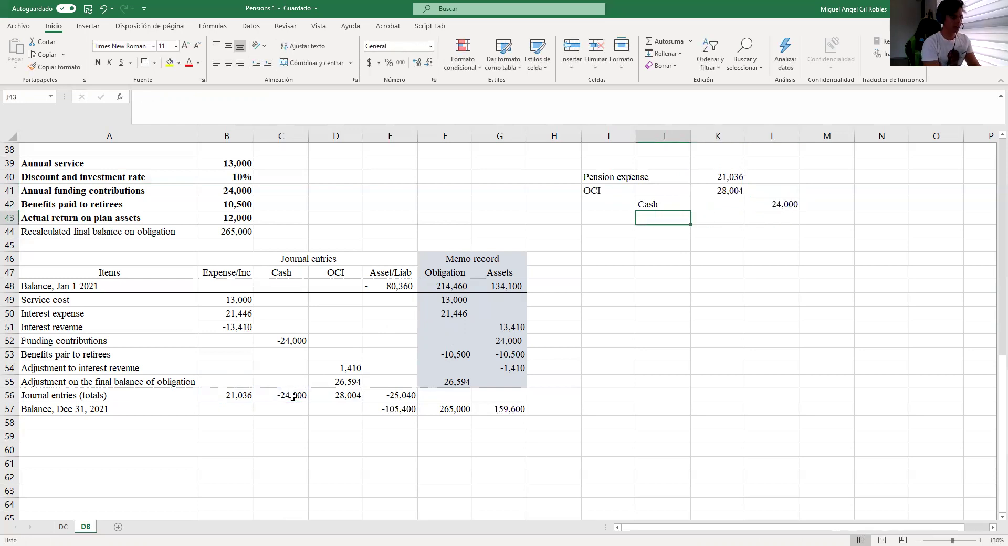
# Add an indented "Pension Liab" line in J43 and enter its credit in L43 as =-E56.
pyautogui.write('Pension Lial')
pyautogui.press('BackSpace')
pyautogui.write('b')
pyautogui.press('Return')
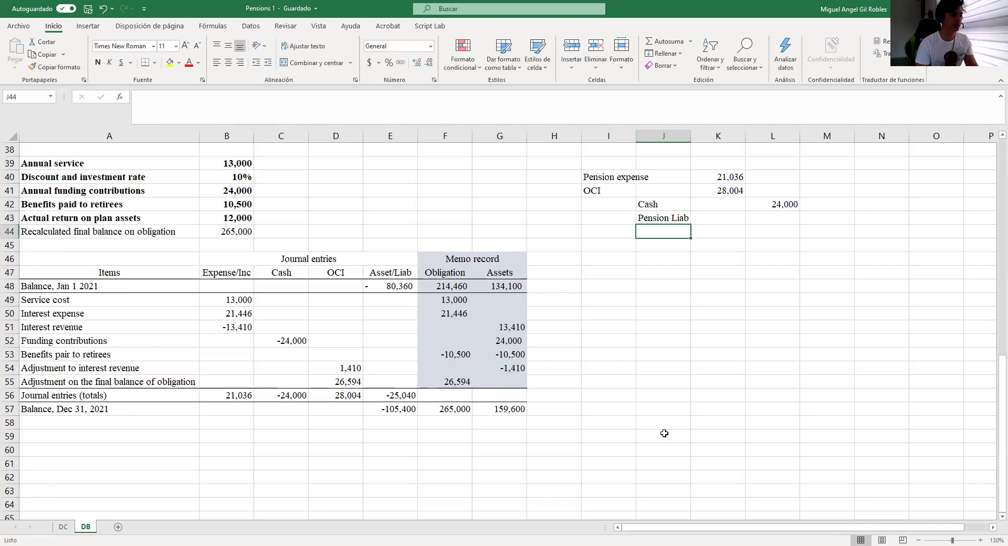
pyautogui.click(762, 220)
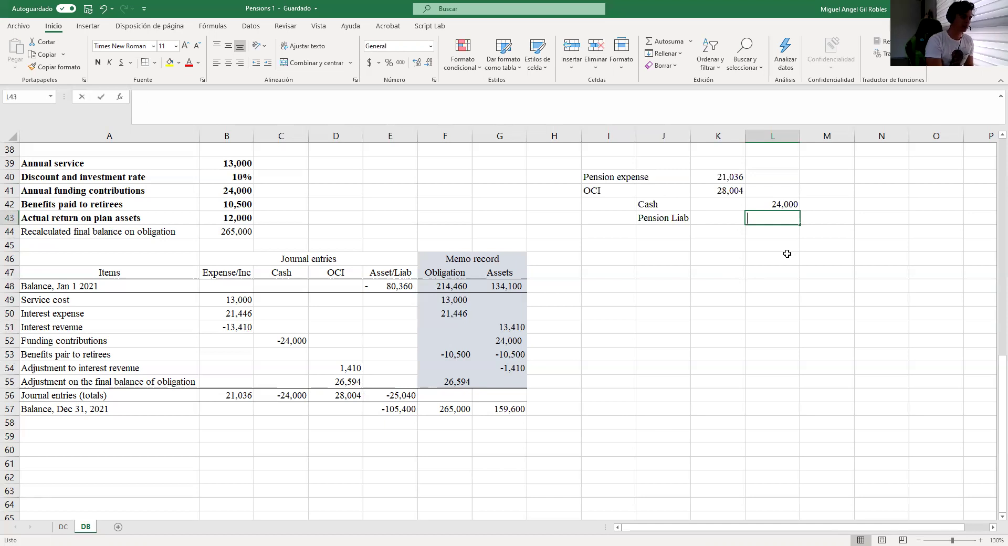
pyautogui.write('=')
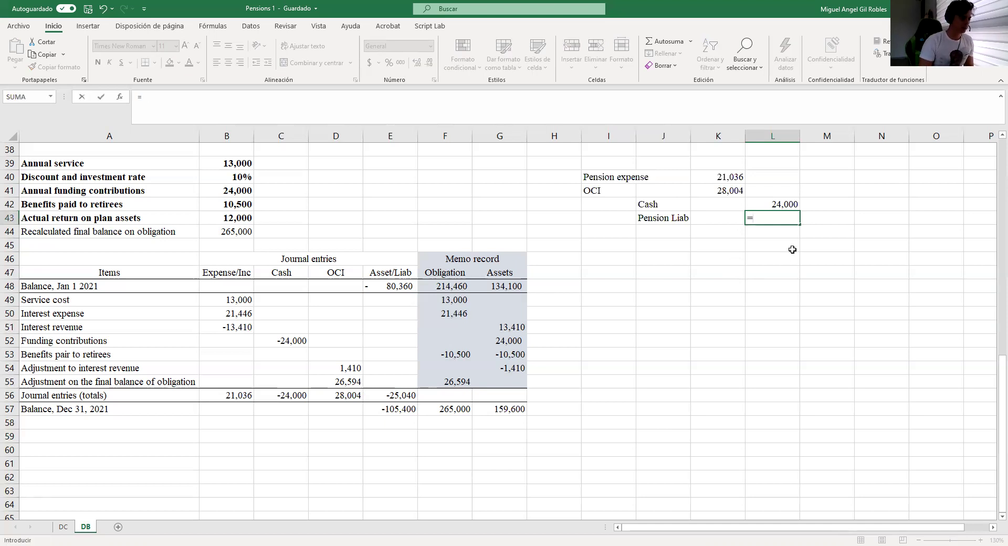
pyautogui.write('-')
pyautogui.click(409, 396)
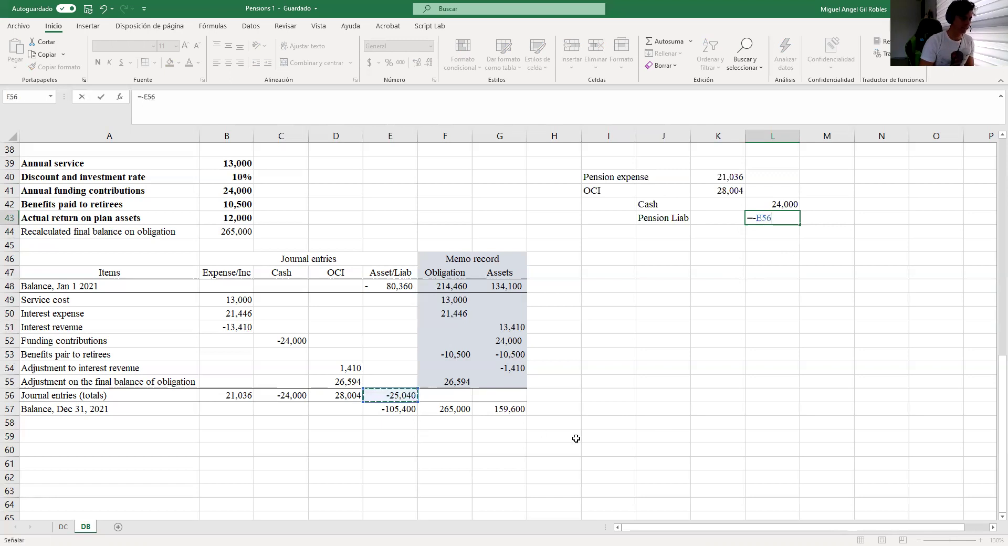
pyautogui.press('Return')
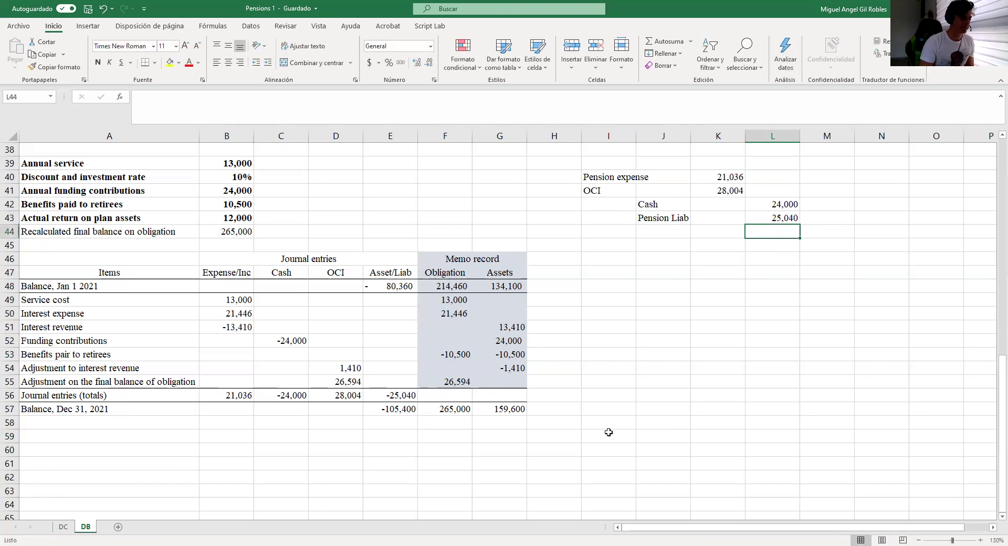
# Check that the journal entry balances by summing the debits in K46 with SUMA and copying the formula to the credit column.
pyautogui.click(735, 258)
pyautogui.write('=SUMA(')
pyautogui.press('Up')
pyautogui.press('Up')
pyautogui.press('Up')
pyautogui.press('Up')
pyautogui.press('Up')
pyautogui.press('Up')
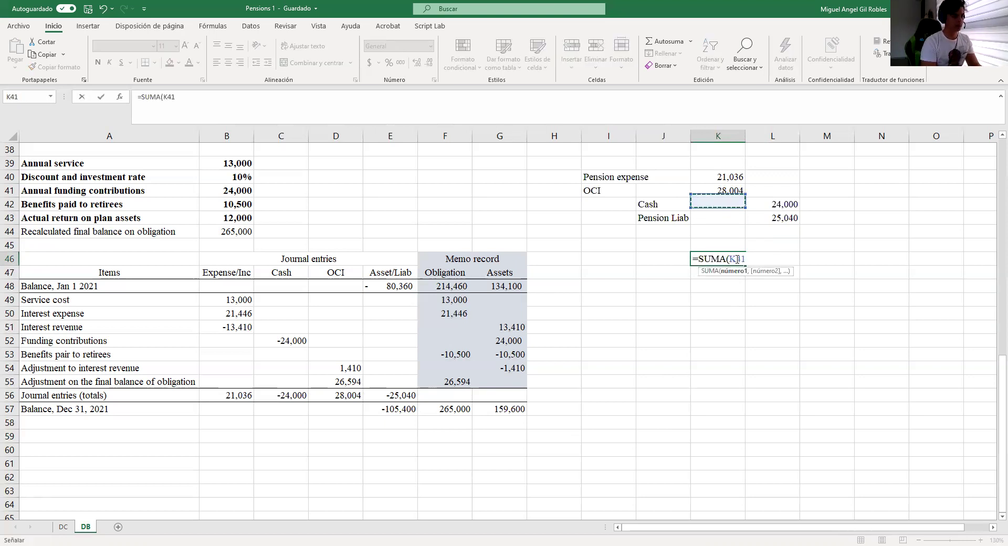
pyautogui.press('F8')
pyautogui.press('Down')
pyautogui.press('Down')
pyautogui.press('Down')
pyautogui.press('Return')
pyautogui.press('Up')
pyautogui.hotkey('ctrl', 'c')
pyautogui.press('Right')
# Clear the temporary check totals from K46:L46.
pyautogui.click(783, 297)
pyautogui.moveTo(727, 259); pyautogui.dragTo(774, 259)
pyautogui.press('Delete')
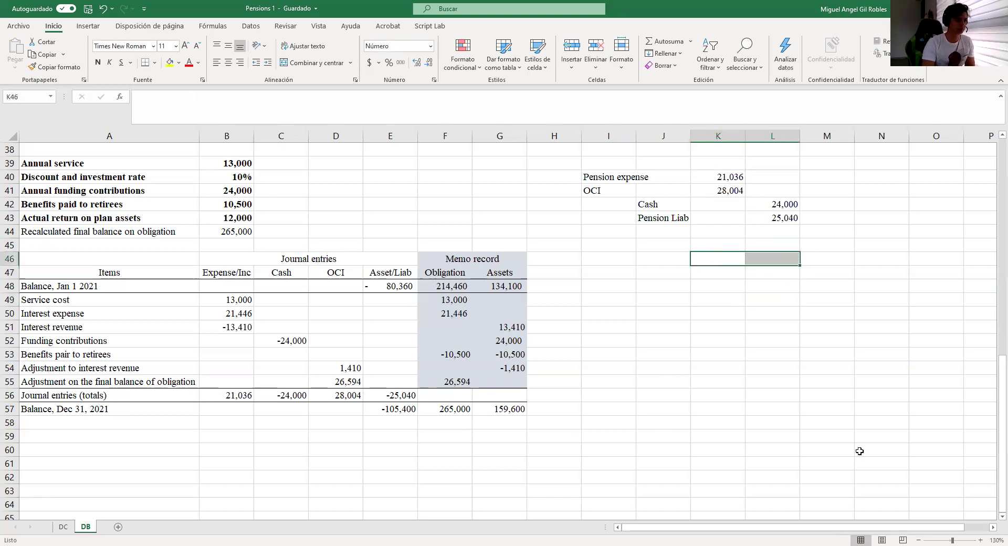
# Review the service cost through benefits rows, the interest revenue adjustment row, and the formulas in G54 and G51.
pyautogui.moveTo(111, 300); pyautogui.dragTo(506, 352)
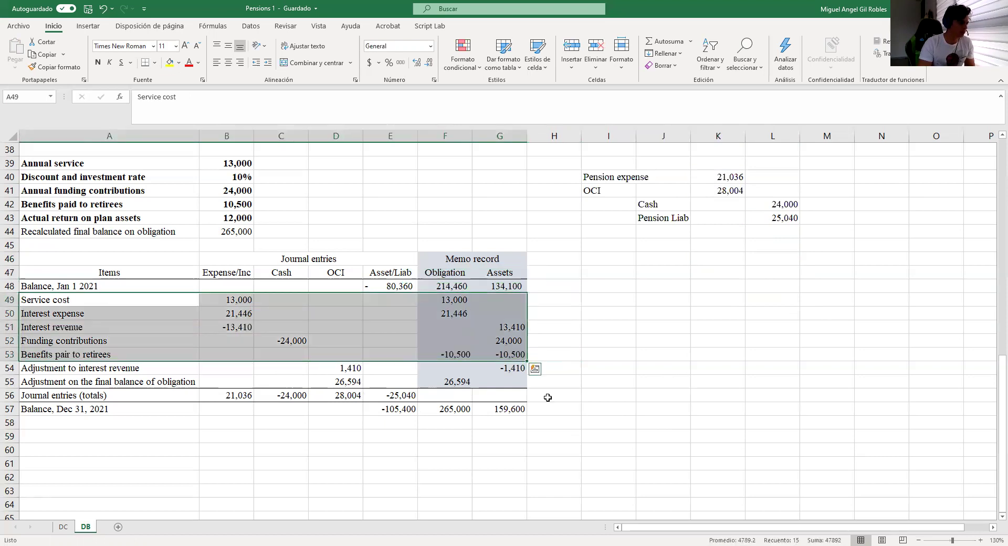
pyautogui.moveTo(141, 371); pyautogui.dragTo(506, 368)
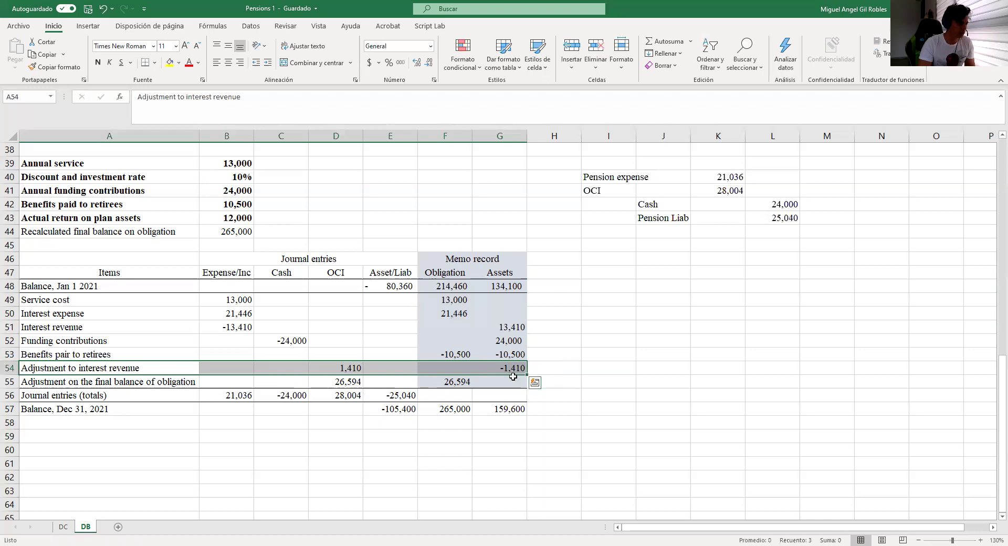
pyautogui.click(515, 367)
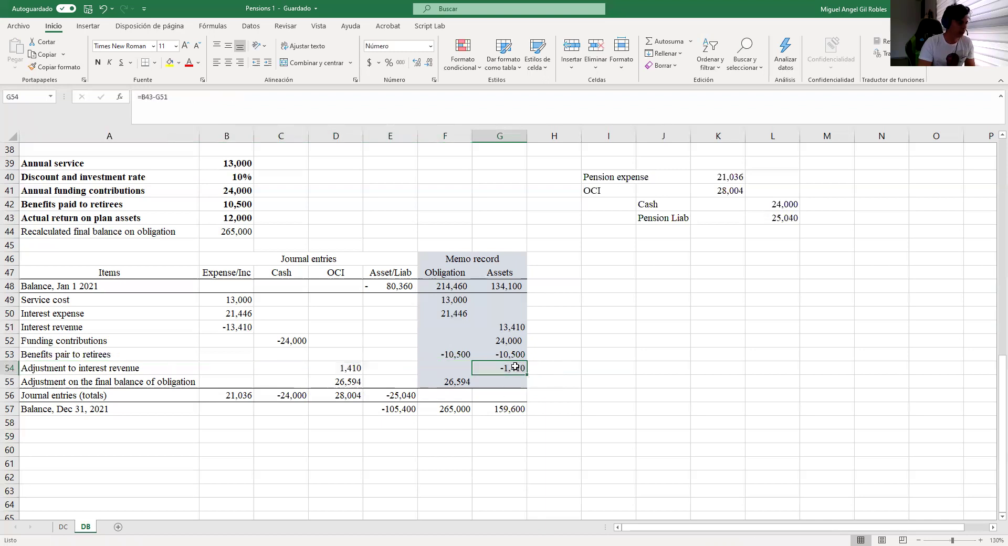
pyautogui.click(520, 327)
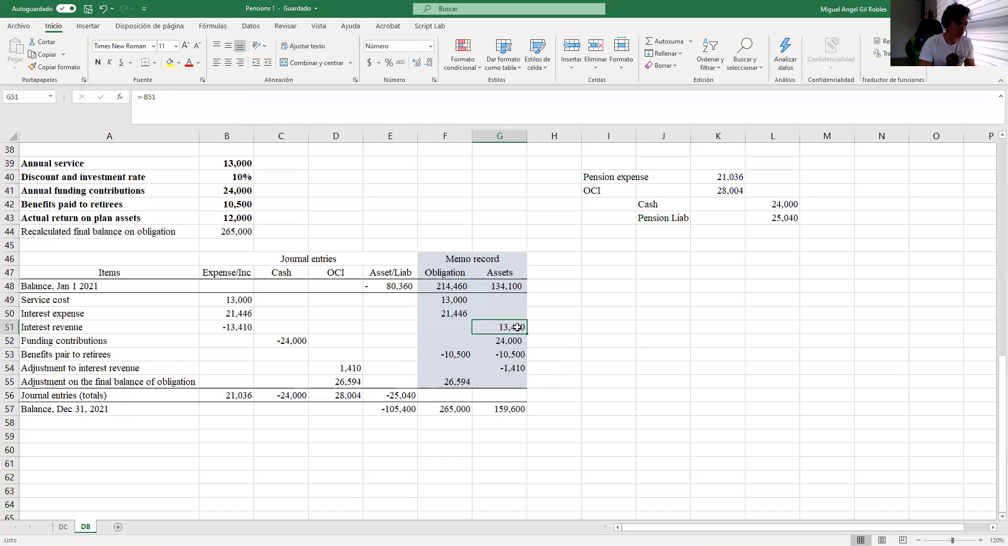
# Make the "Recalculated final balance on obligation" label and amount in A44:B44 bold.
pyautogui.click(220, 222)
pyautogui.moveTo(157, 232); pyautogui.dragTo(231, 231)
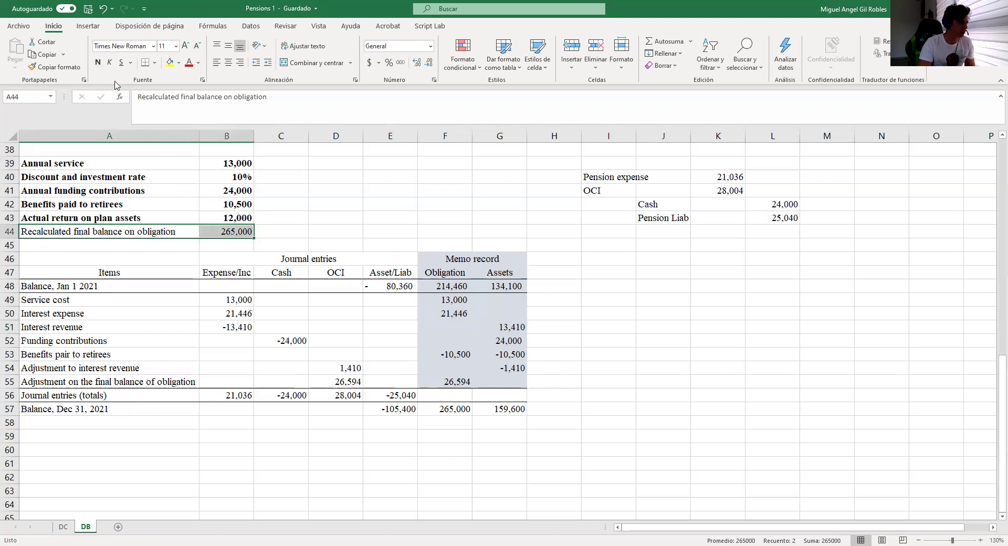
pyautogui.hotkey('ctrl', 'n')
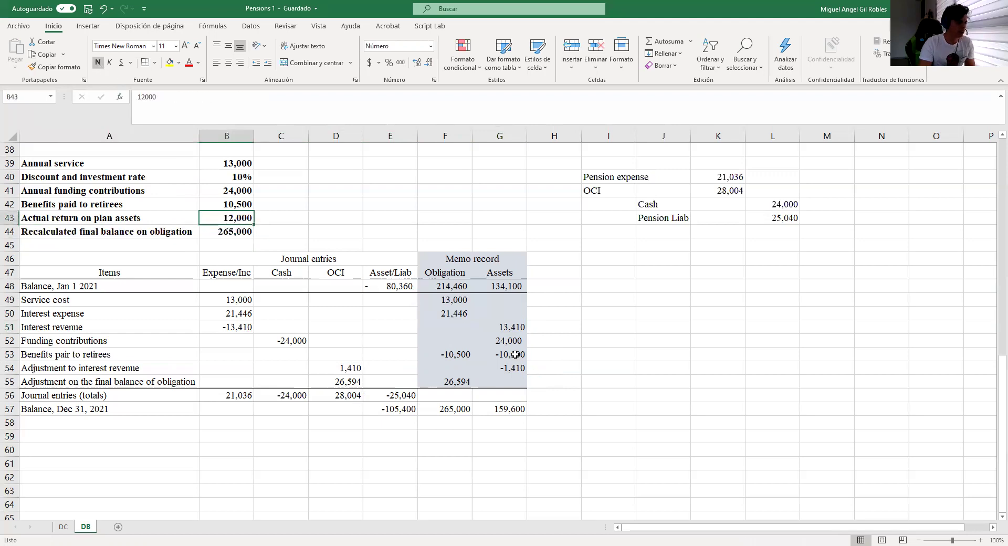
# Trace how the interest revenue and obligation balance adjustments in rows 54 and 55 feed the OCI line of the journal entry.
pyautogui.click(512, 356)
pyautogui.click(517, 369)
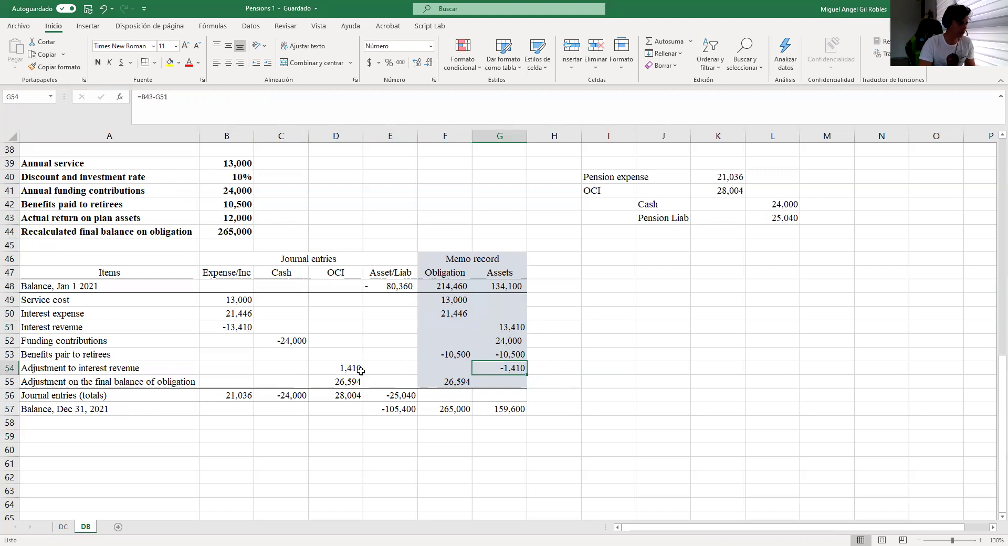
pyautogui.click(322, 368)
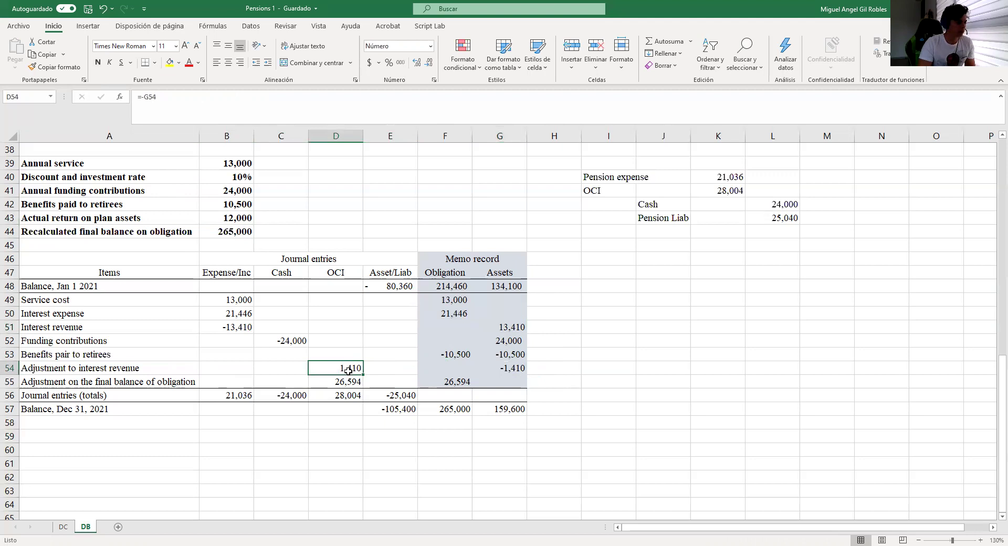
pyautogui.click(719, 190)
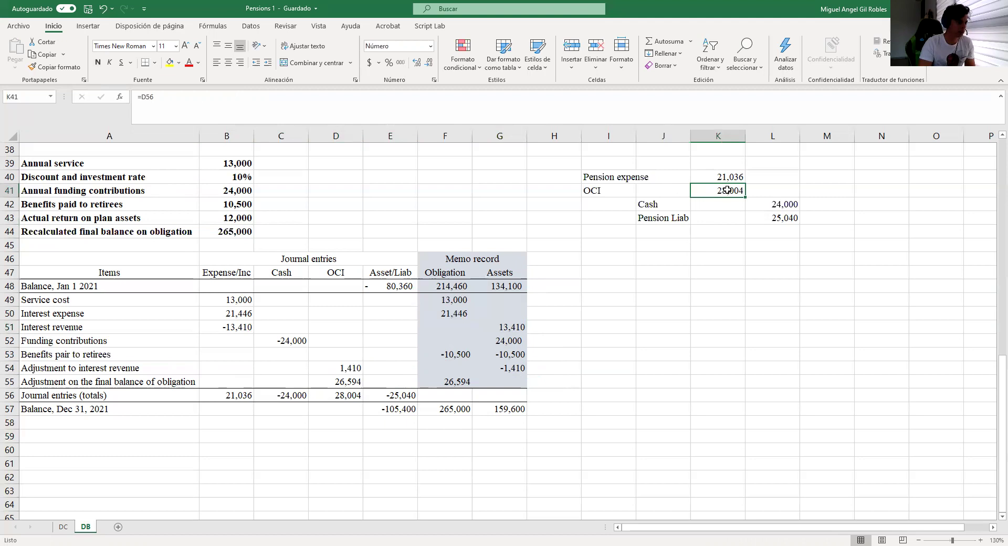
pyautogui.moveTo(608, 192); pyautogui.dragTo(706, 191)
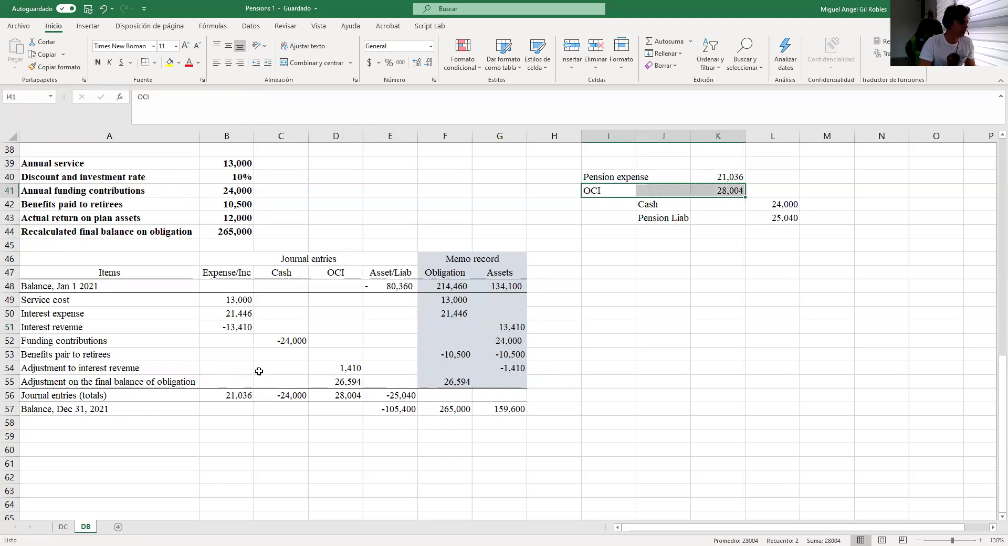
pyautogui.click(102, 381)
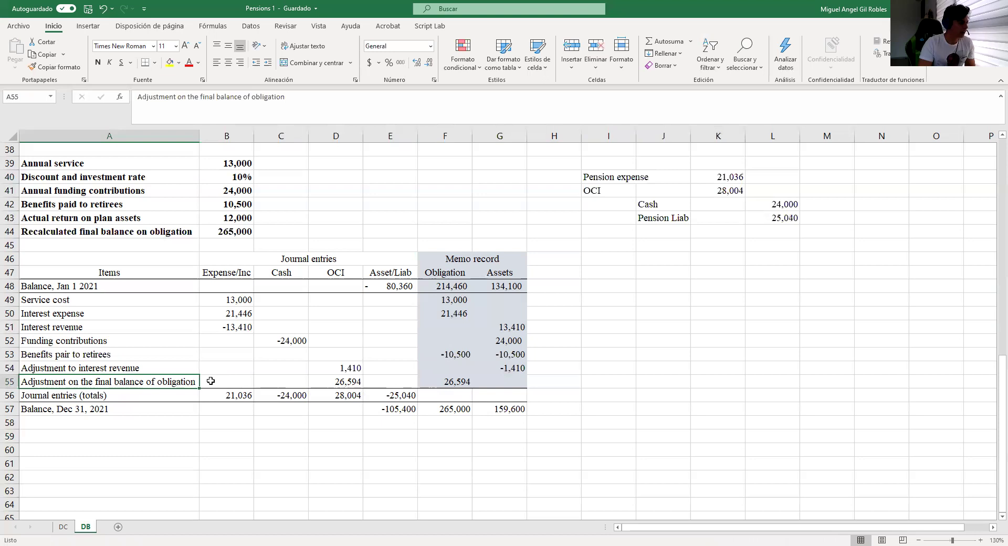
pyautogui.click(231, 235)
pyautogui.click(455, 412)
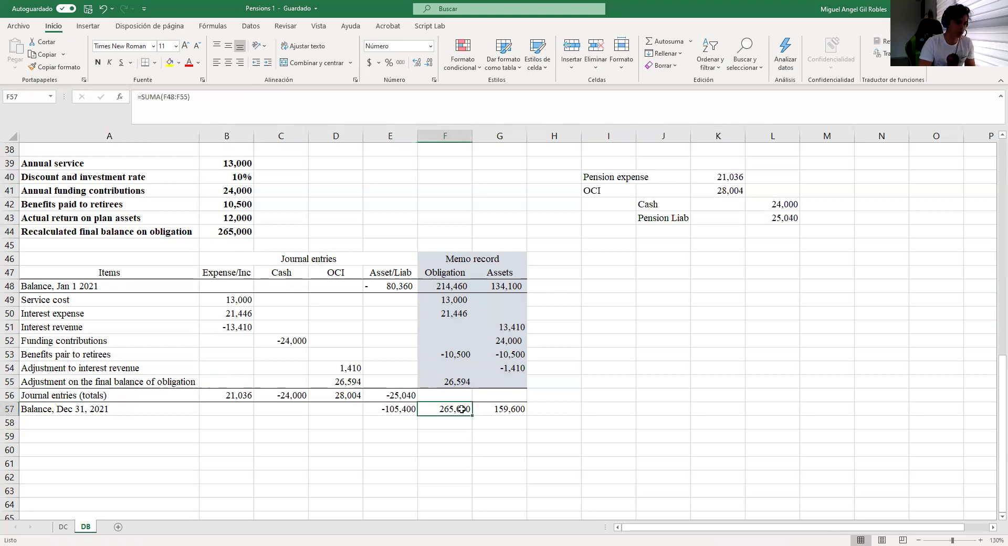
pyautogui.click(465, 383)
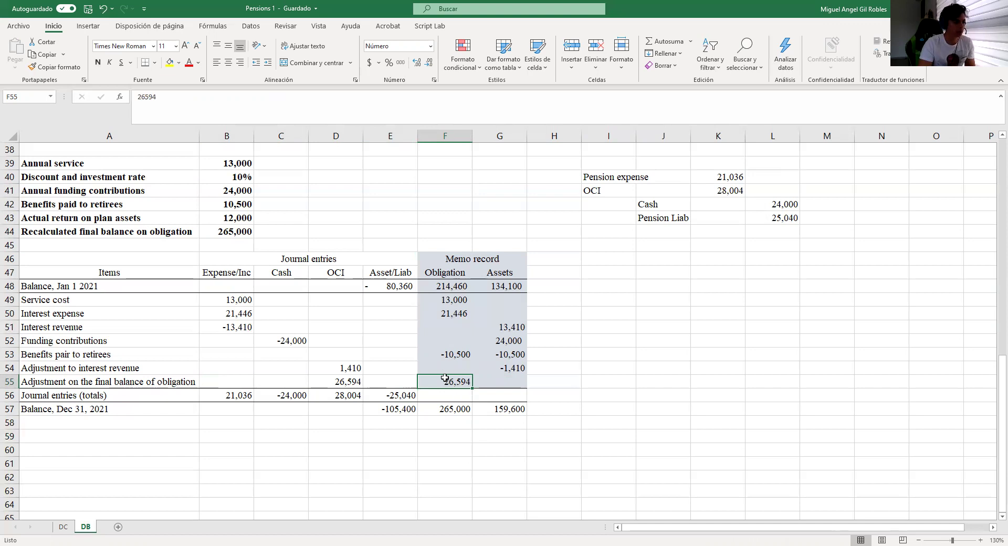
pyautogui.click(349, 382)
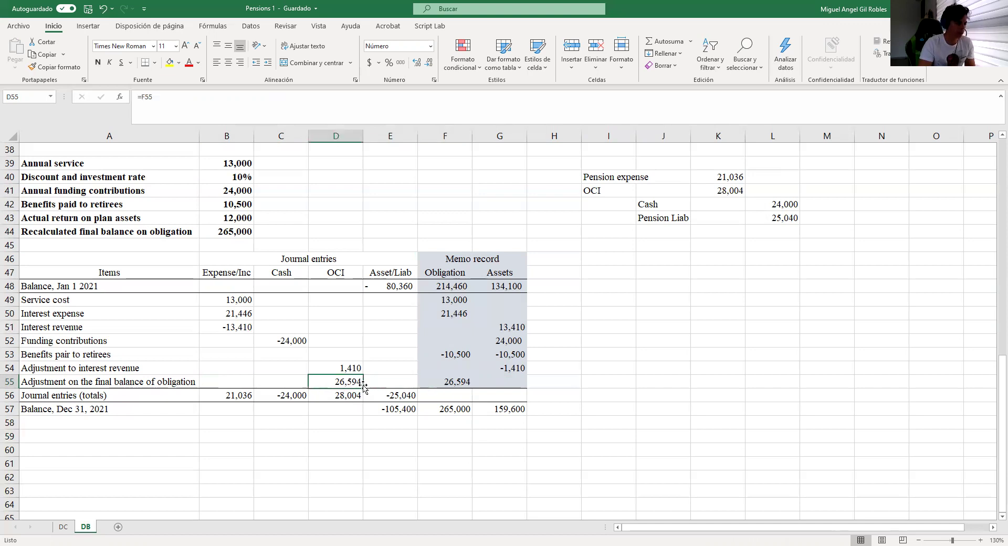
pyautogui.click(726, 192)
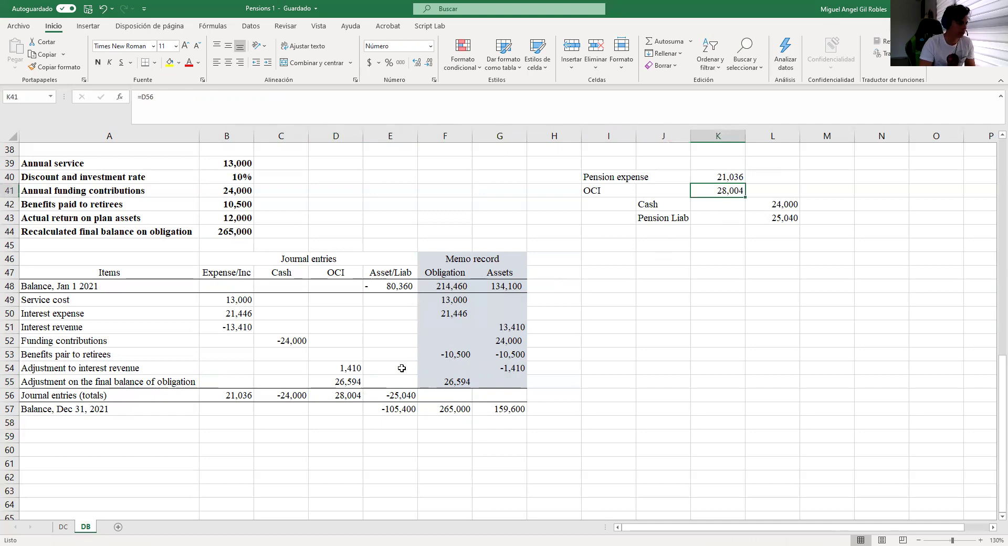
pyautogui.click(351, 383)
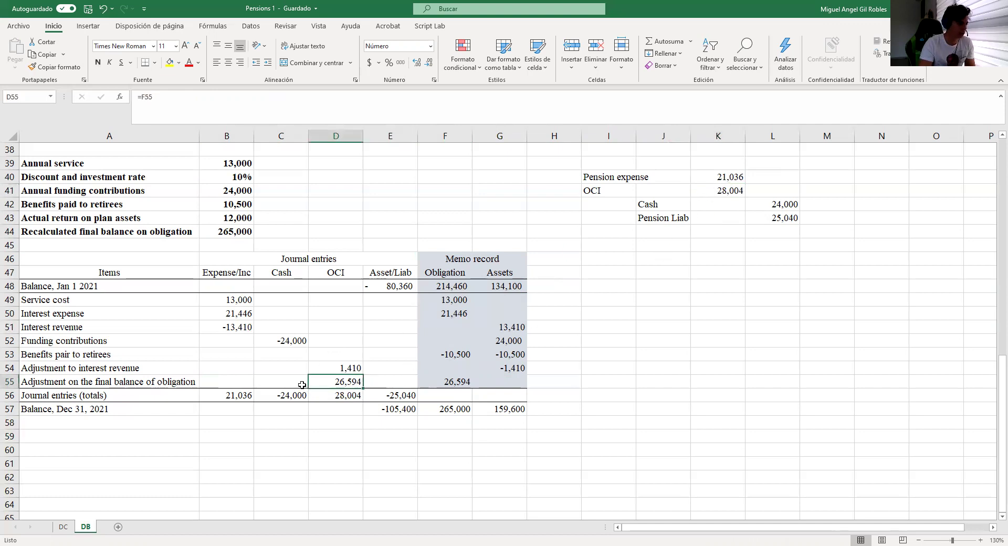
# Compare the Expense/Inc, Cash and OCI journal entry totals with the Asset/Liab total in E56 and the closing balances in F57:G57.
pyautogui.click(232, 397)
pyautogui.click(338, 380)
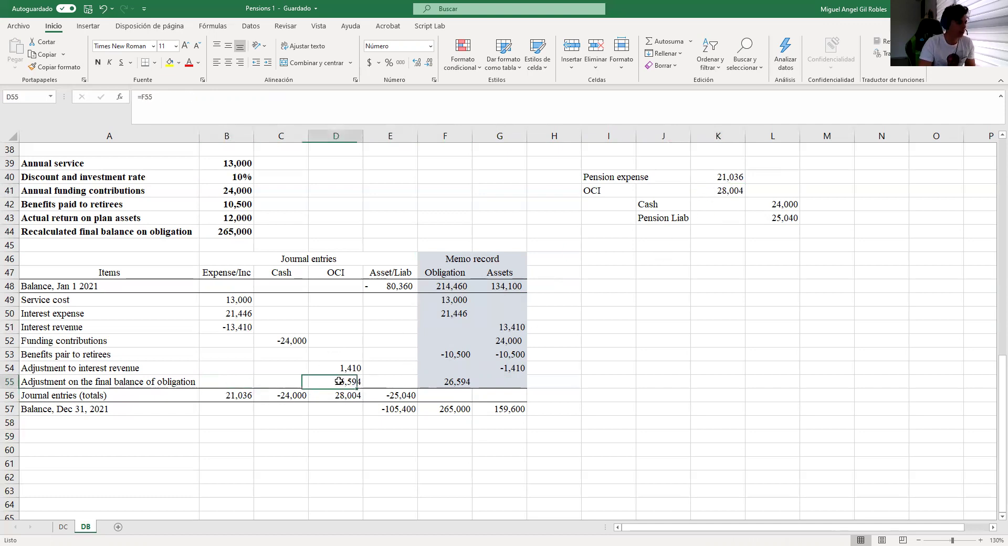
pyautogui.moveTo(233, 396); pyautogui.dragTo(324, 399)
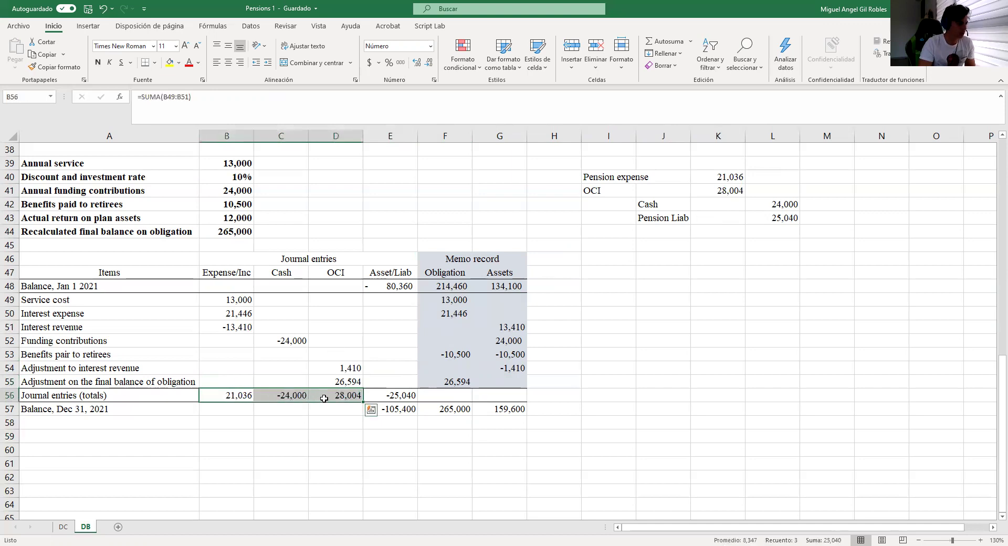
pyautogui.click(399, 393)
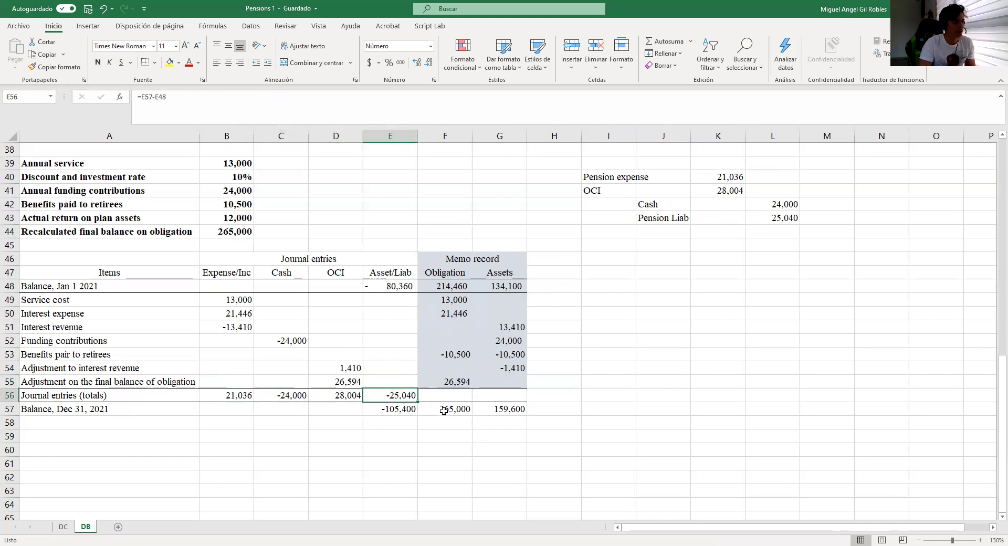
pyautogui.click(470, 412)
pyautogui.moveTo(471, 412); pyautogui.dragTo(494, 411)
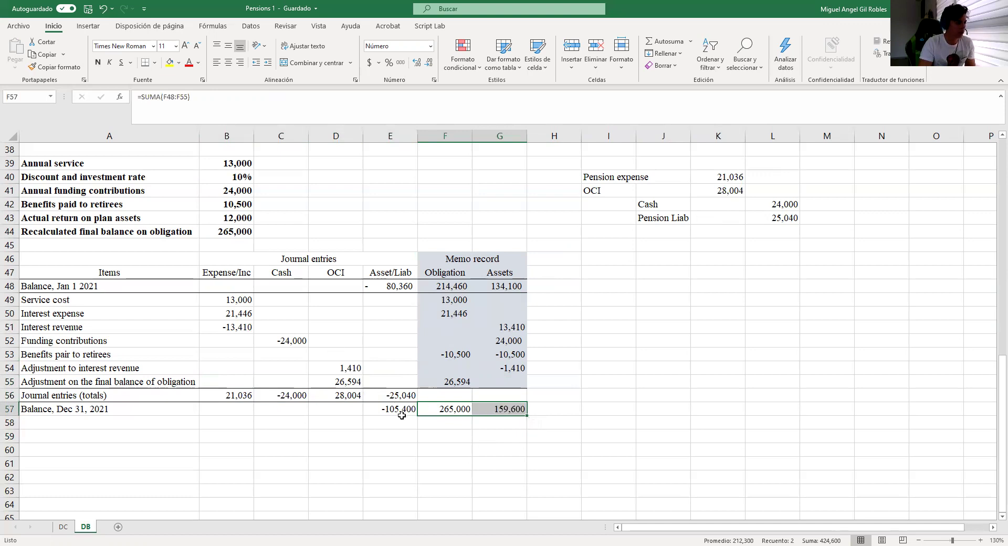
pyautogui.click(258, 395)
pyautogui.moveTo(258, 395); pyautogui.dragTo(316, 397)
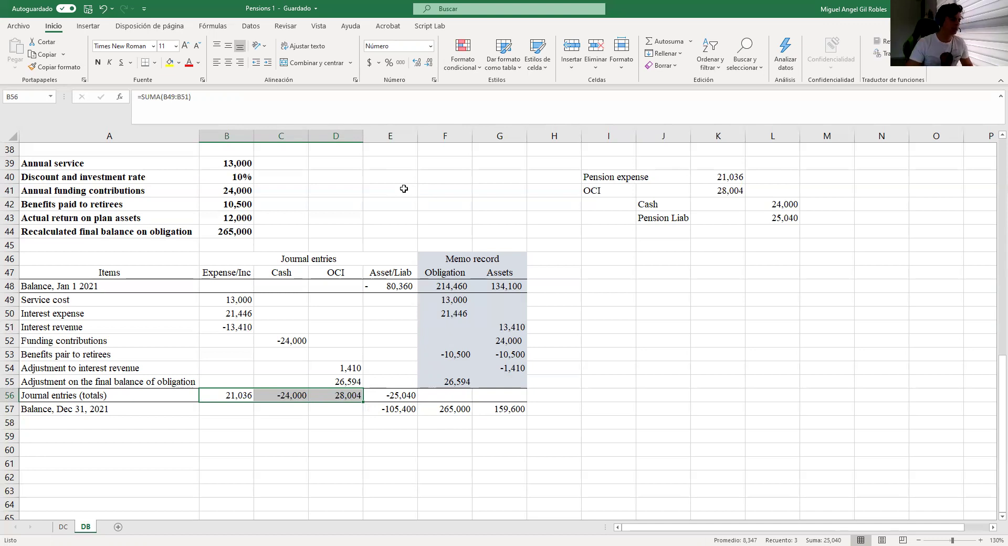
# Save the Pensions 1 workbook.
pyautogui.click(88, 9)
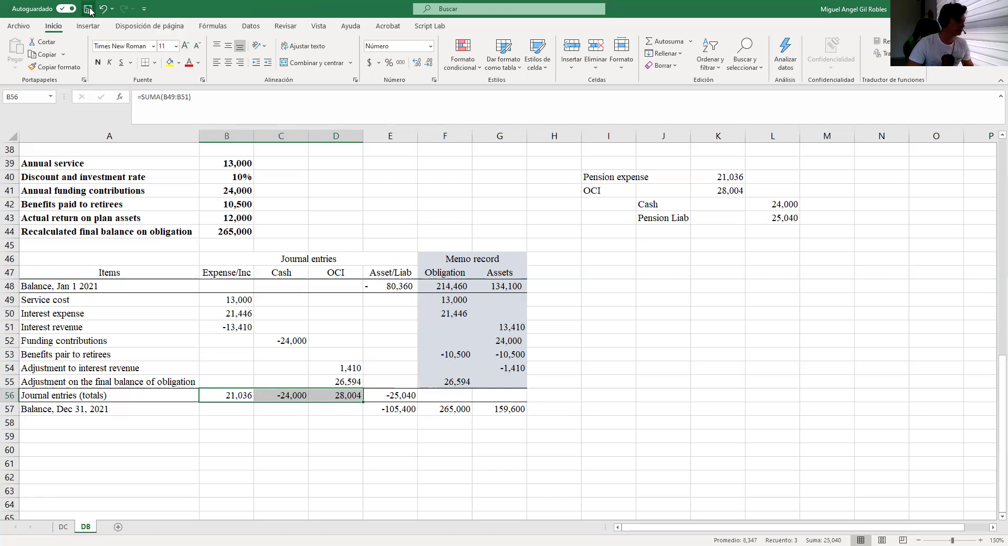